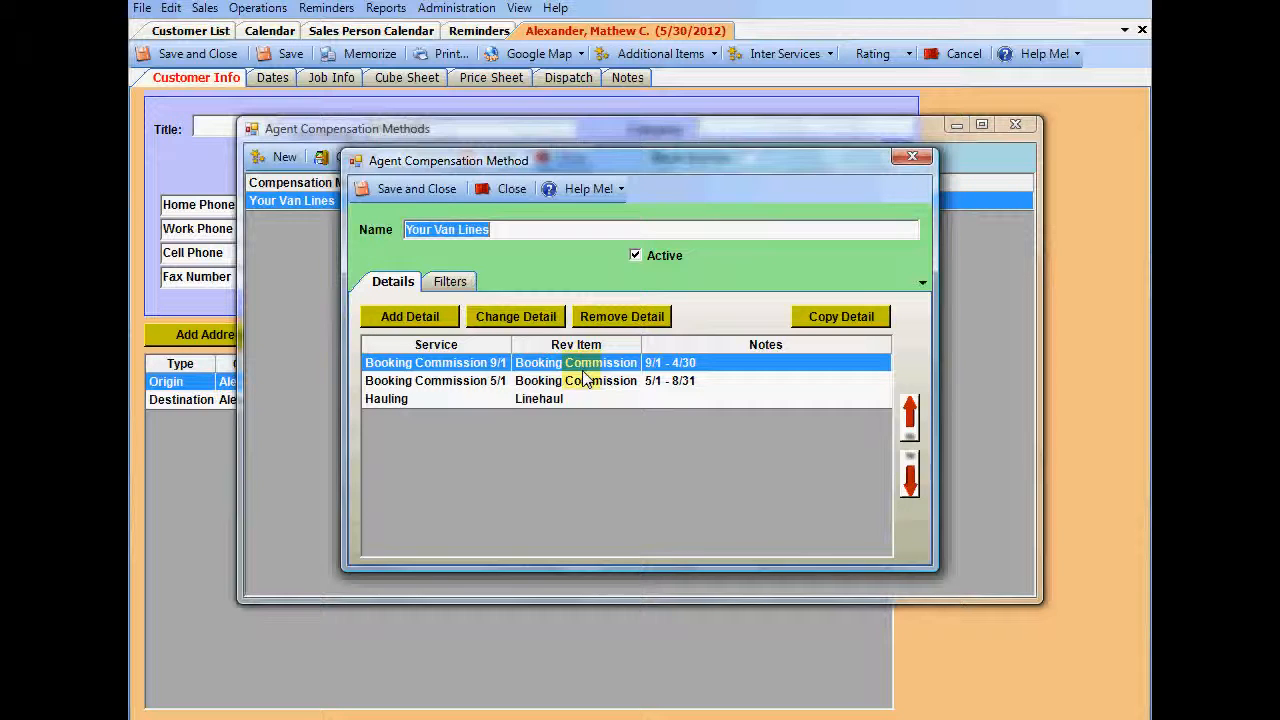
Step: Leave the agent compensation method setup and open the customer's invoice for 05/30/12 to 06/04/12
click(430, 190)
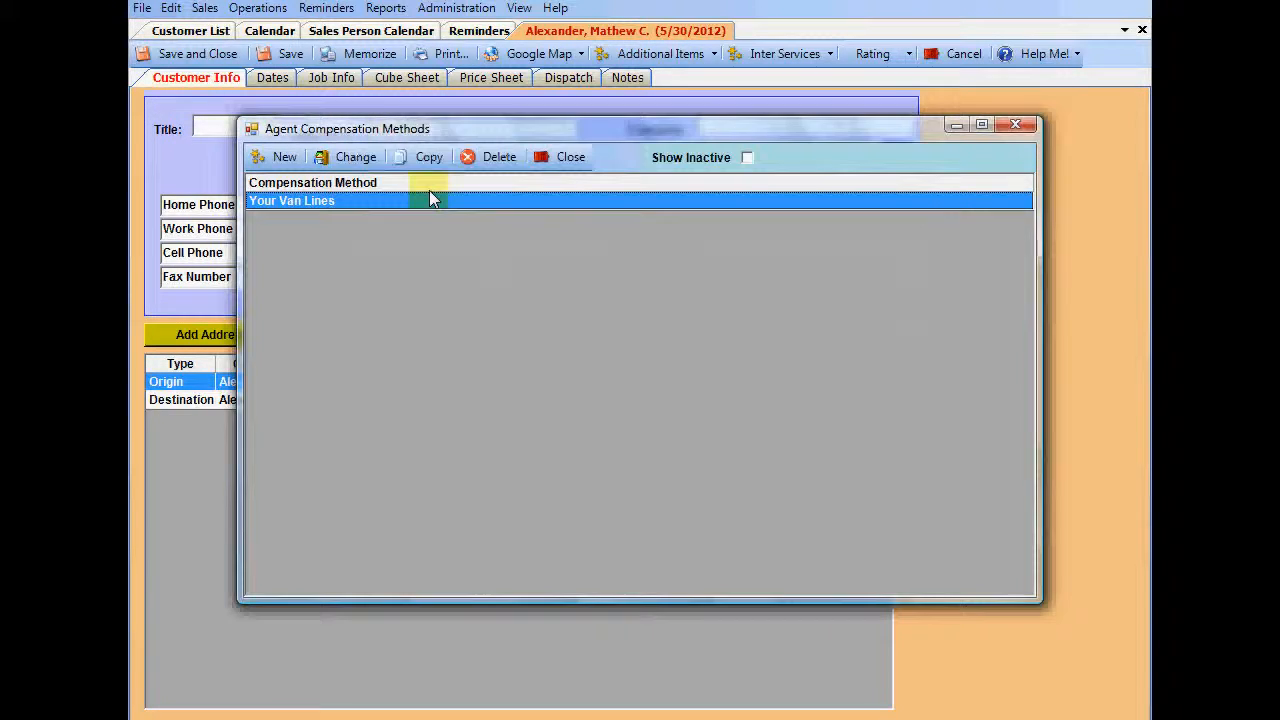
click(557, 160)
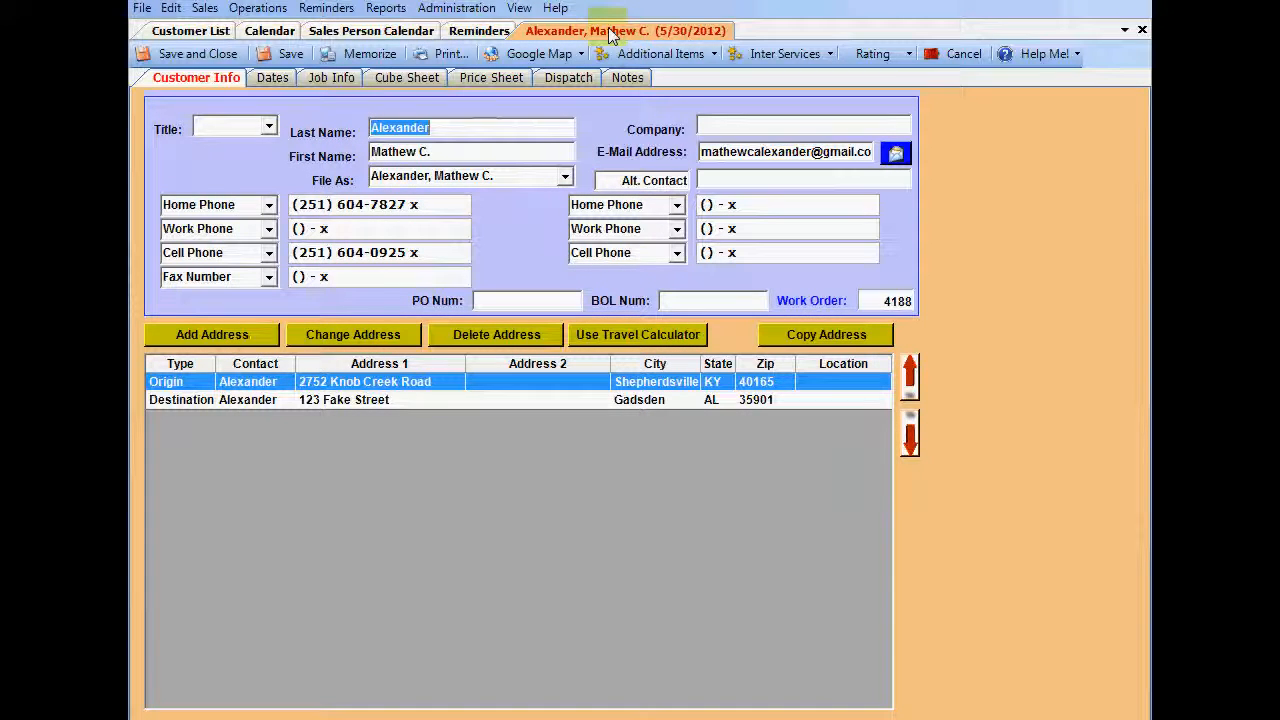
click(662, 53)
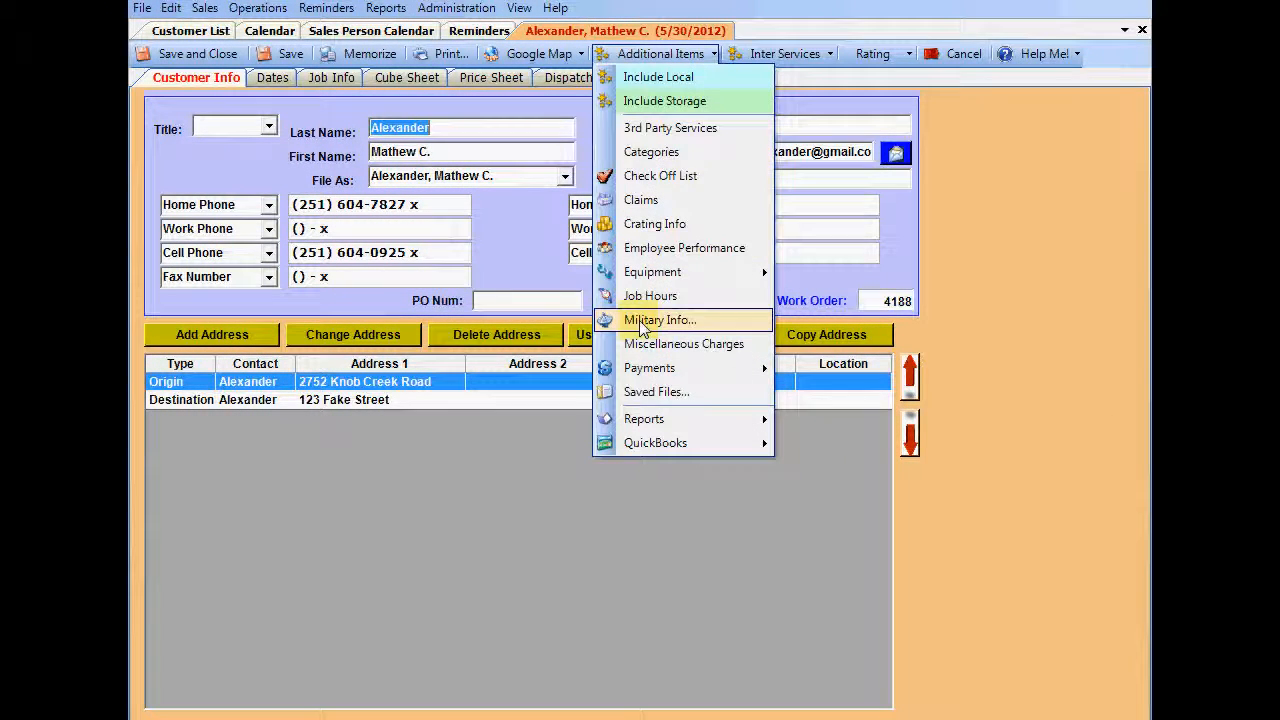
mouse_move(658, 375)
click(848, 368)
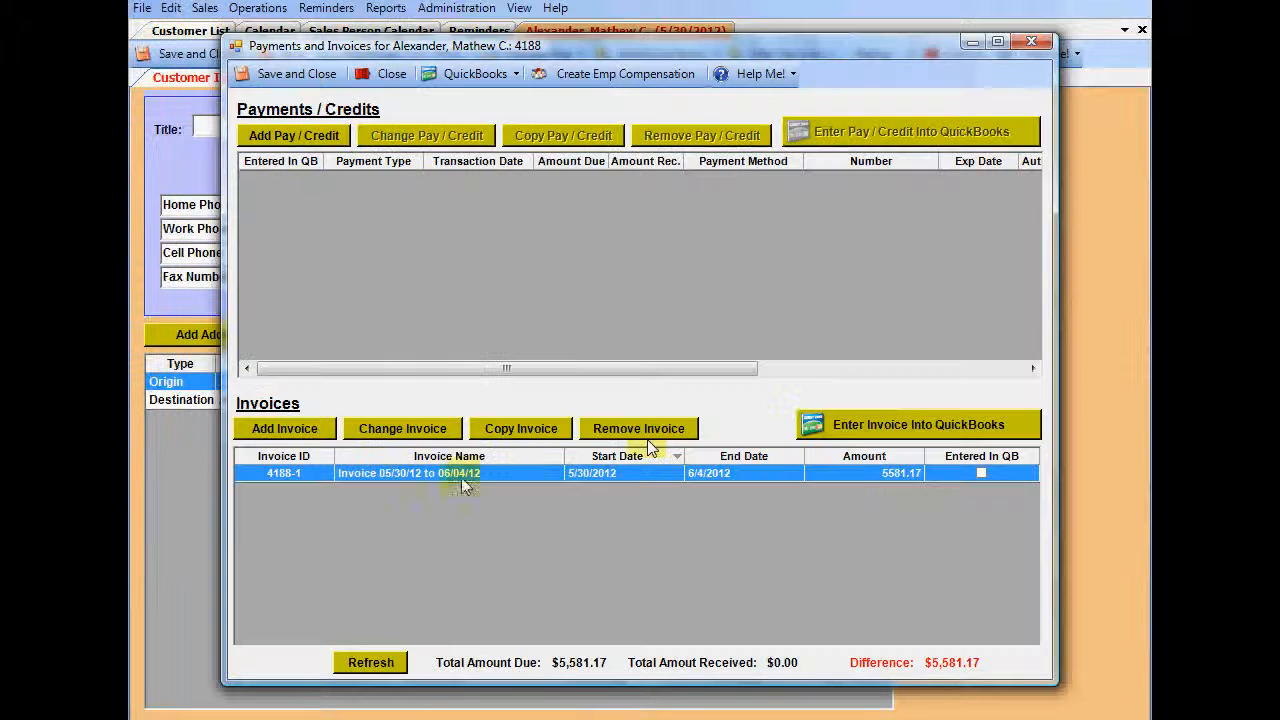
double_click(387, 475)
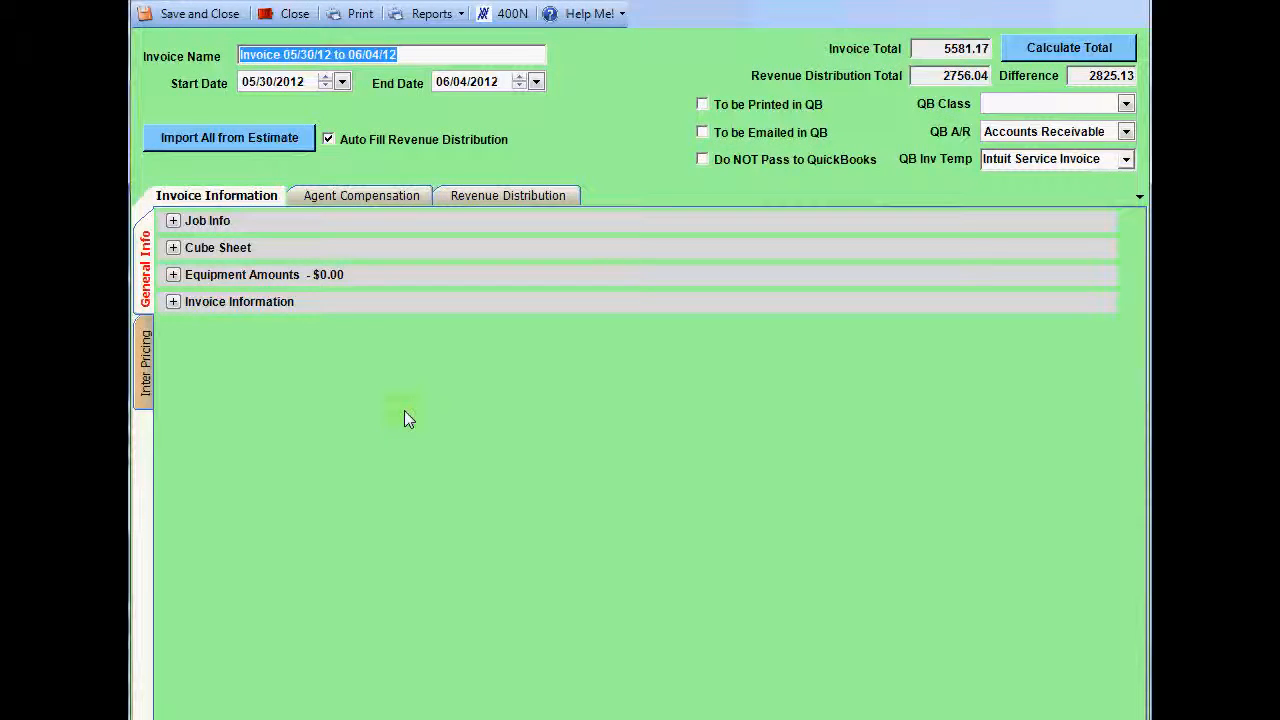
Step: Select Your Van Lines as the agent compensation method for the invoice
click(358, 197)
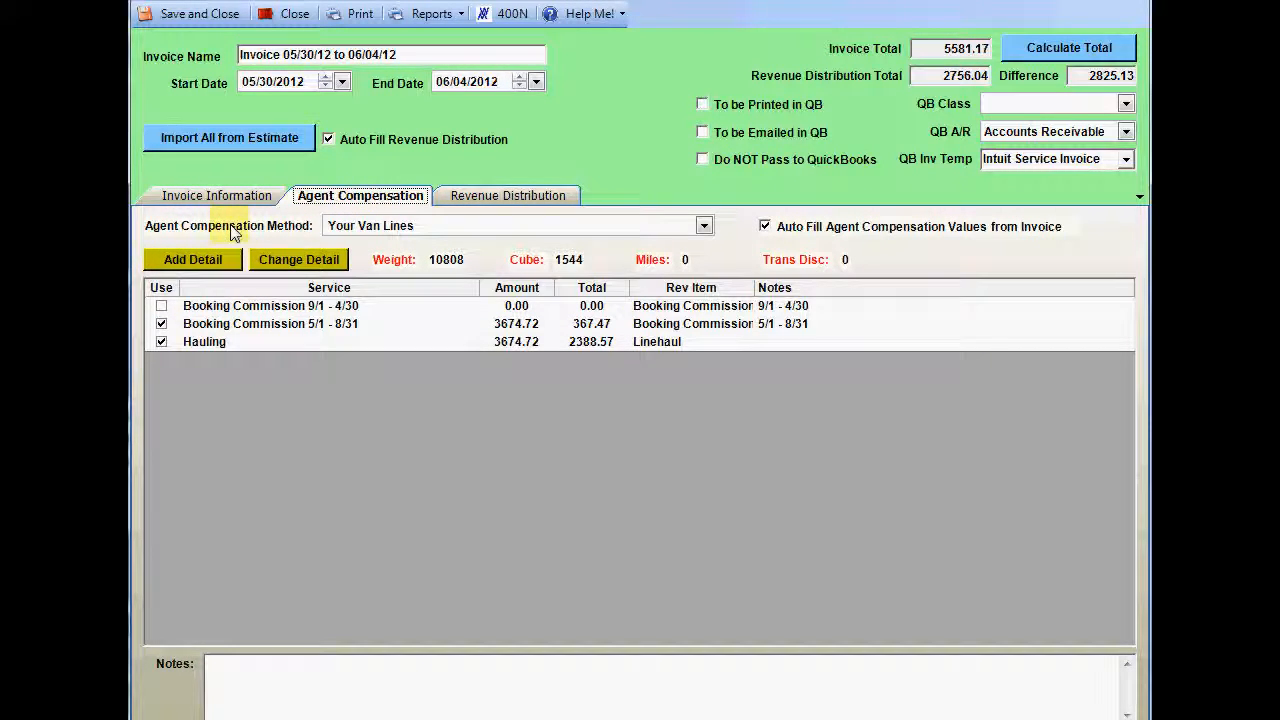
click(705, 228)
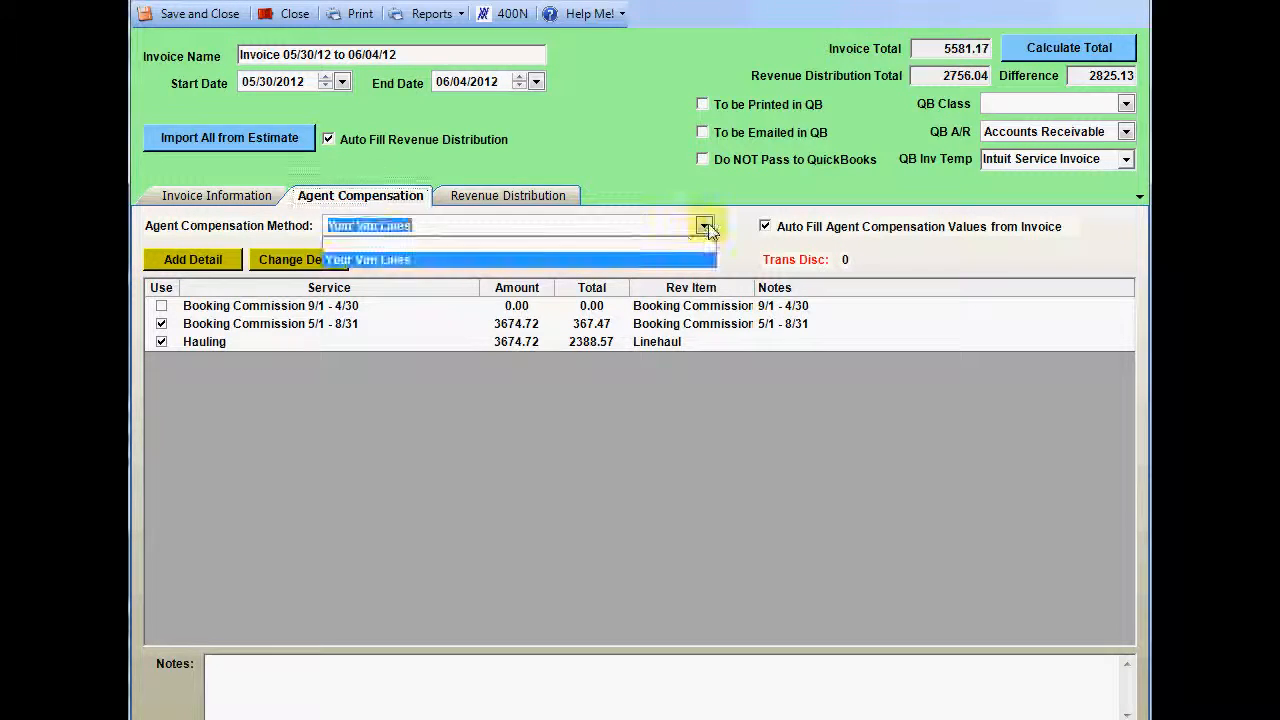
click(408, 259)
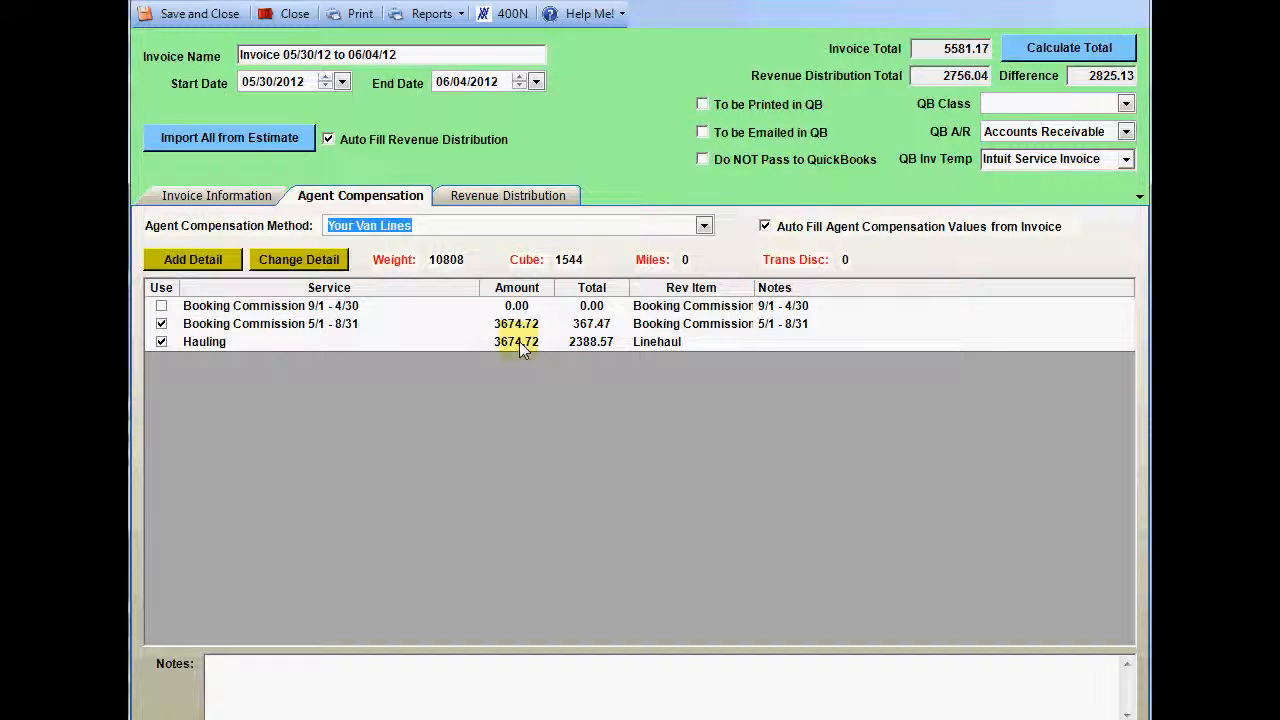
Step: Review the Booking Commission 5/1 - 8/31 compensation equation, and save and close the invoice and the payments window
double_click(357, 325)
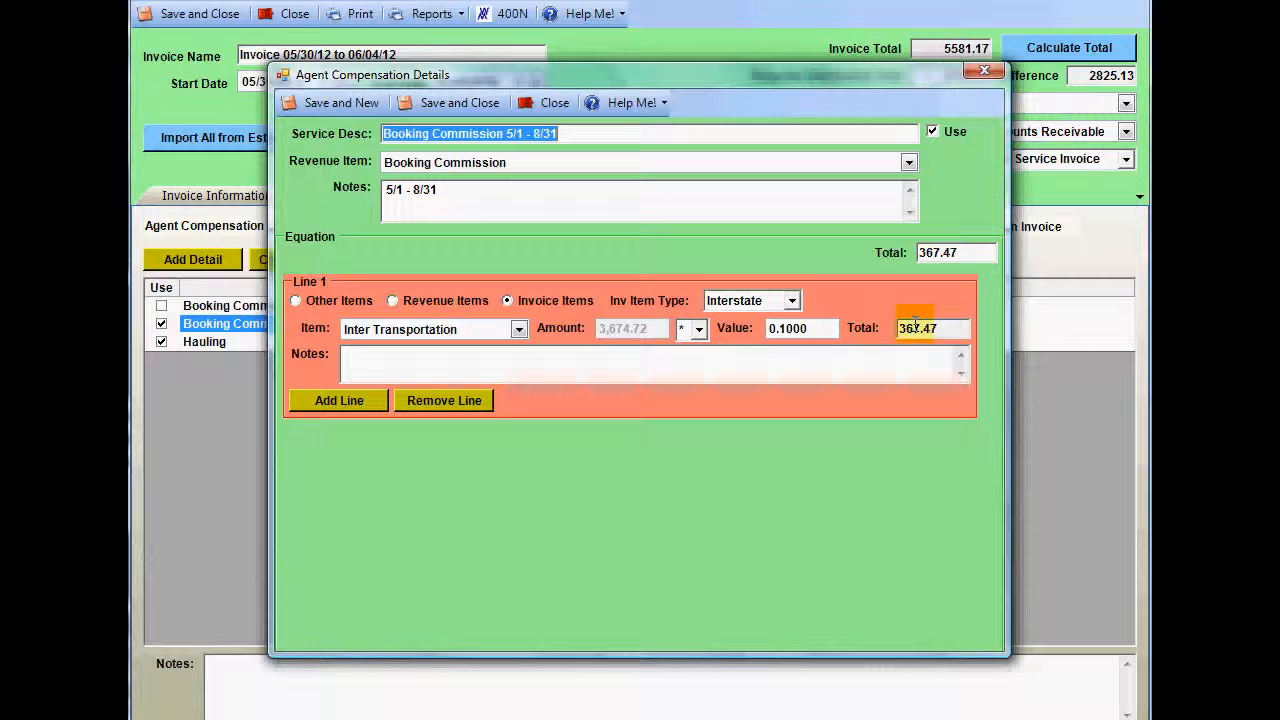
click(441, 104)
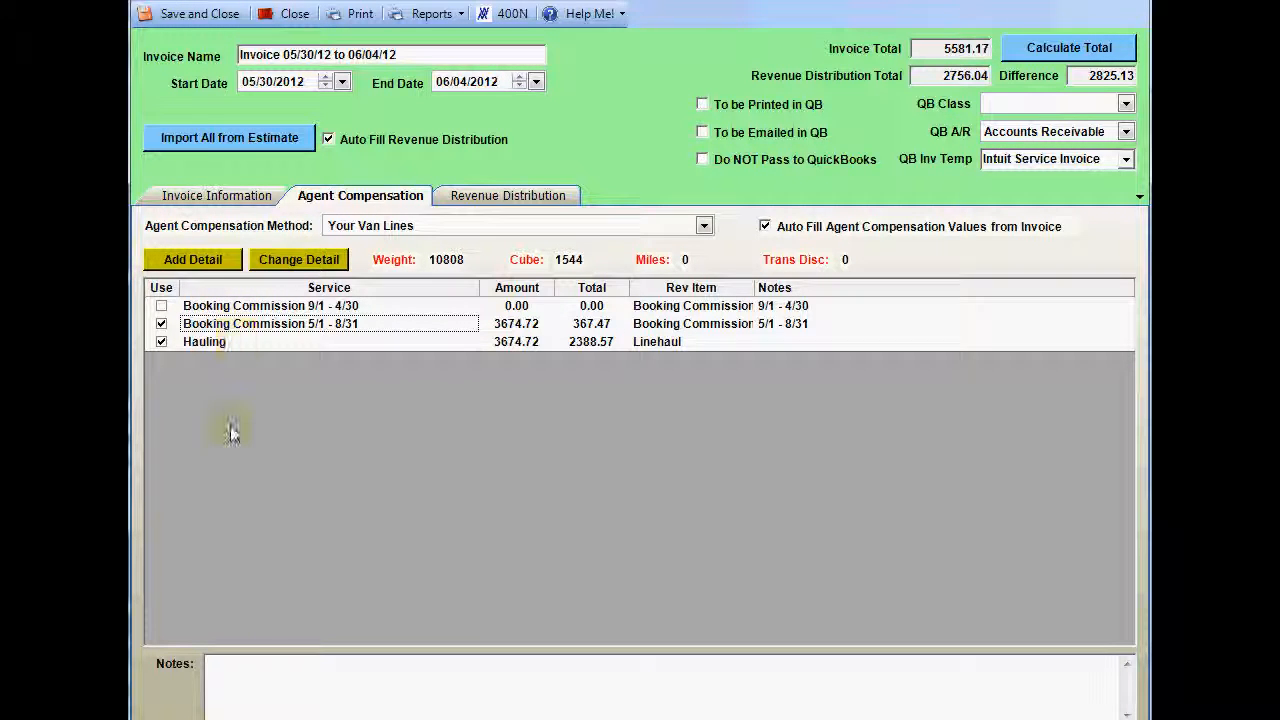
click(162, 341)
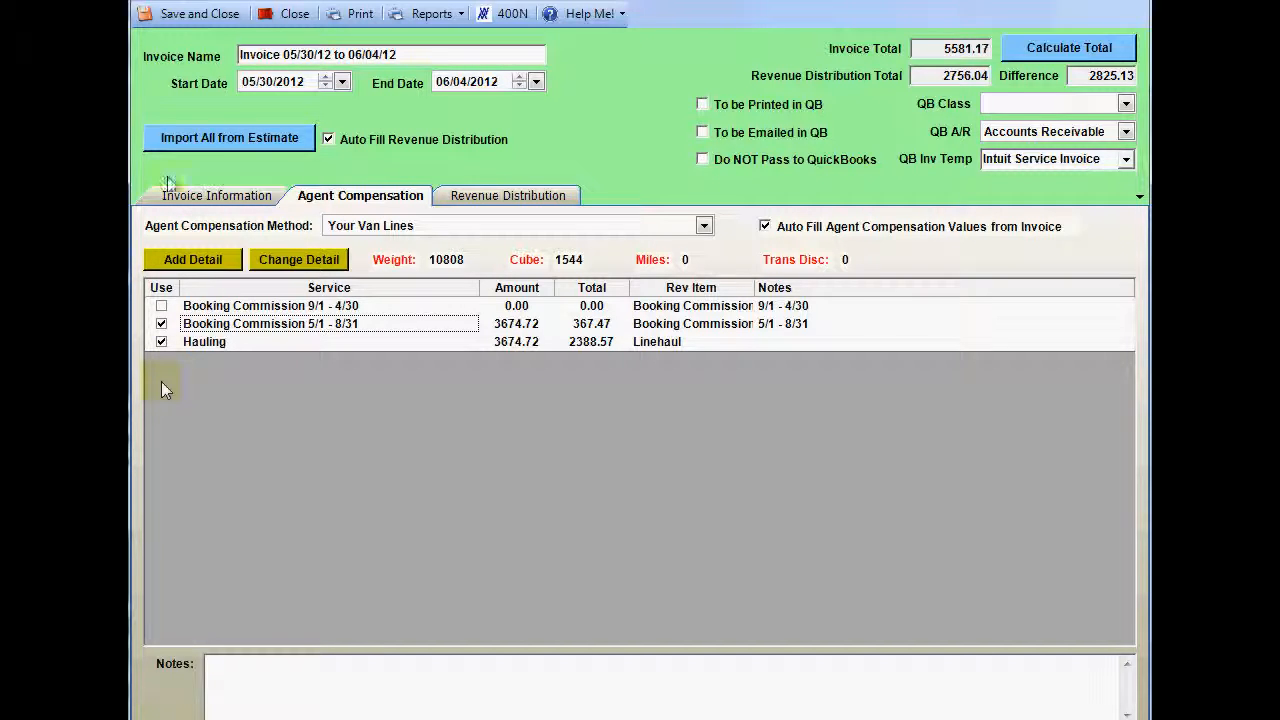
click(196, 13)
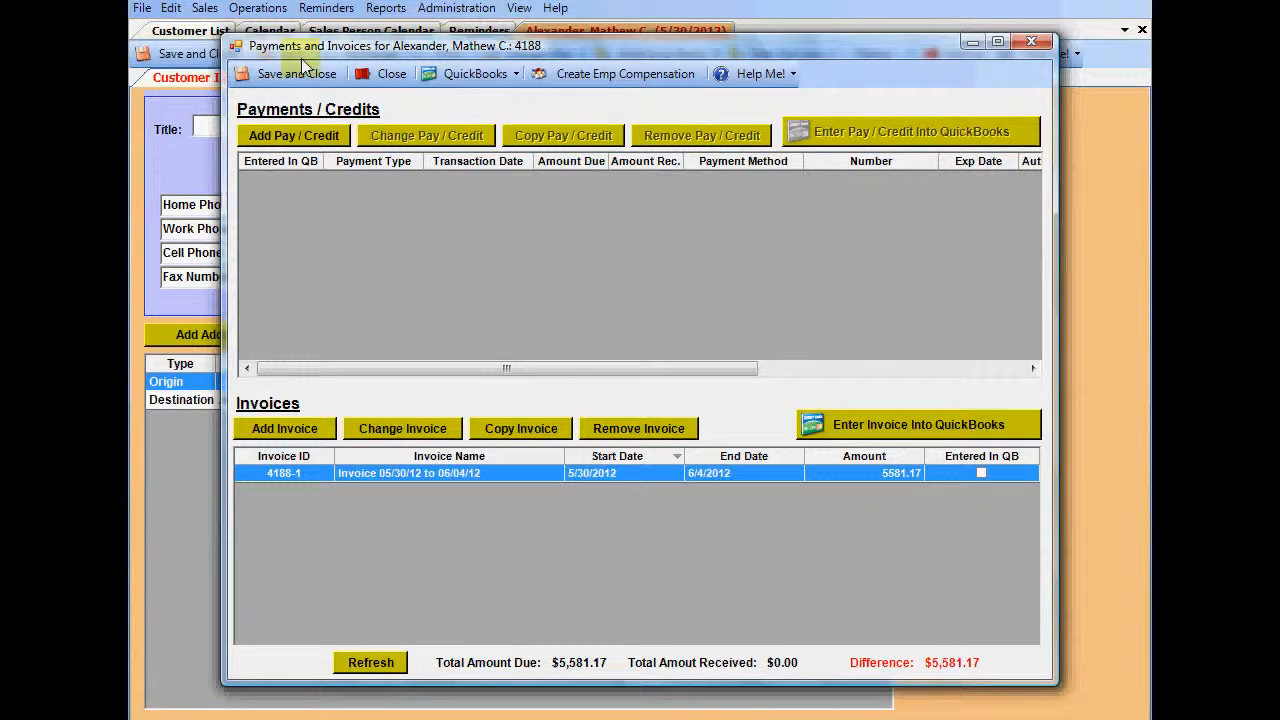
click(300, 71)
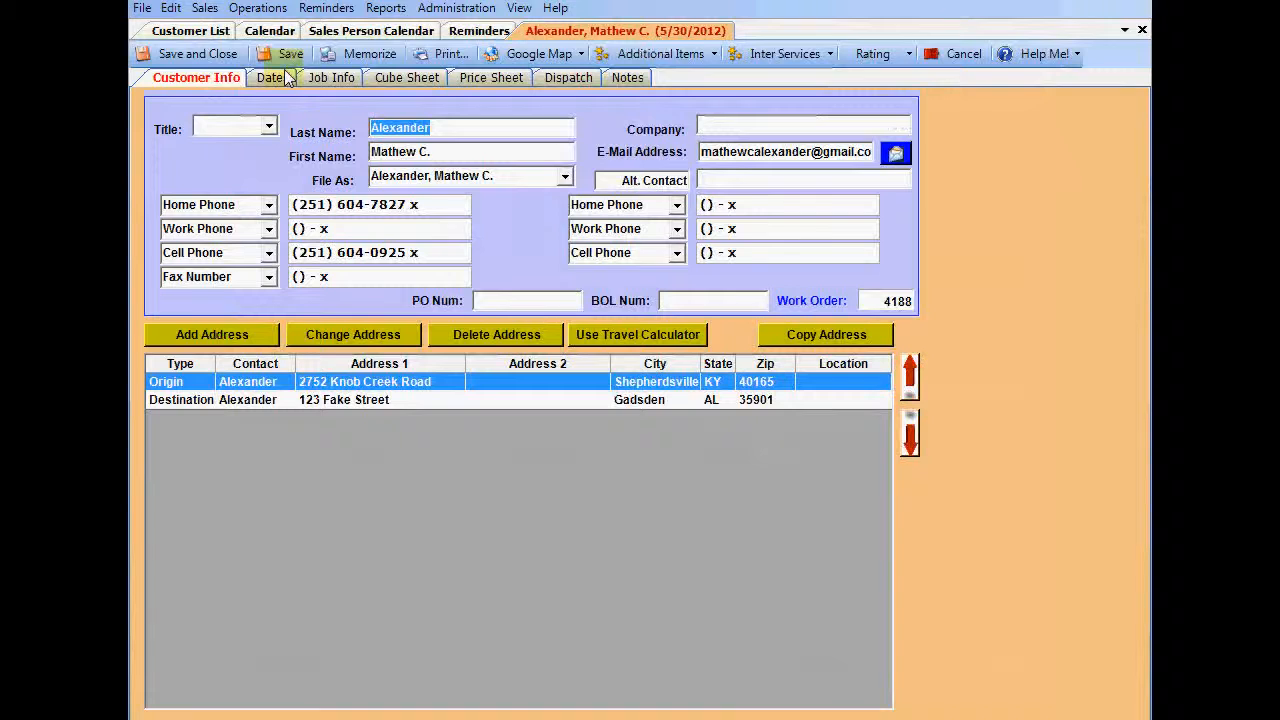
Step: Open the Your Van Lines method from the list of agent compensation methods
click(457, 10)
mouse_move(460, 35)
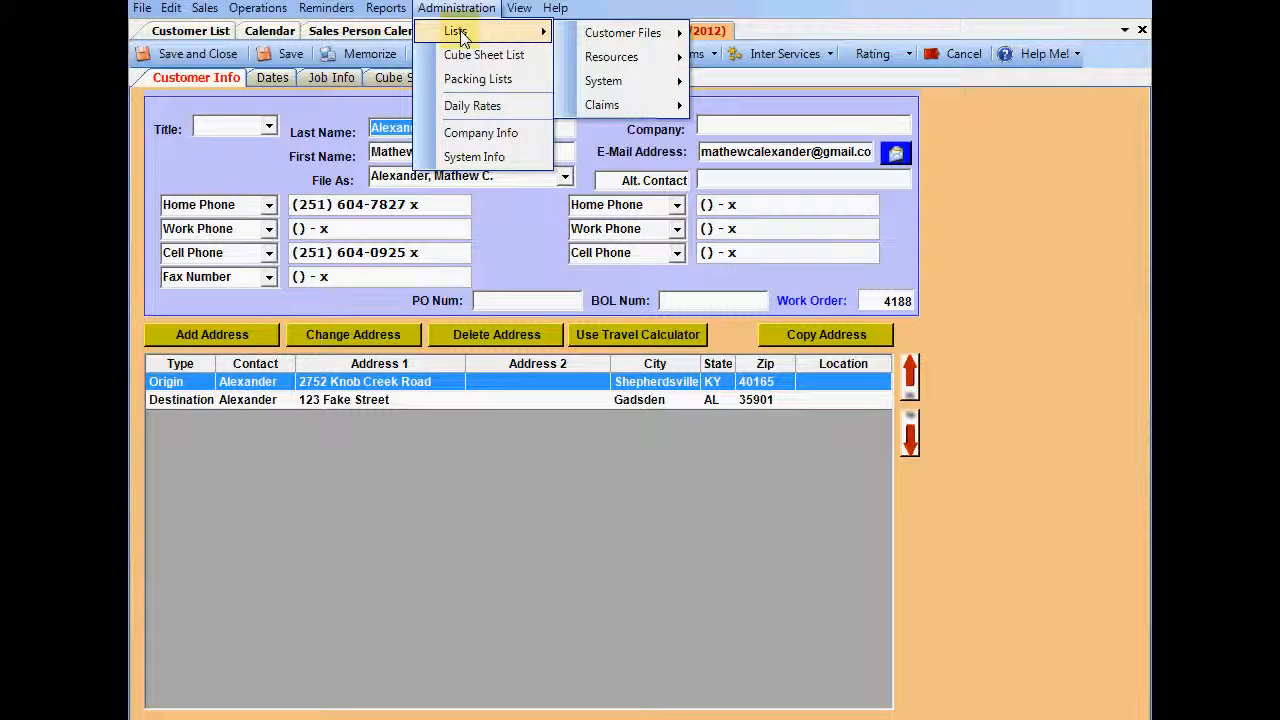
mouse_move(612, 57)
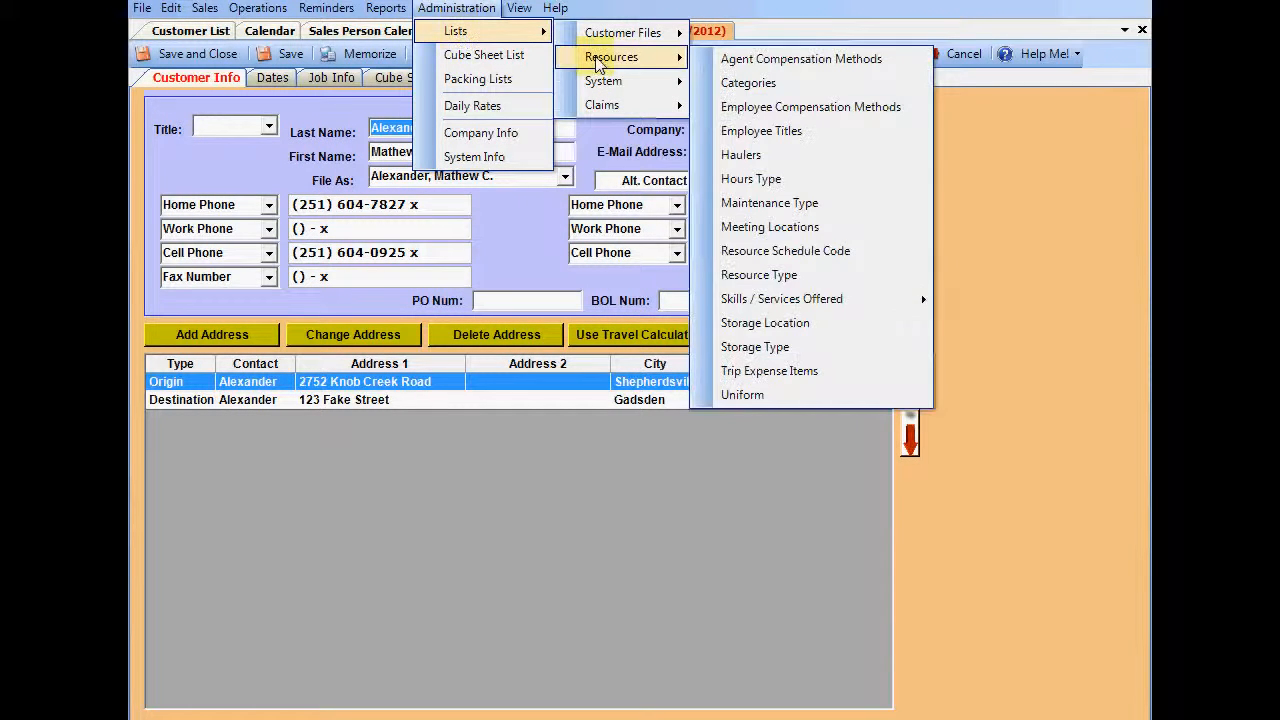
click(745, 60)
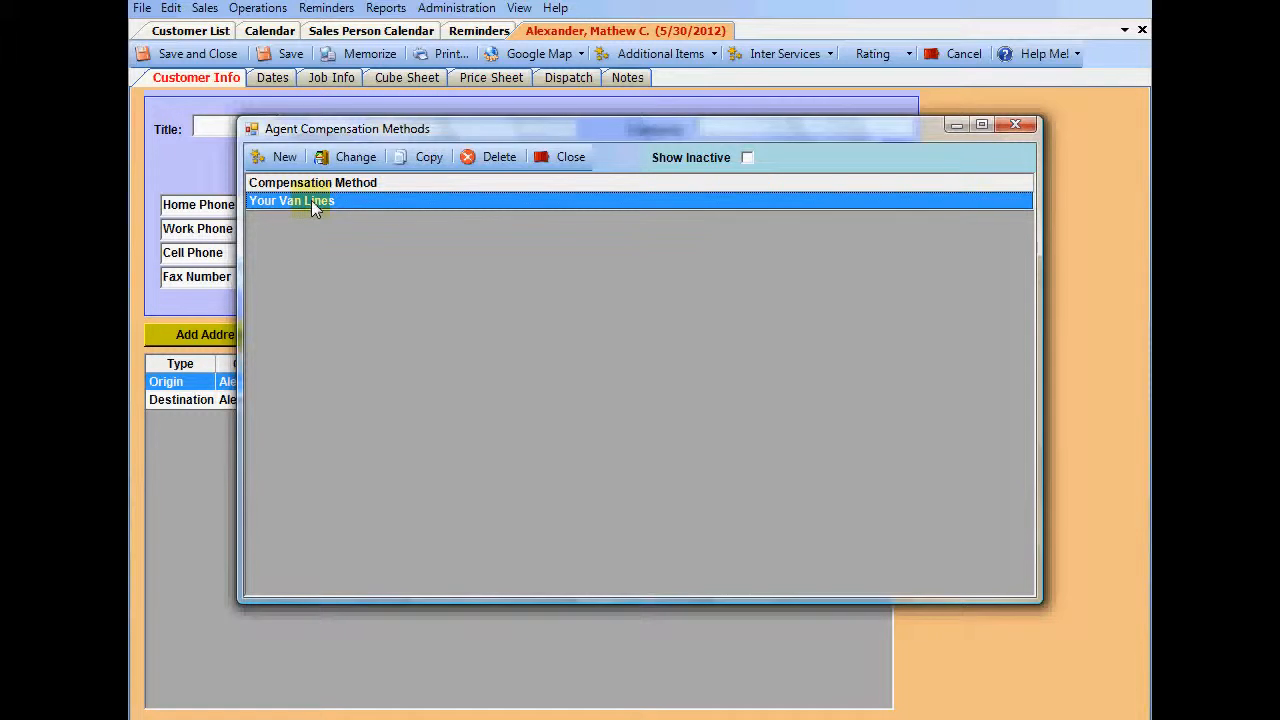
double_click(311, 200)
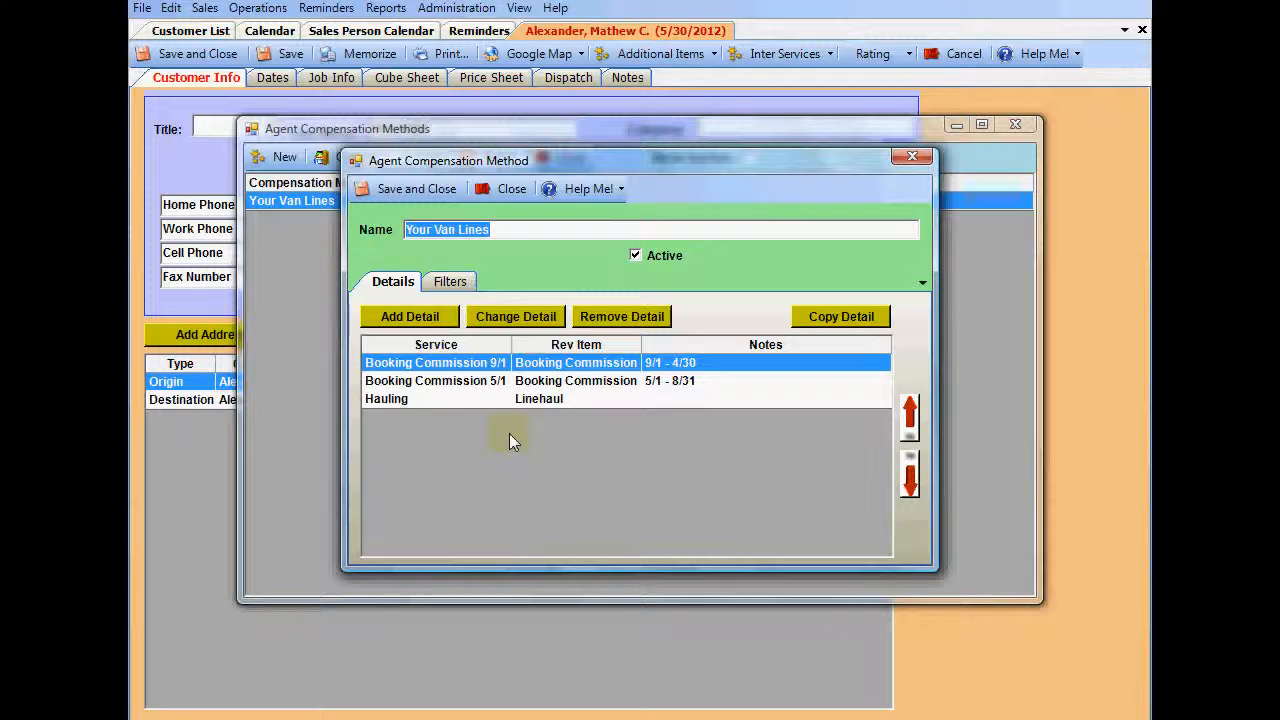
Step: Add a compensation detail with the service description Packing and the revenue item Packing
click(422, 317)
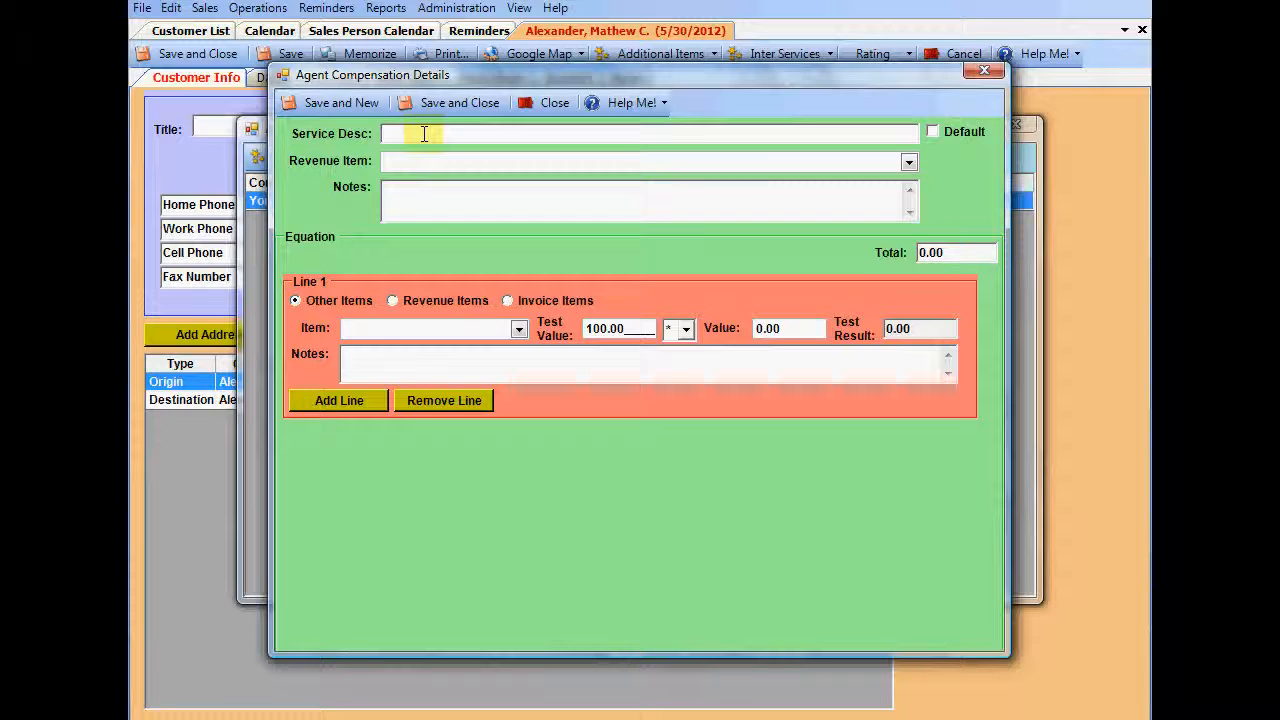
text(Packing)
click(908, 162)
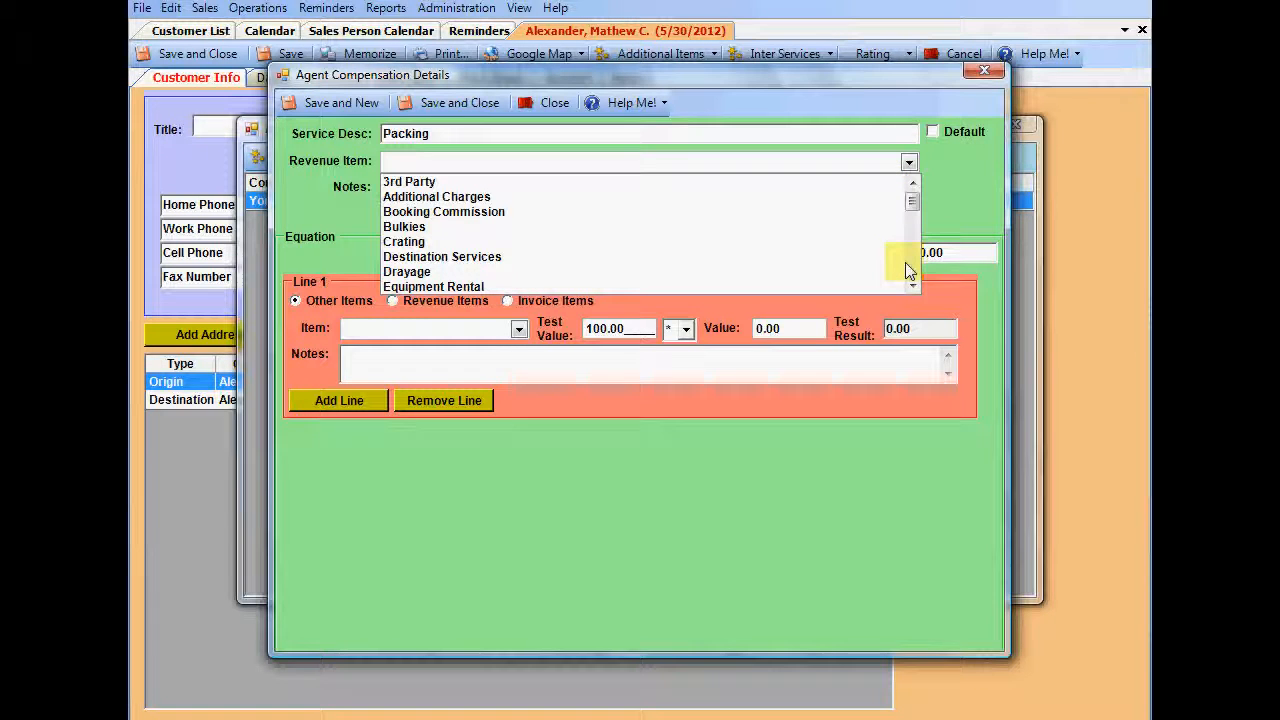
key(p)
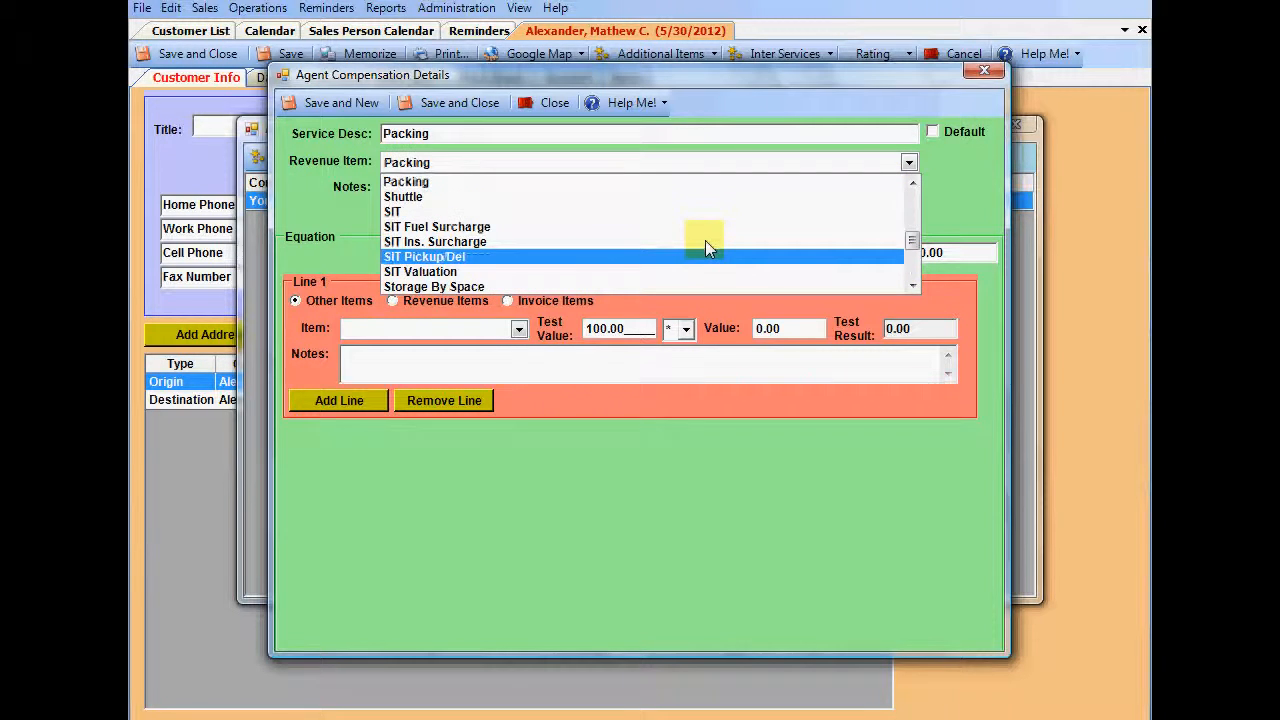
click(409, 186)
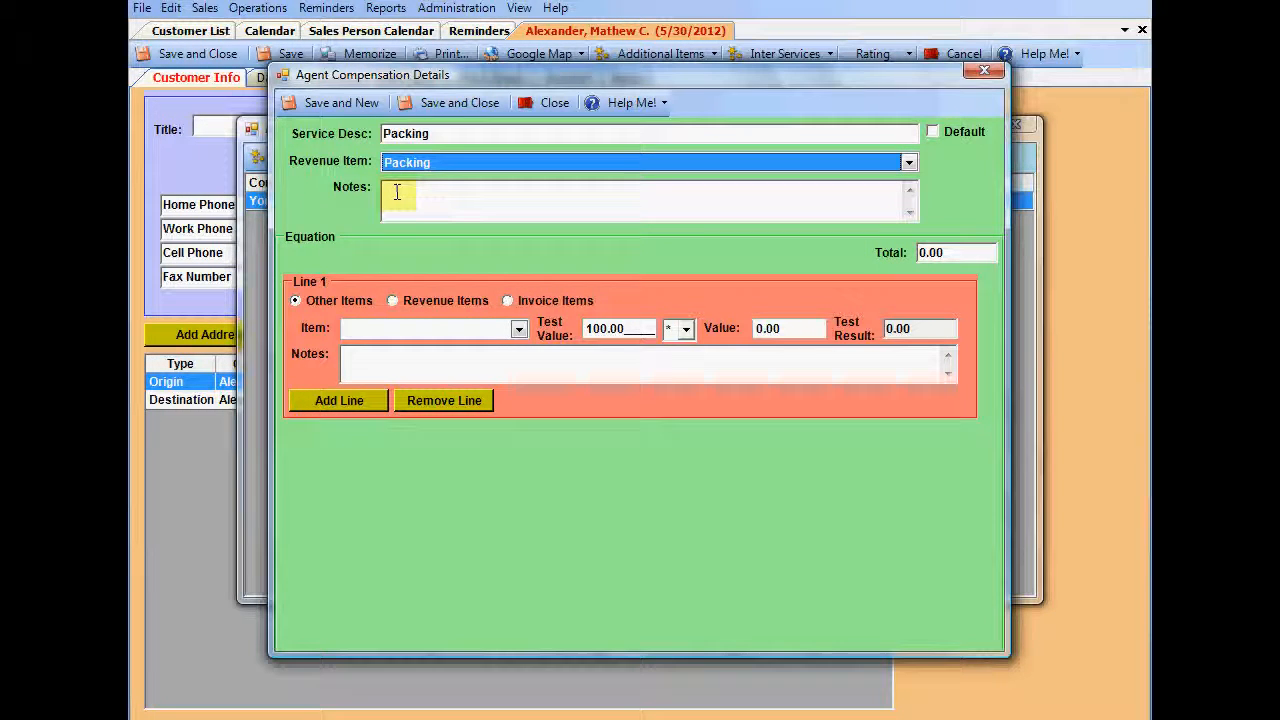
click(397, 192)
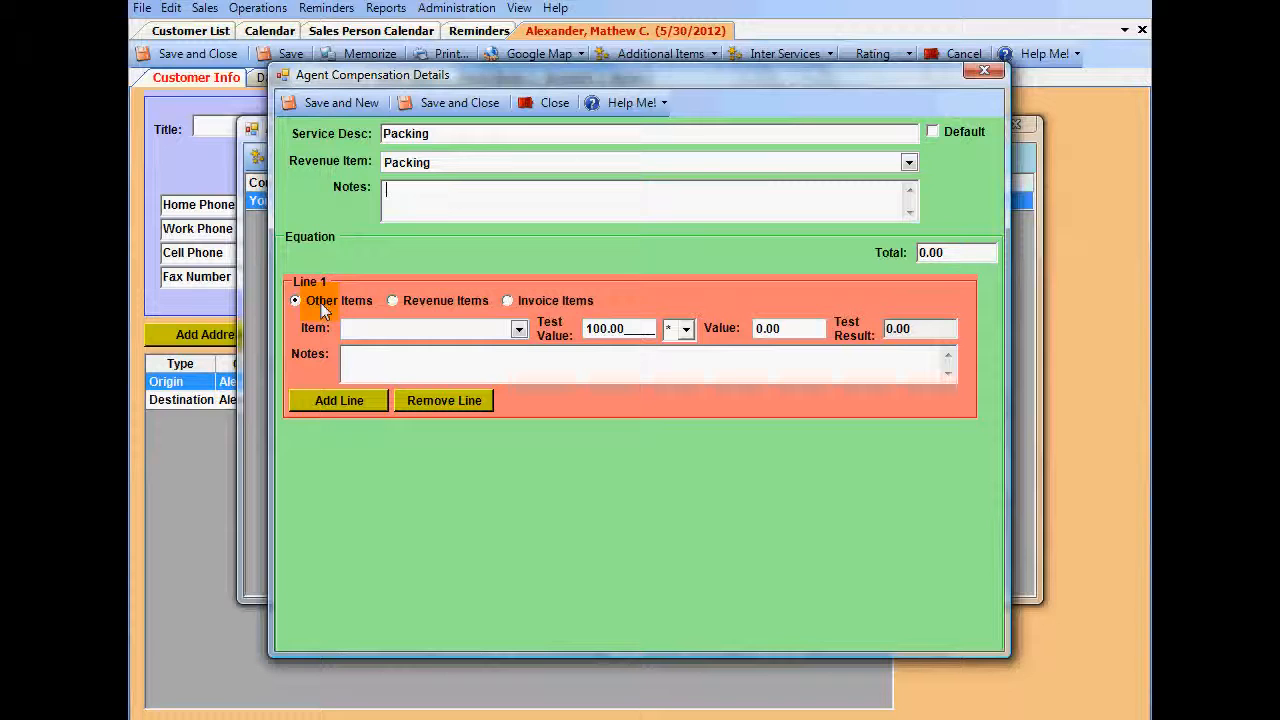
Step: Look through the items offered for equation line 1 under Other Items and Revenue Items
click(519, 331)
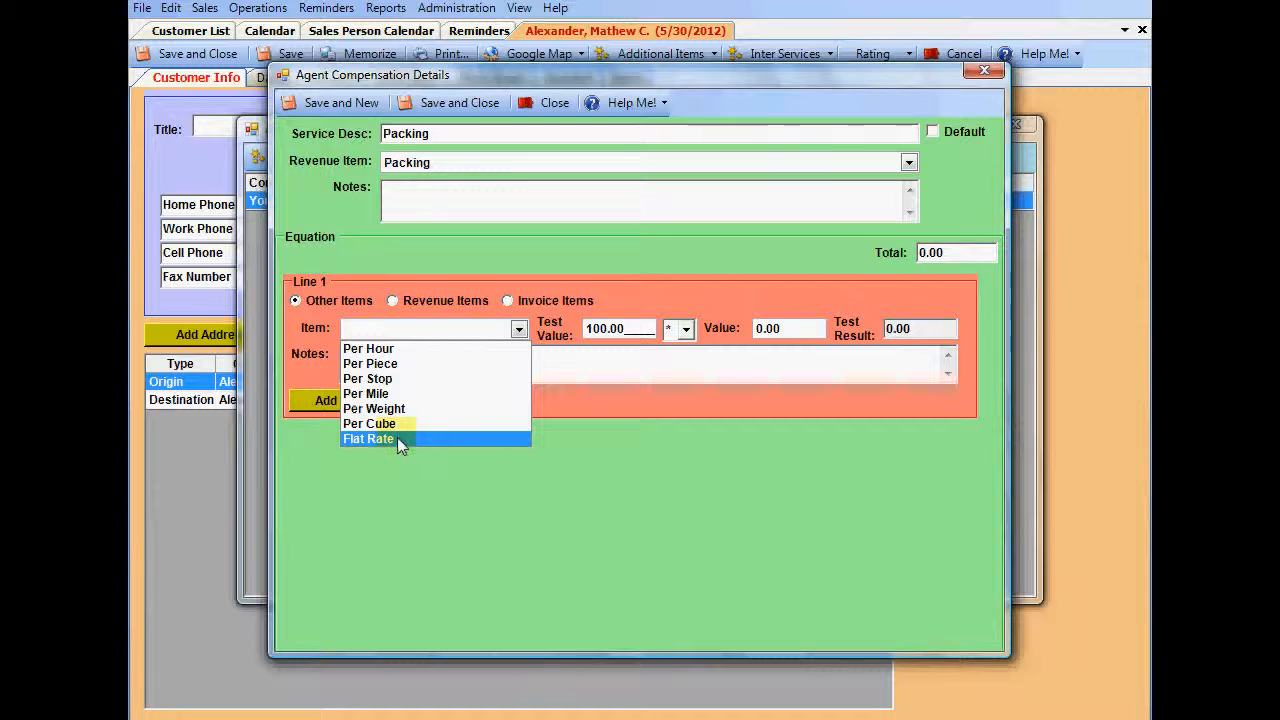
click(394, 306)
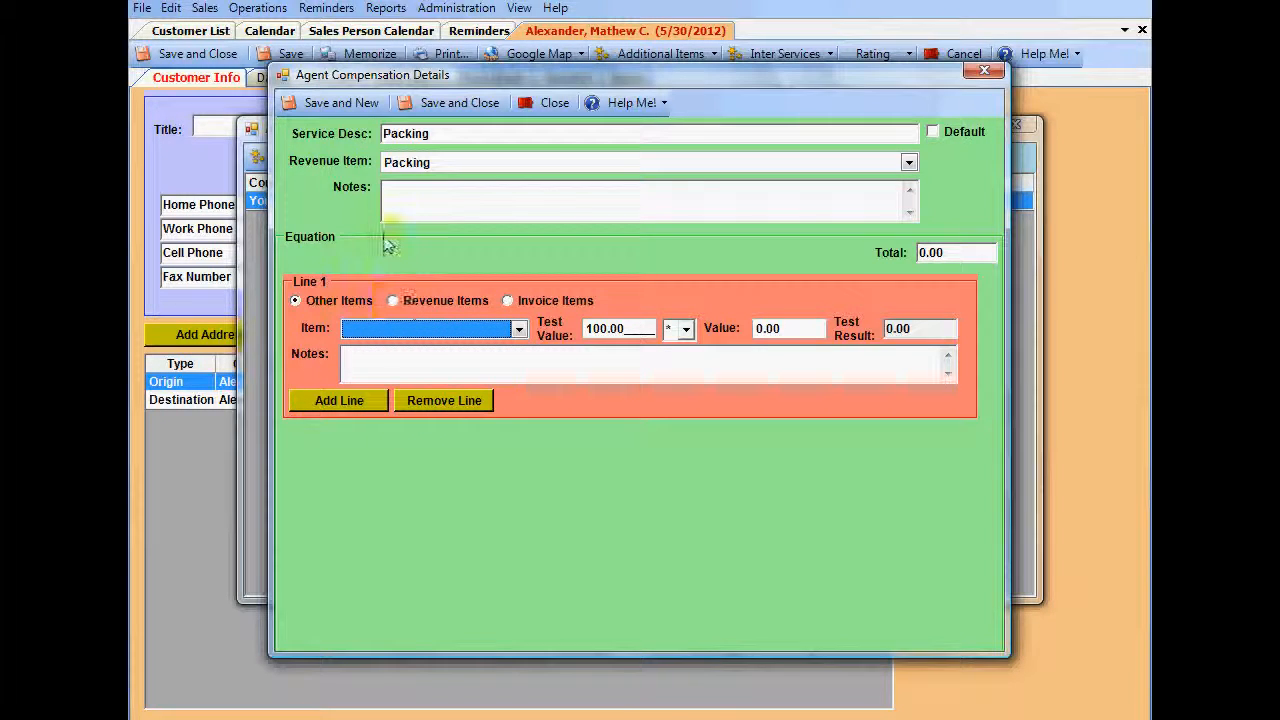
click(519, 330)
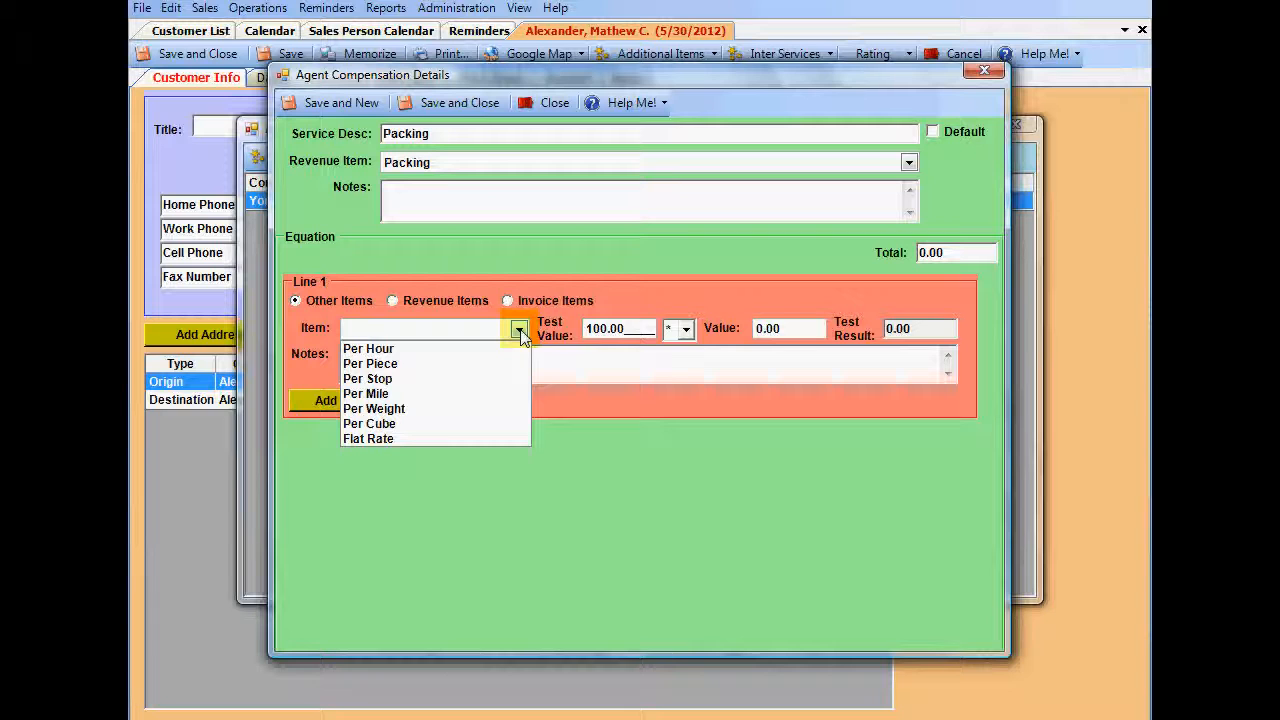
click(391, 302)
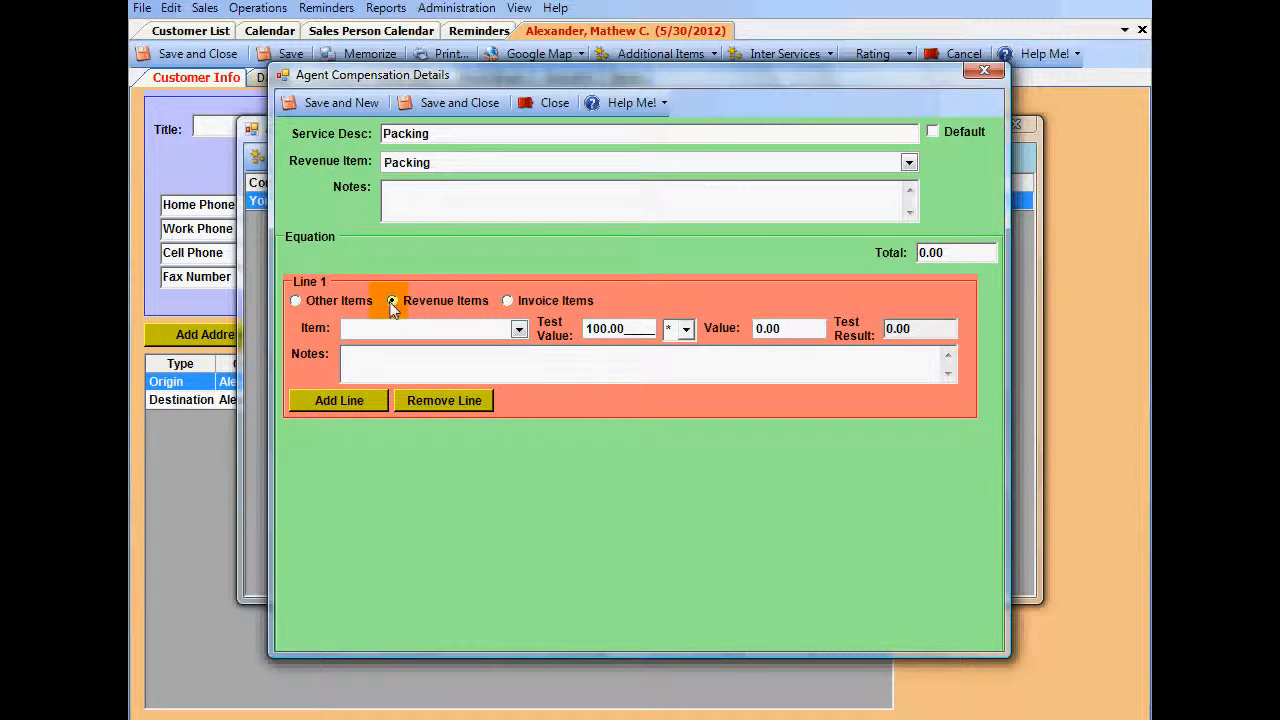
click(519, 330)
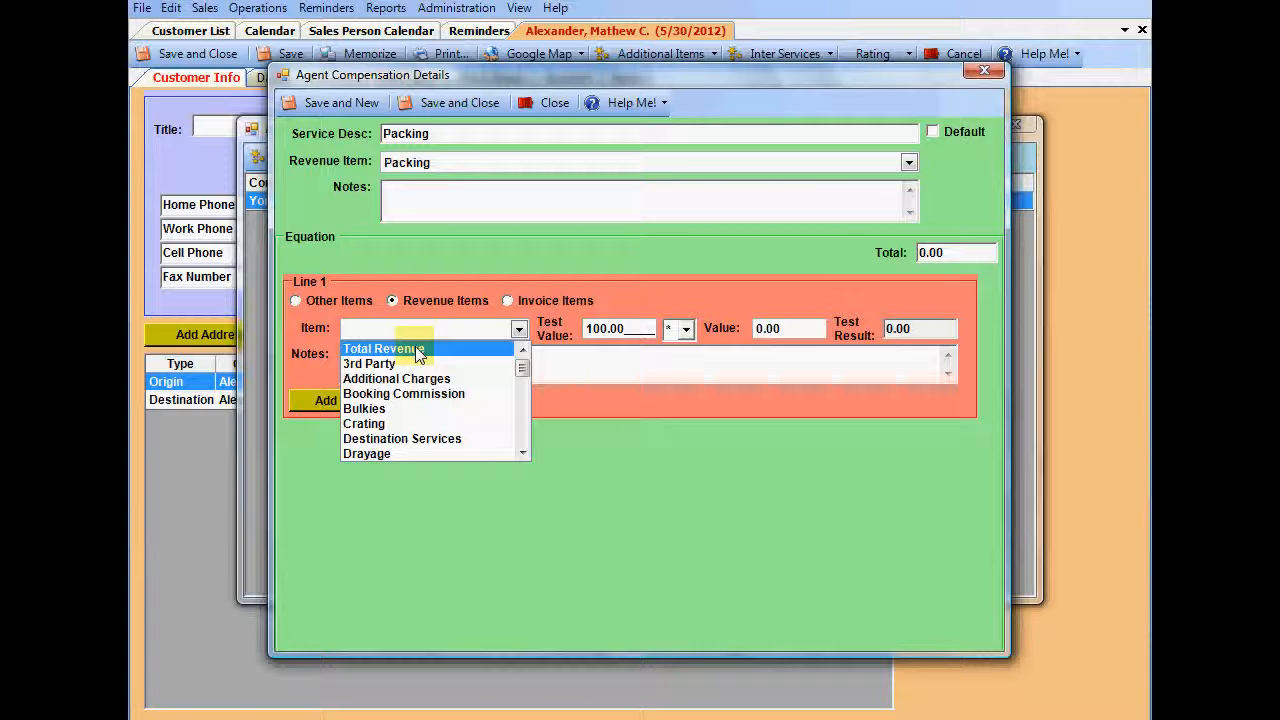
Step: Base equation line 1 on Invoice Items with Interstate as the invoice item type
click(507, 302)
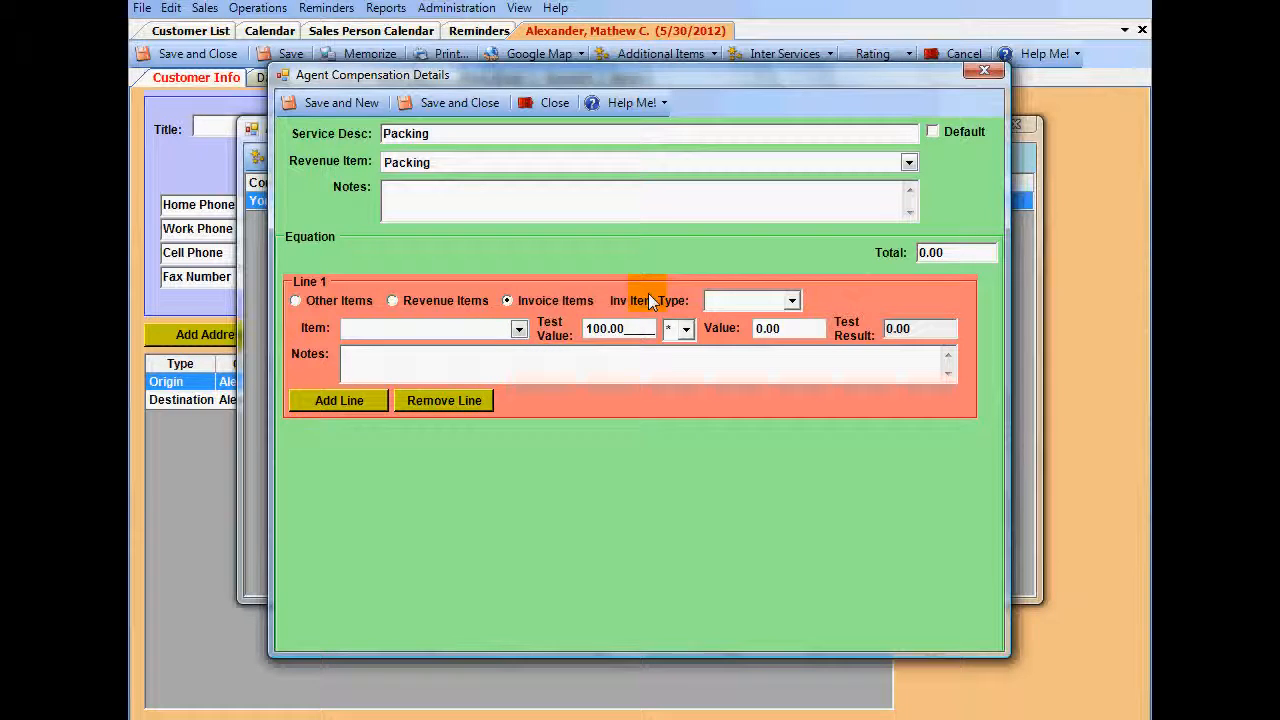
click(790, 301)
click(791, 301)
click(793, 302)
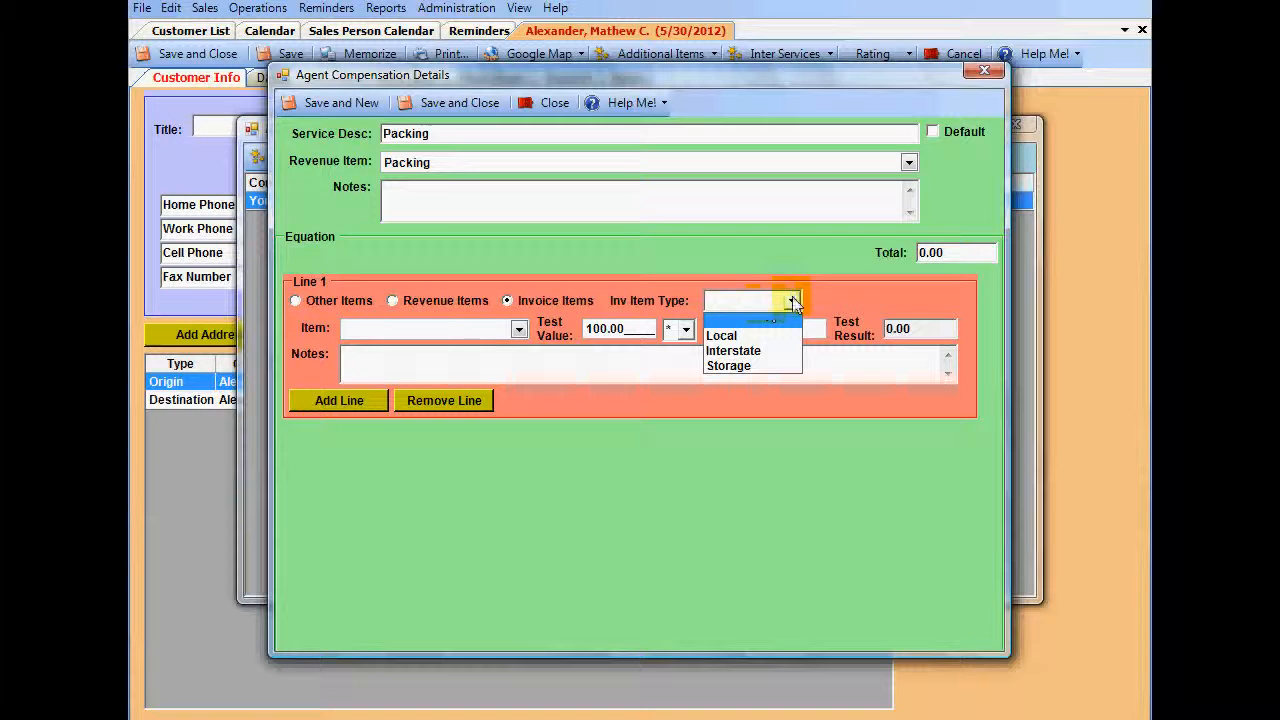
click(729, 357)
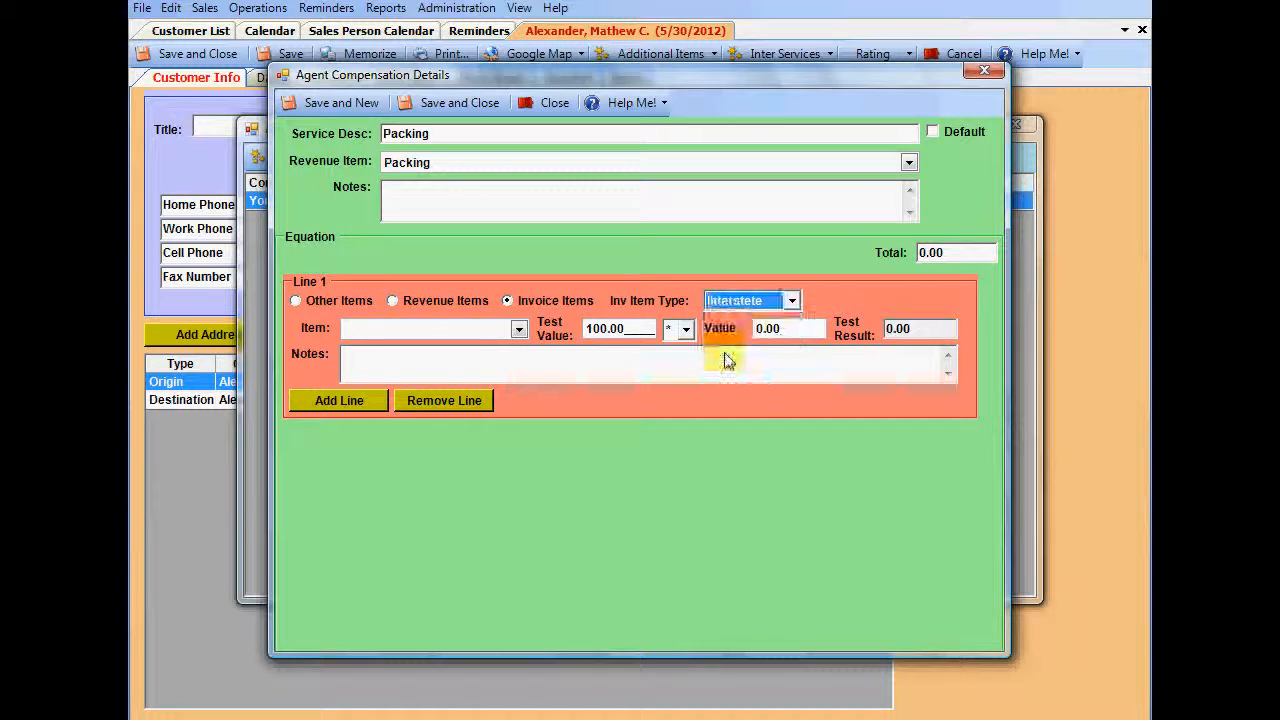
Step: Choose Inter Packing Total as the invoice item for equation line 1
click(521, 331)
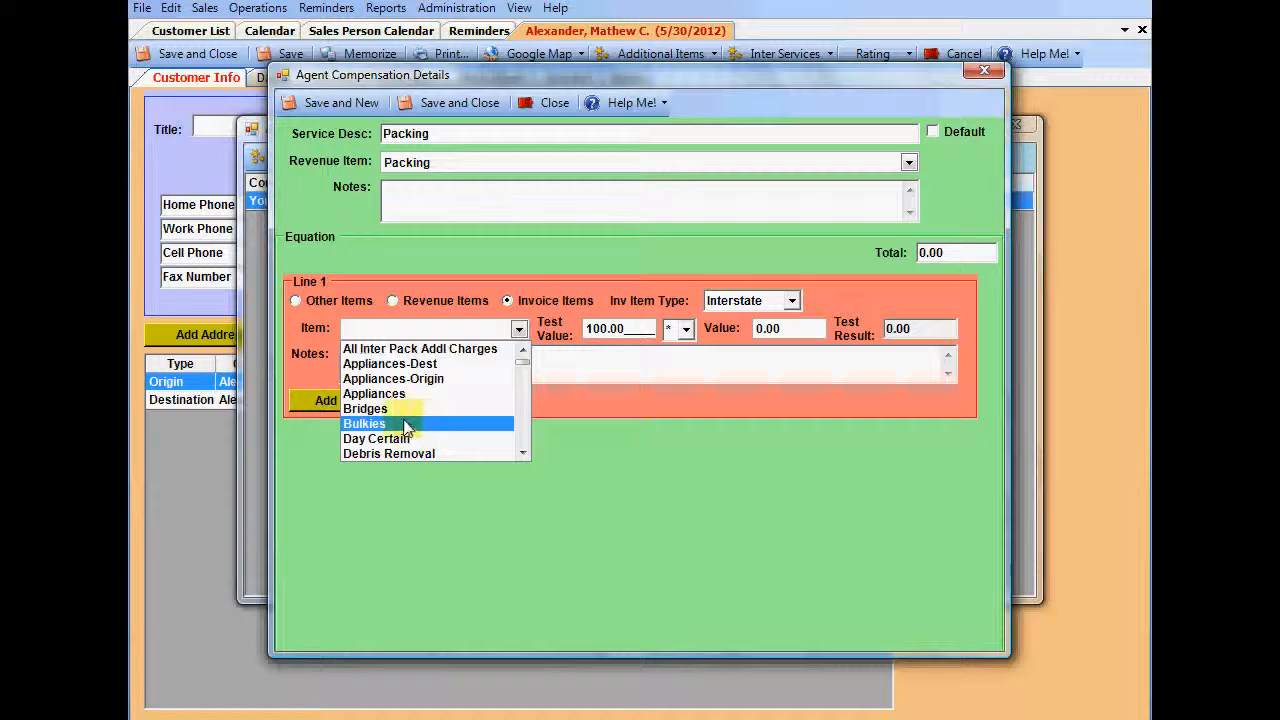
click(522, 430)
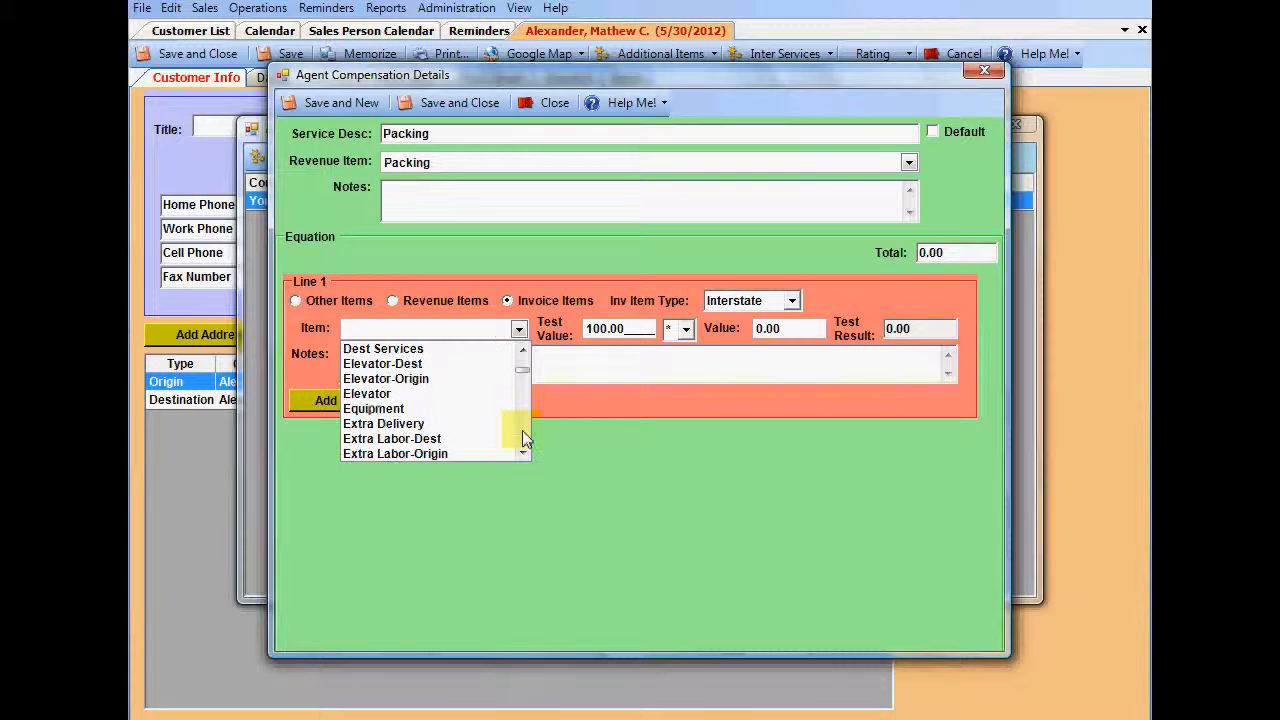
click(522, 430)
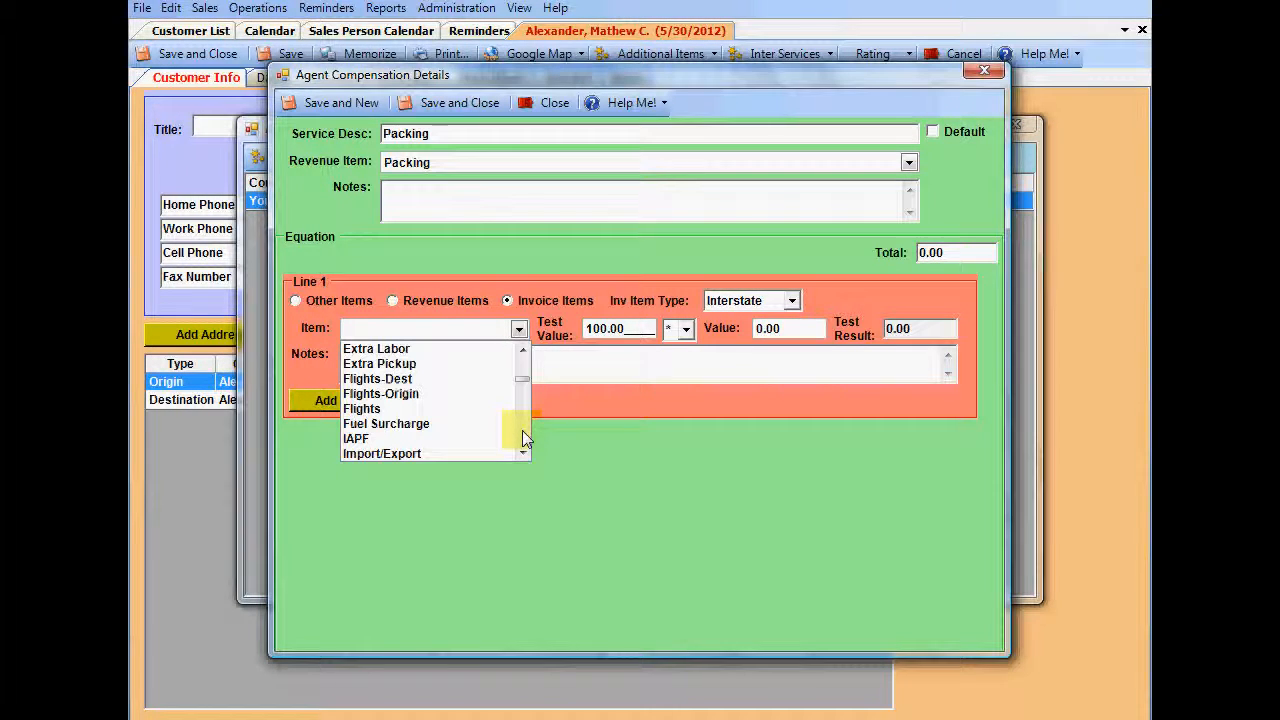
key(i)
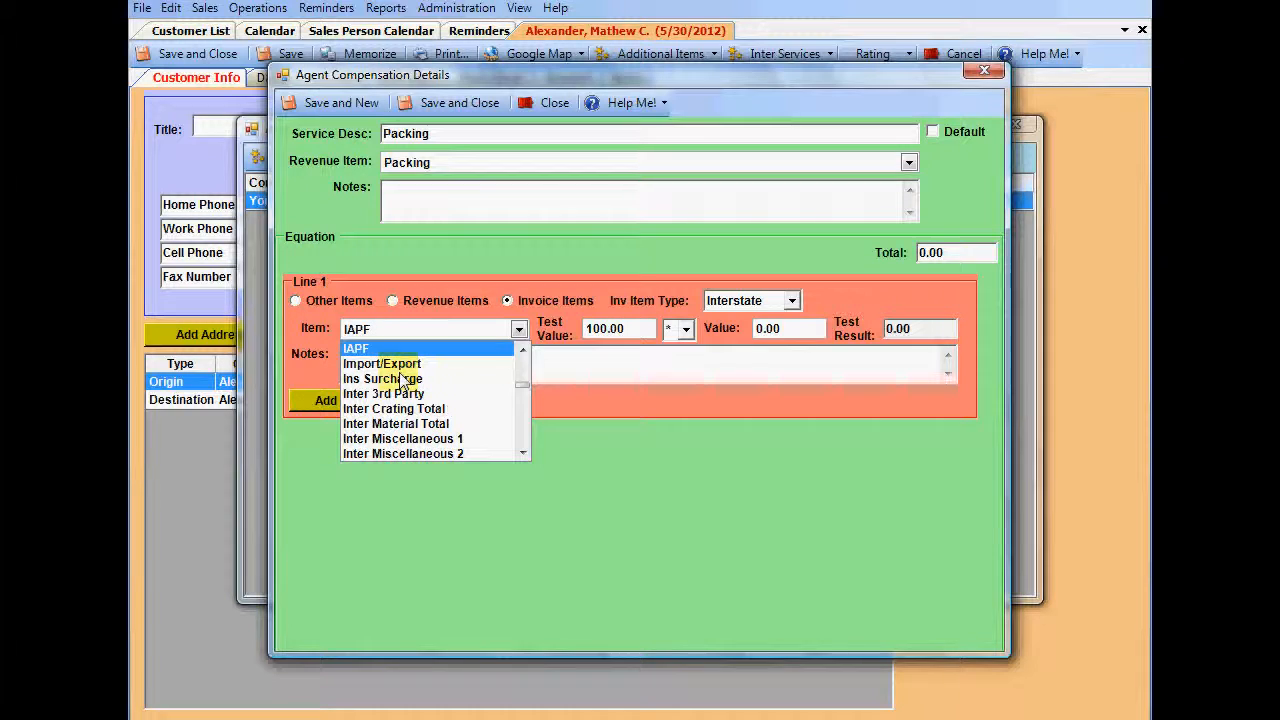
click(522, 430)
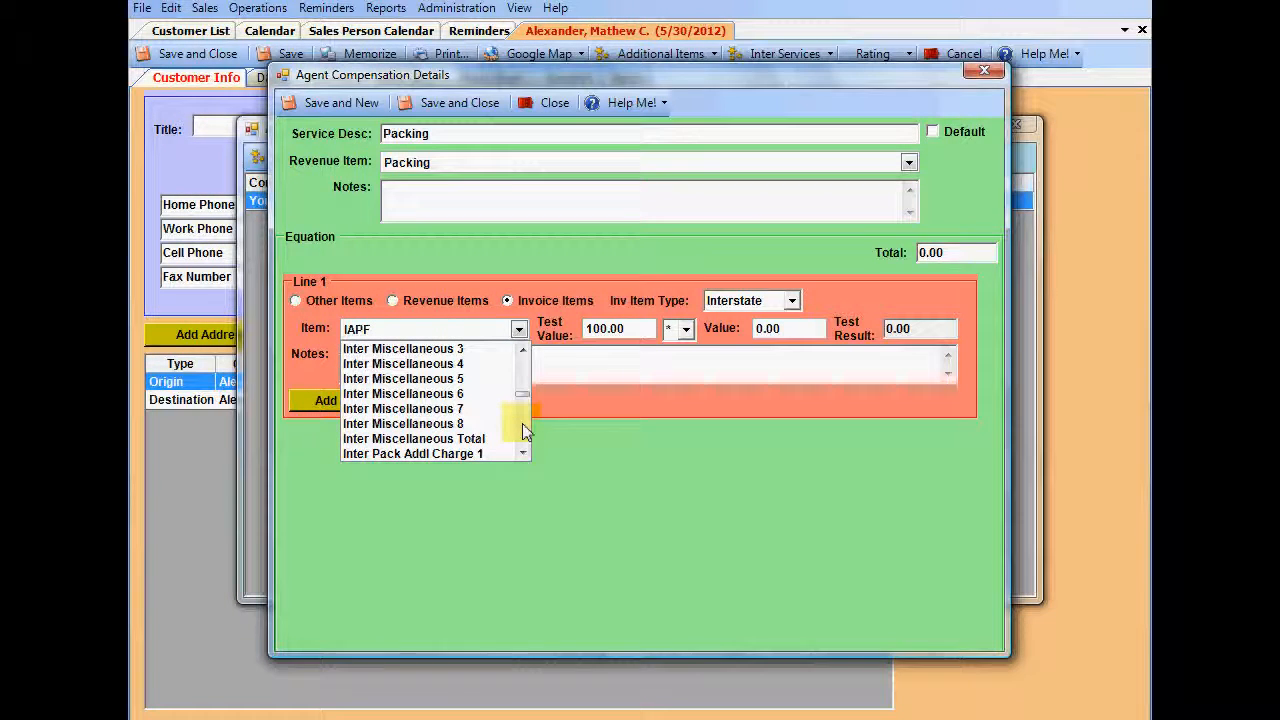
click(522, 453)
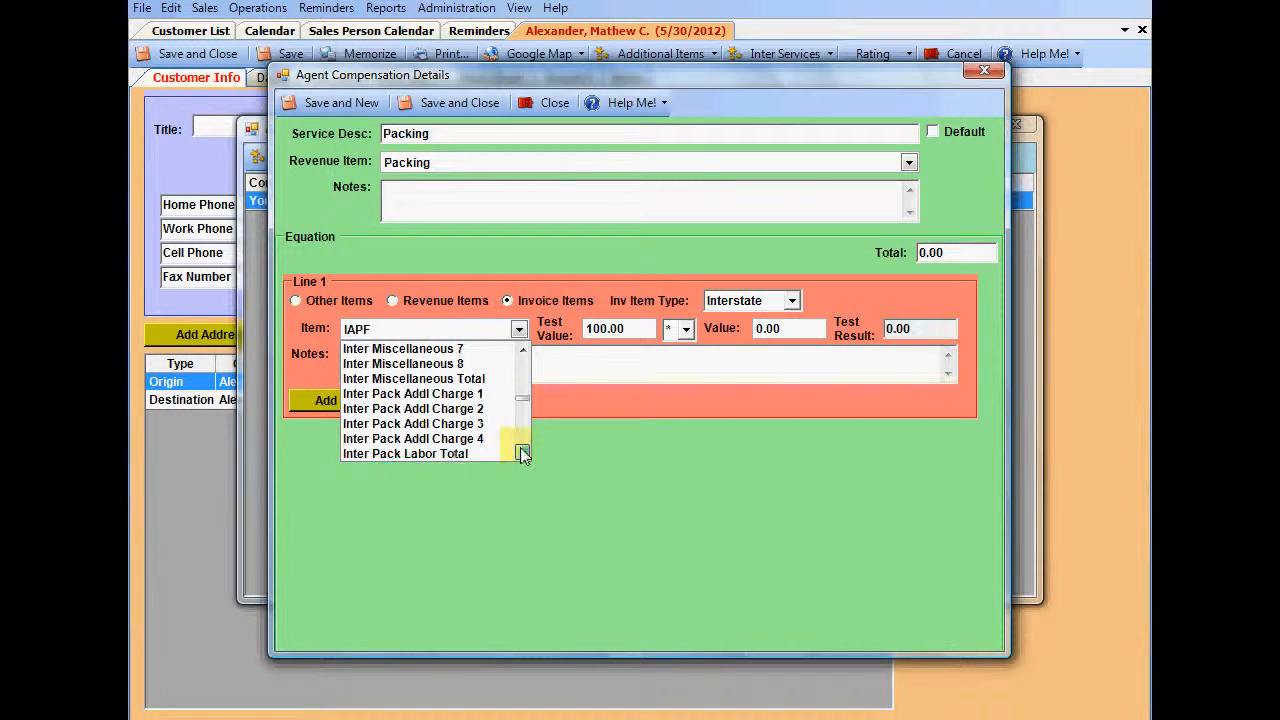
click(522, 453)
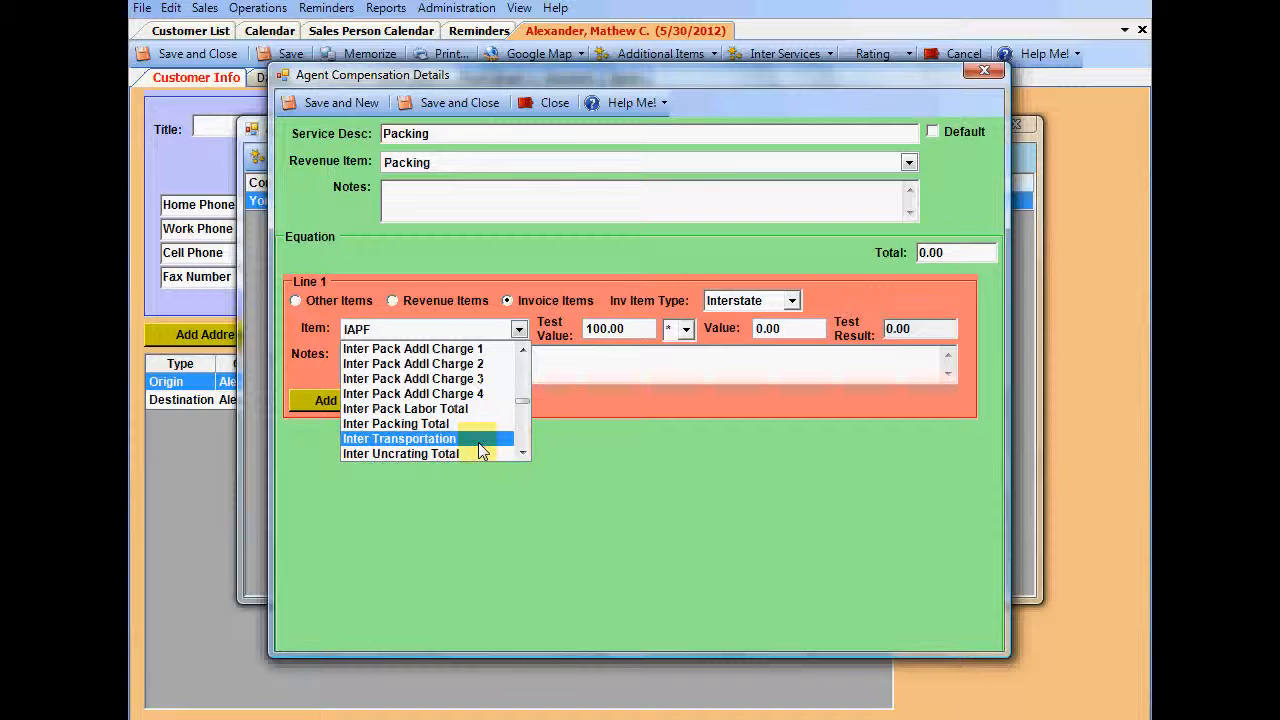
click(415, 424)
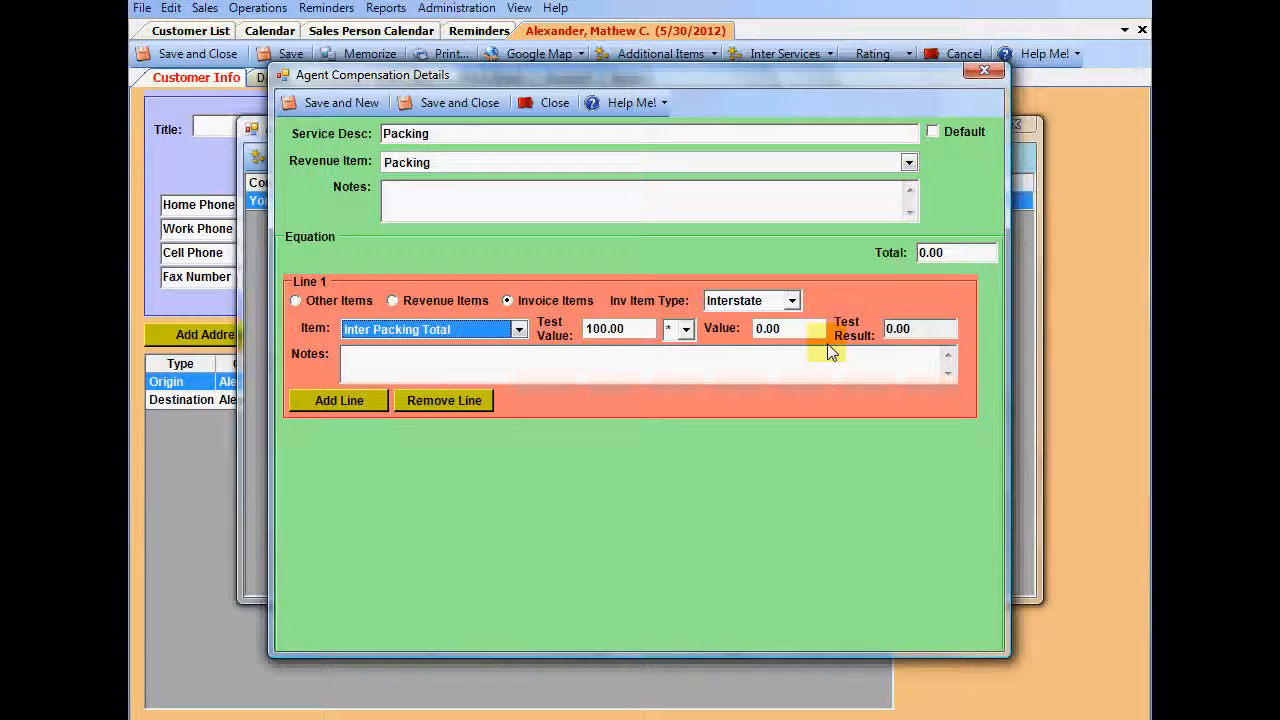
Step: Set the multiplier value of equation line 1 to .8
click(795, 330)
double_click(795, 330)
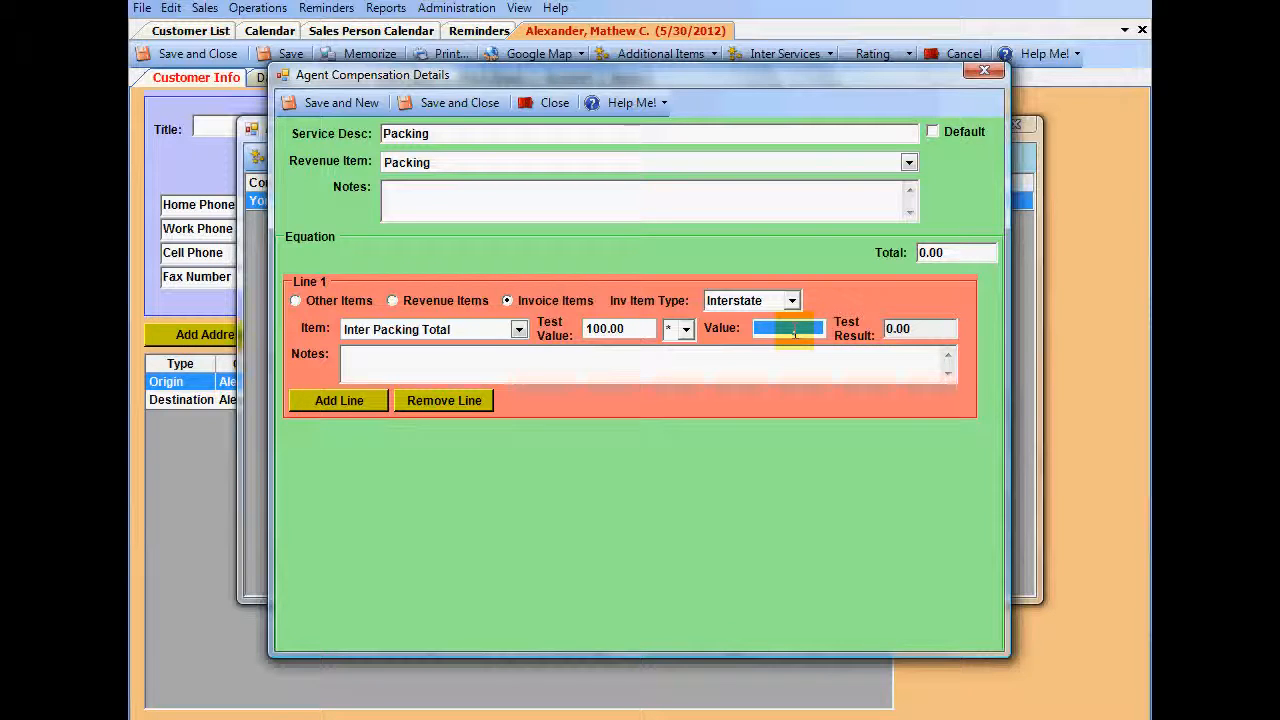
text(.8___)
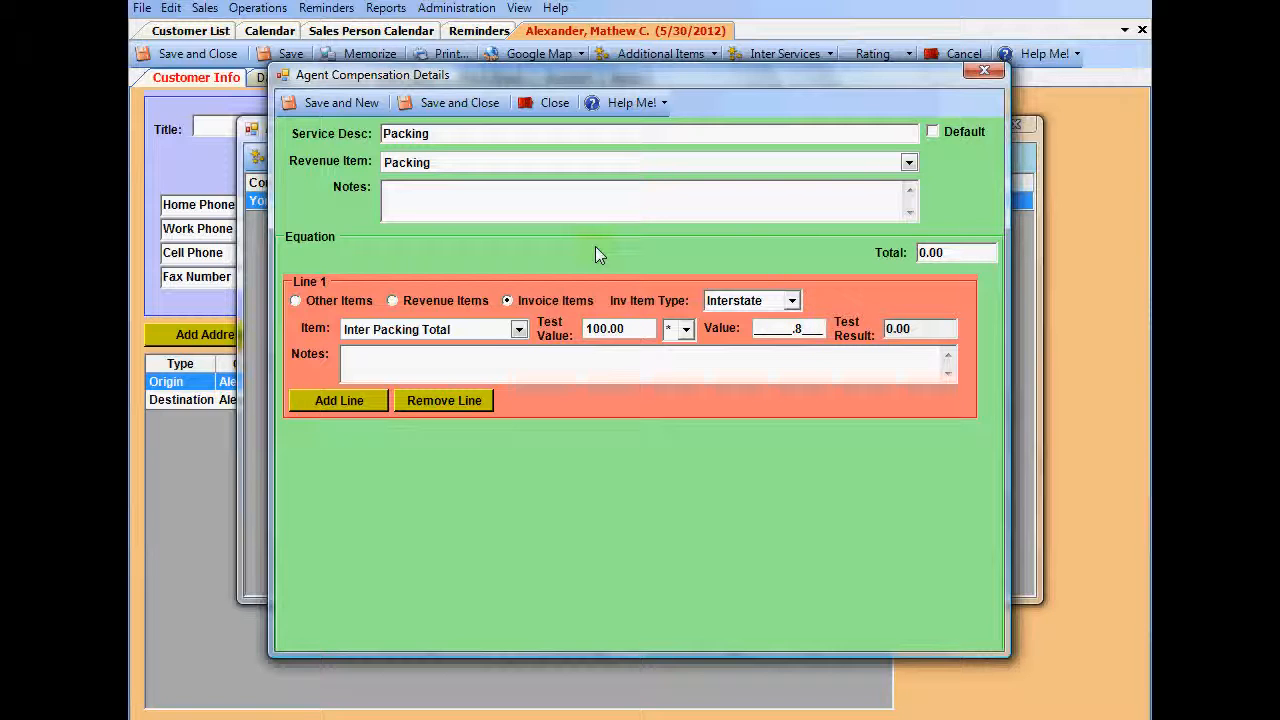
click(603, 300)
click(628, 328)
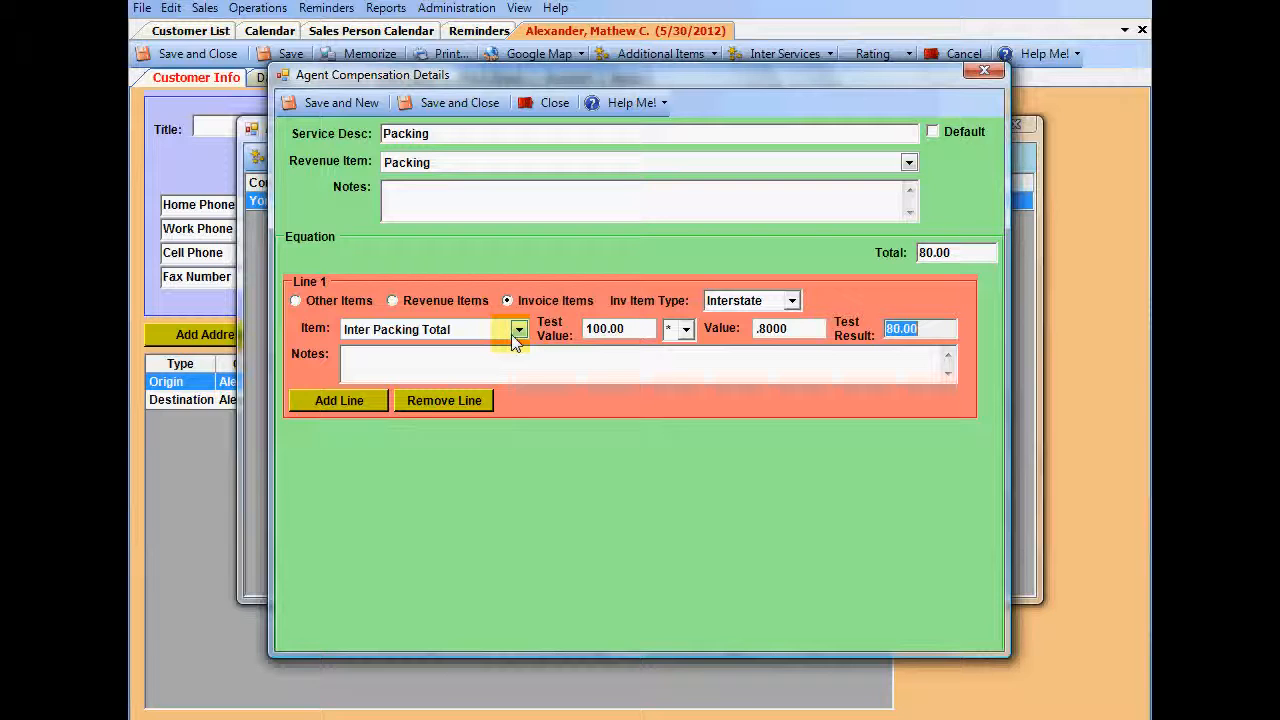
Step: Set the multiplier value of equation line 1 to .96
click(789, 331)
text(.8000)
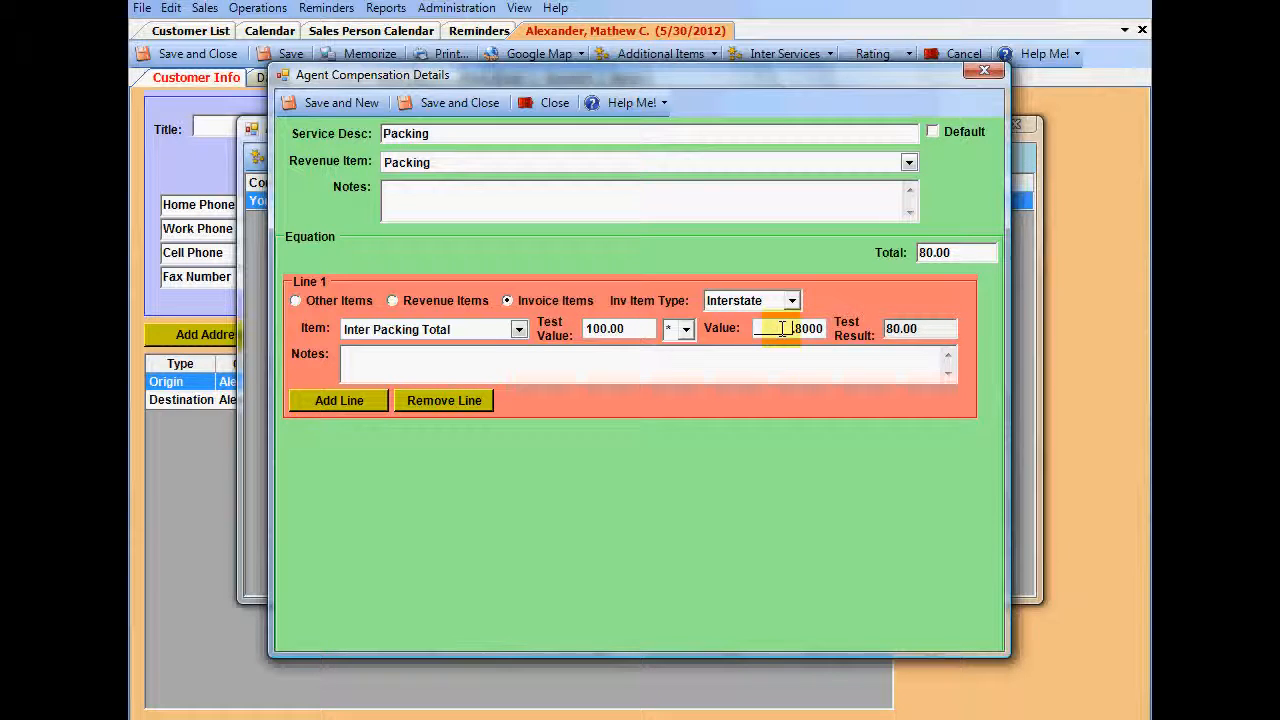
drag(782, 328, 836, 327)
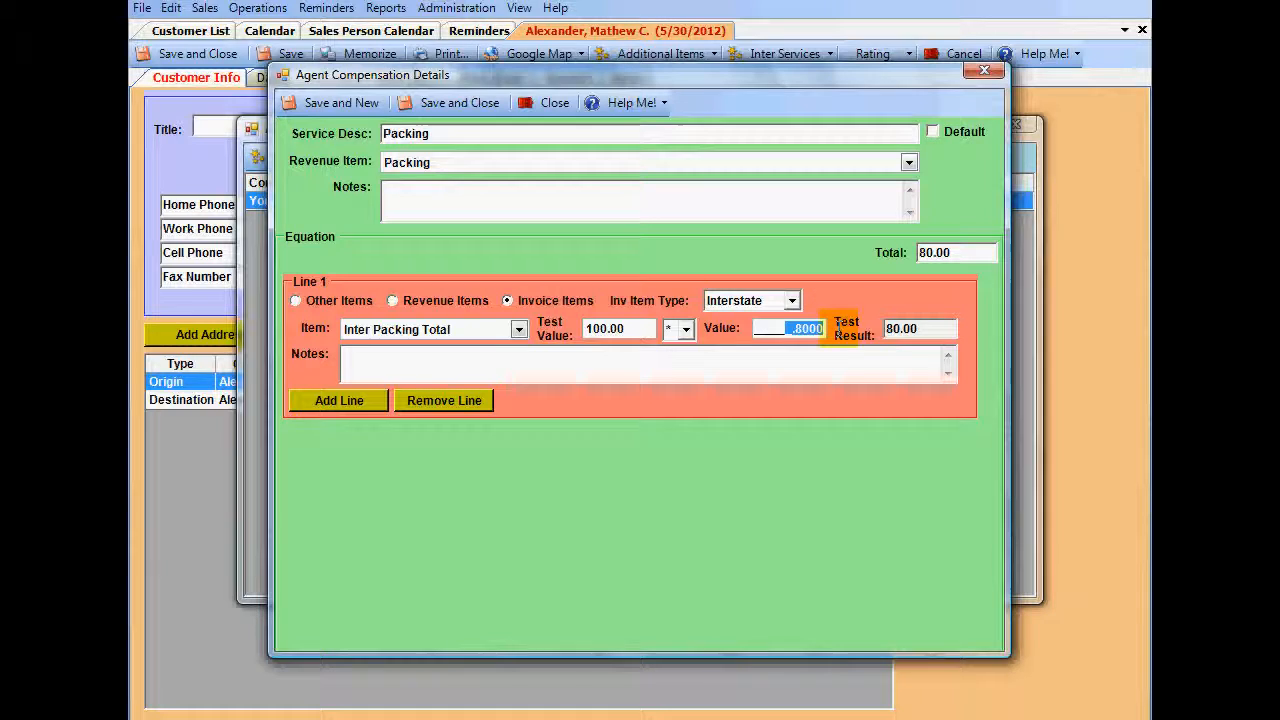
key(Delete)
text(.96)
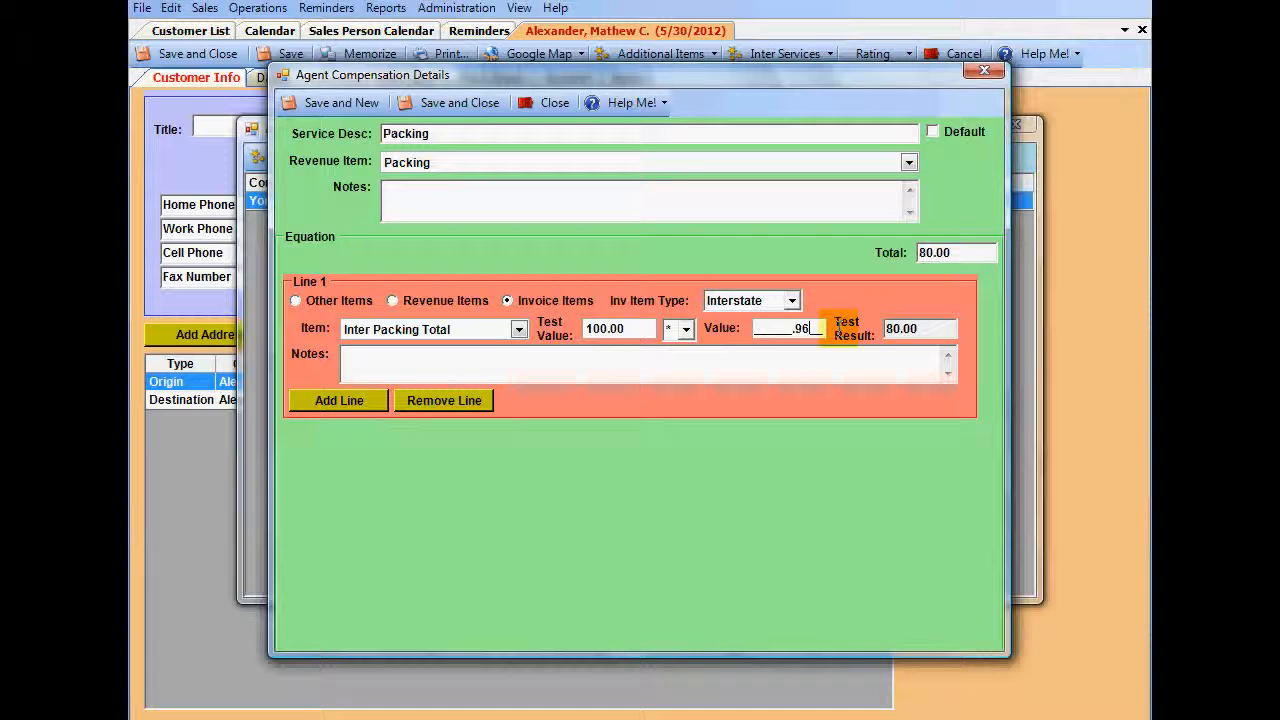
key(Tab)
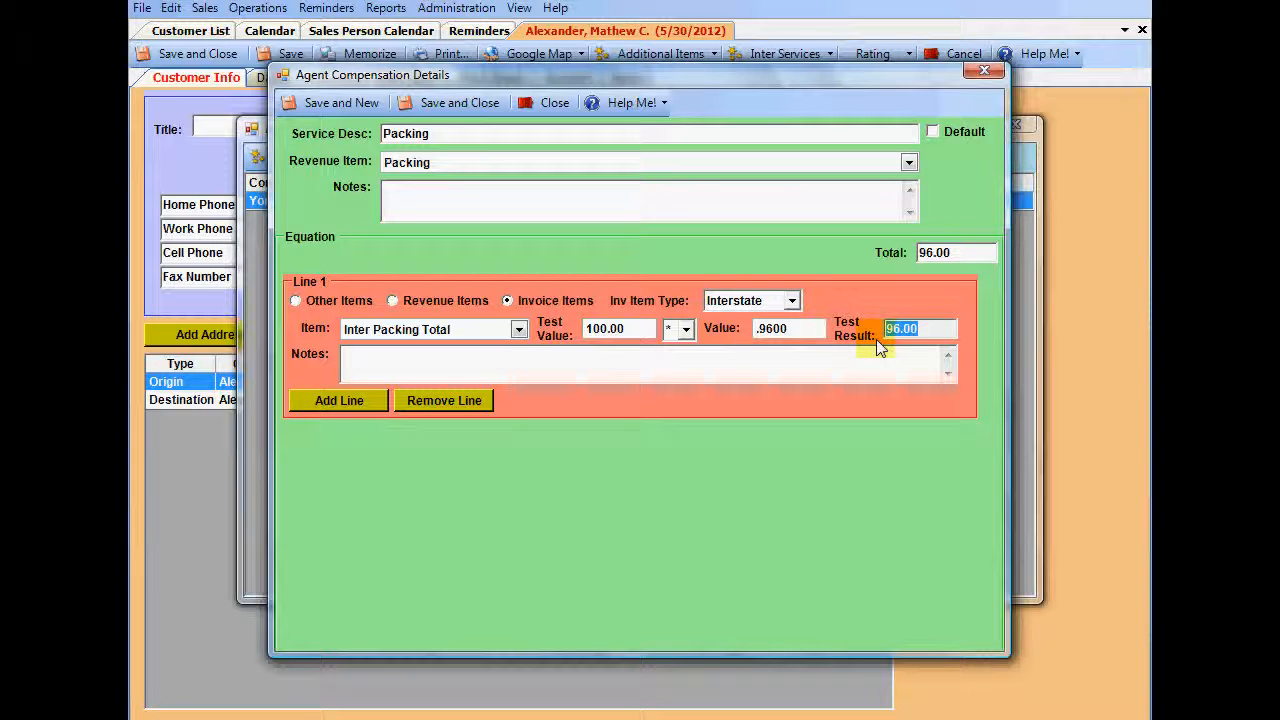
Step: Add a second equation line that multiplies the Line 1 result by .8
click(337, 399)
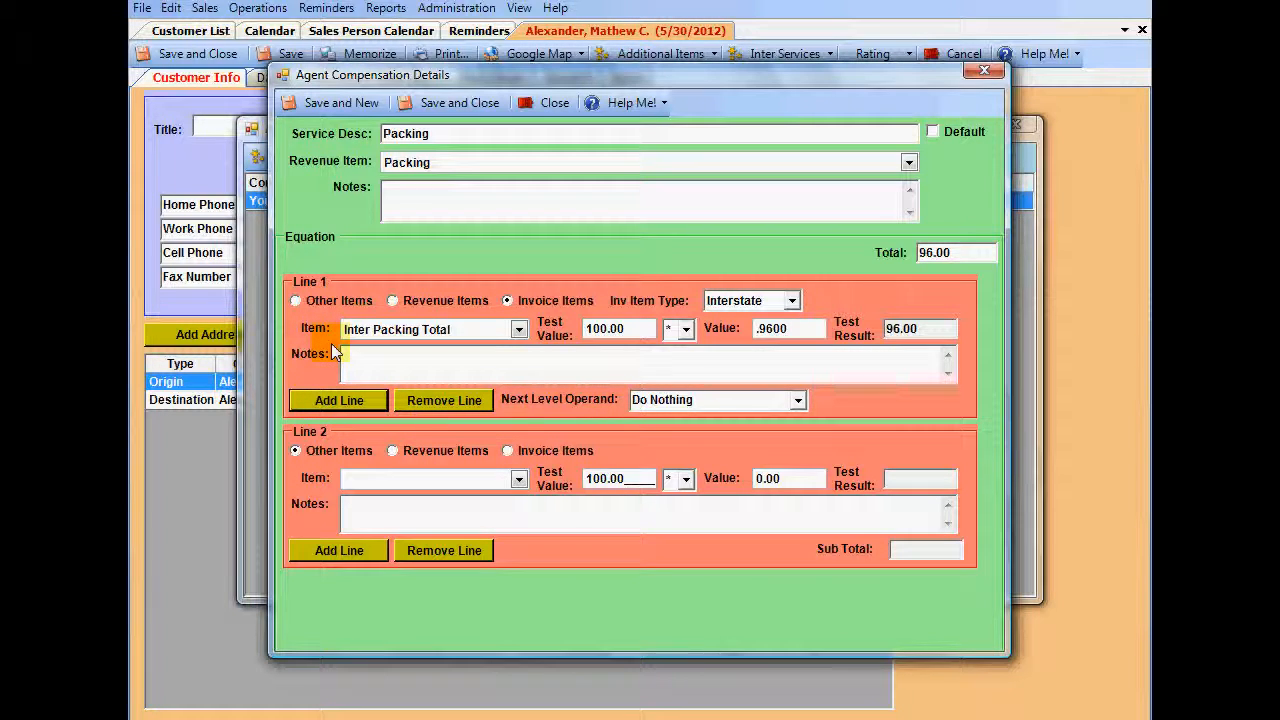
click(518, 478)
scroll(540, 578, down, 1)
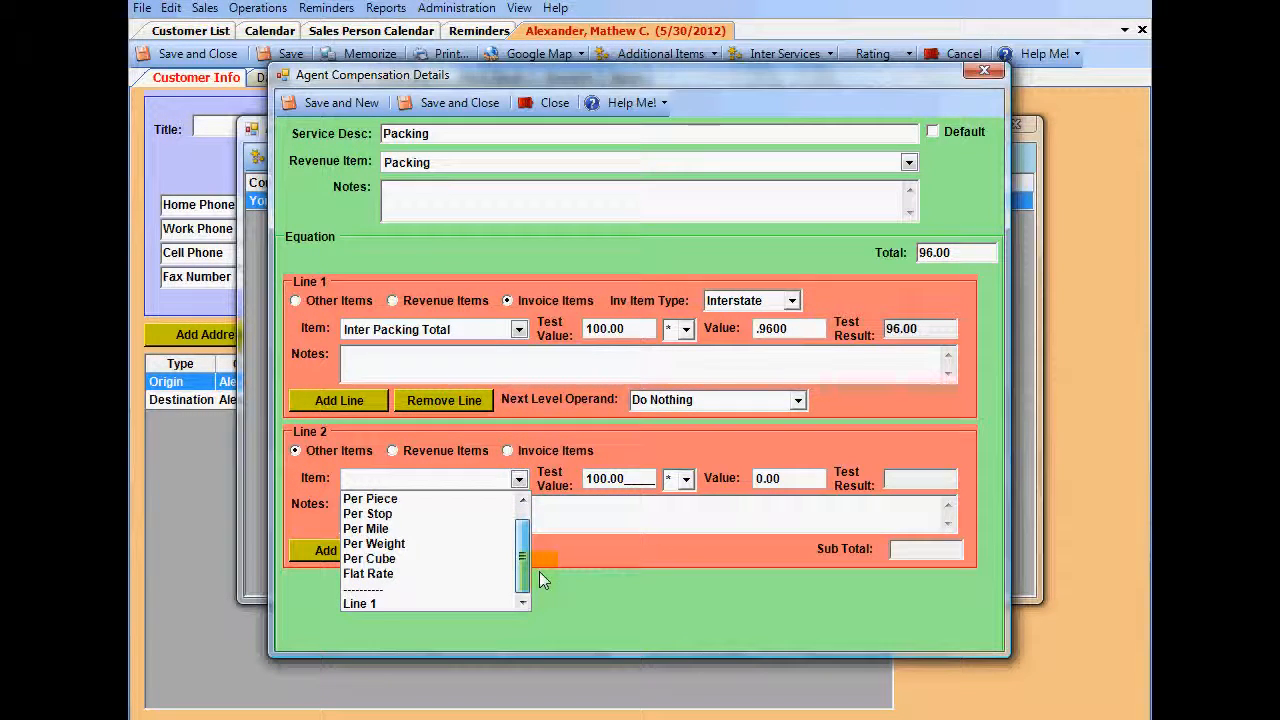
click(366, 604)
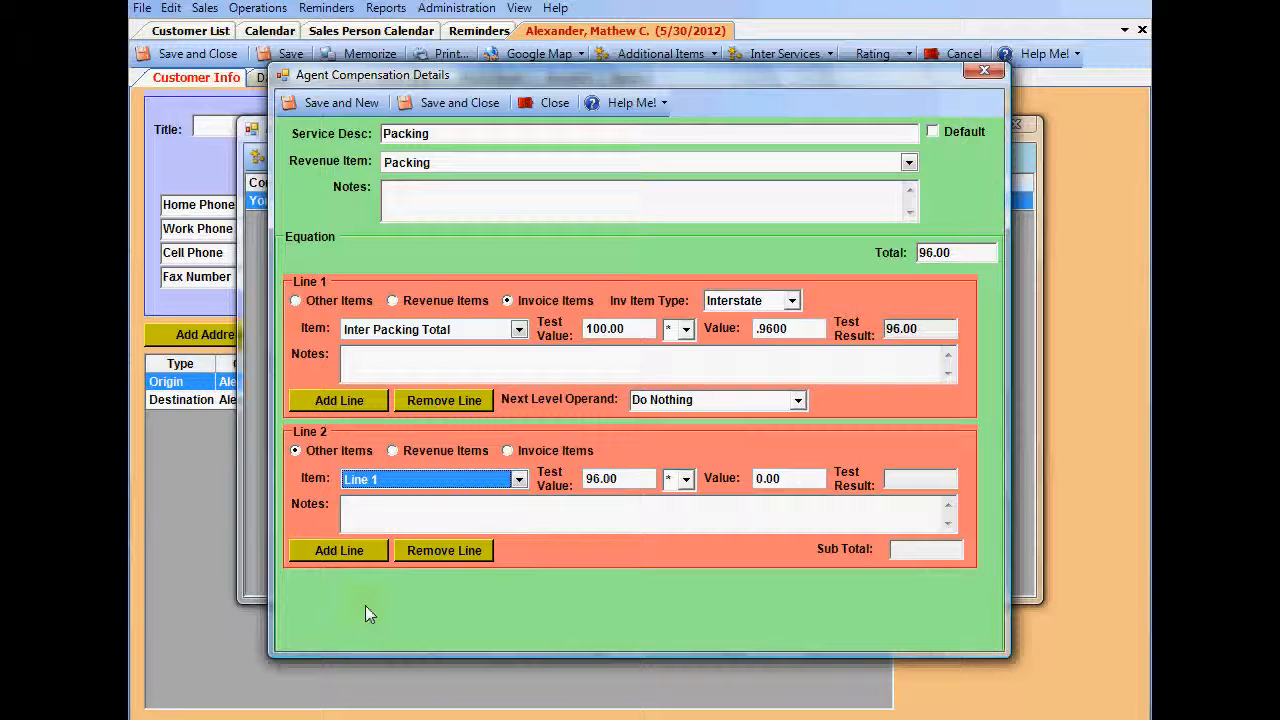
click(591, 479)
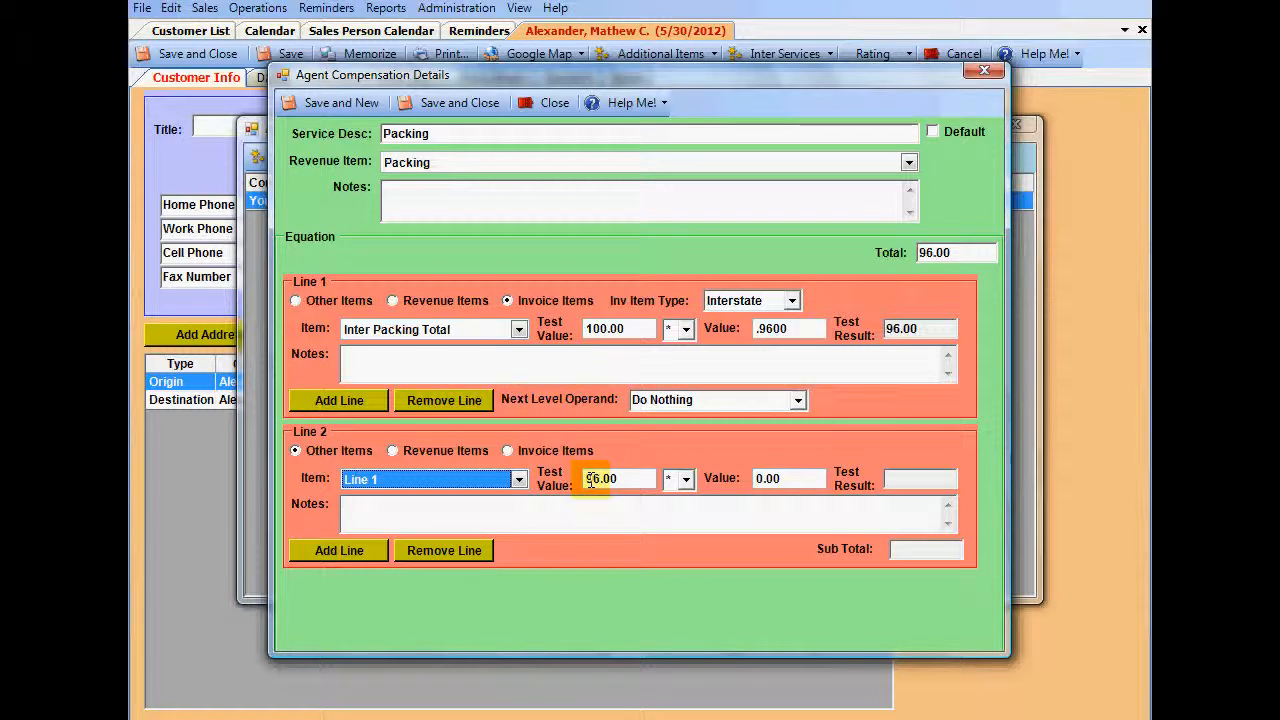
click(794, 479)
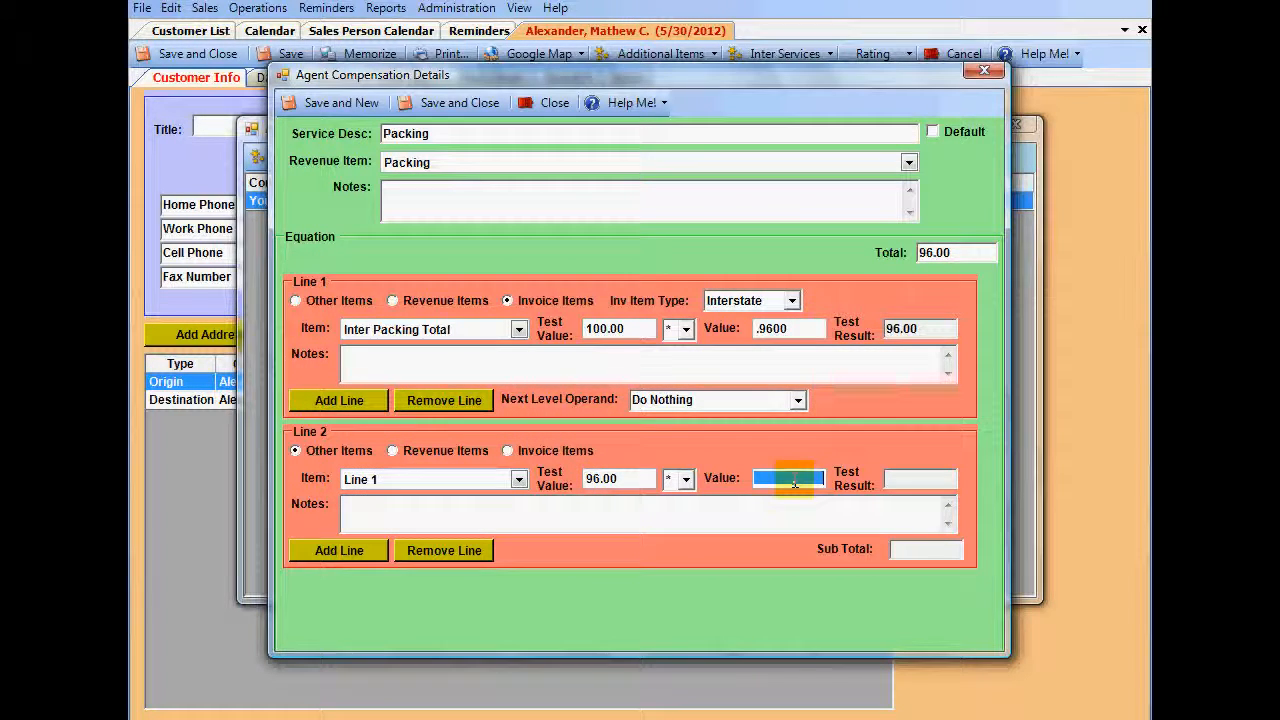
key(BackSpace)
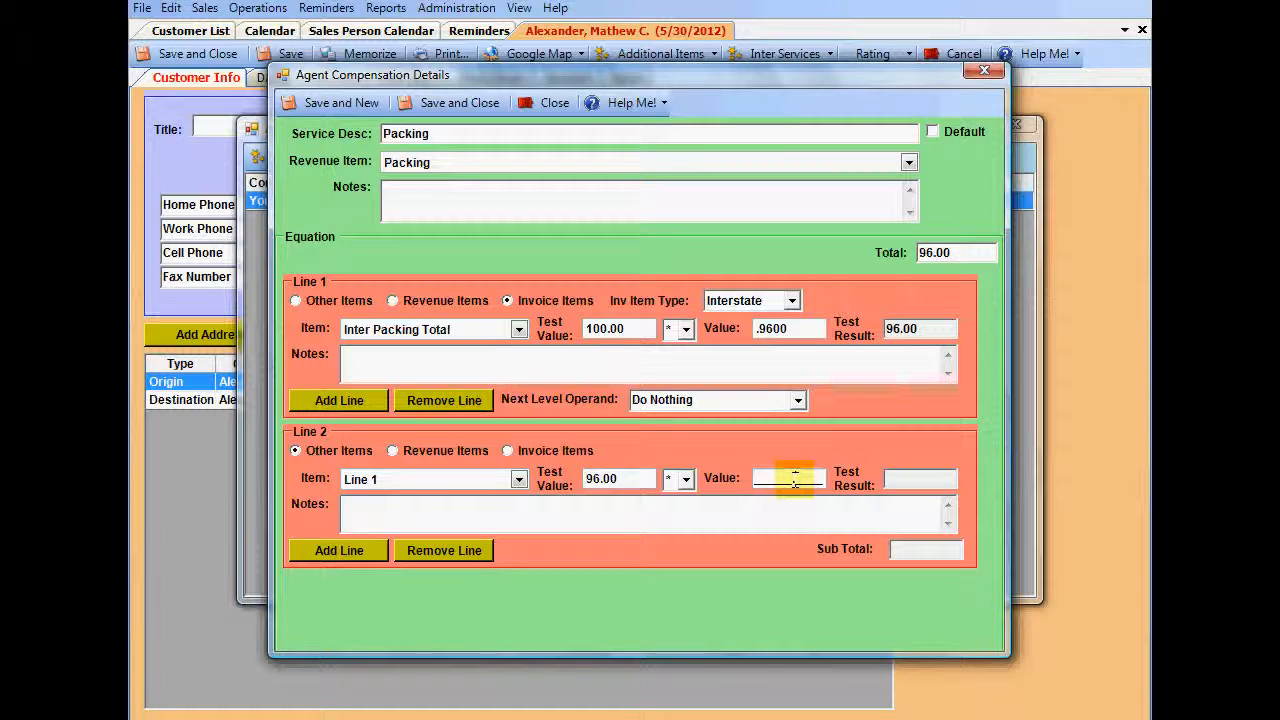
text(.8)
key(Tab)
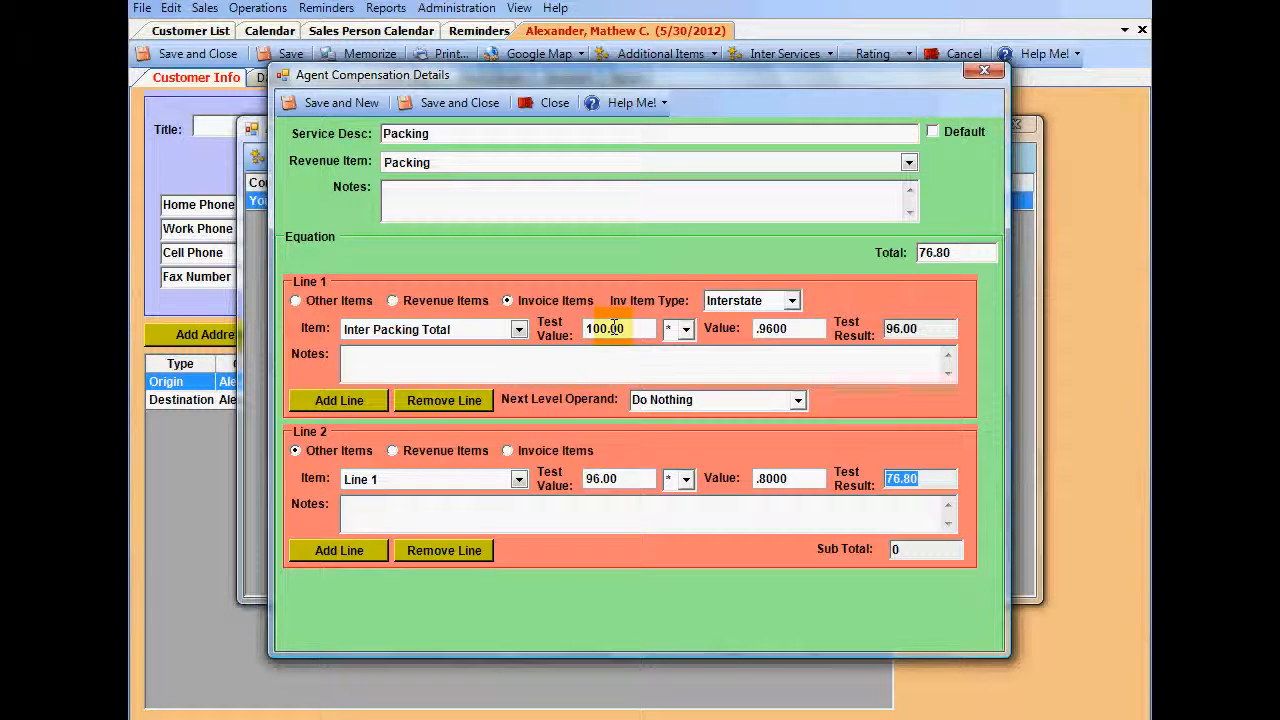
Step: Set the test value of equation line 1 to 1,000.00 to recalculate the equation
click(604, 330)
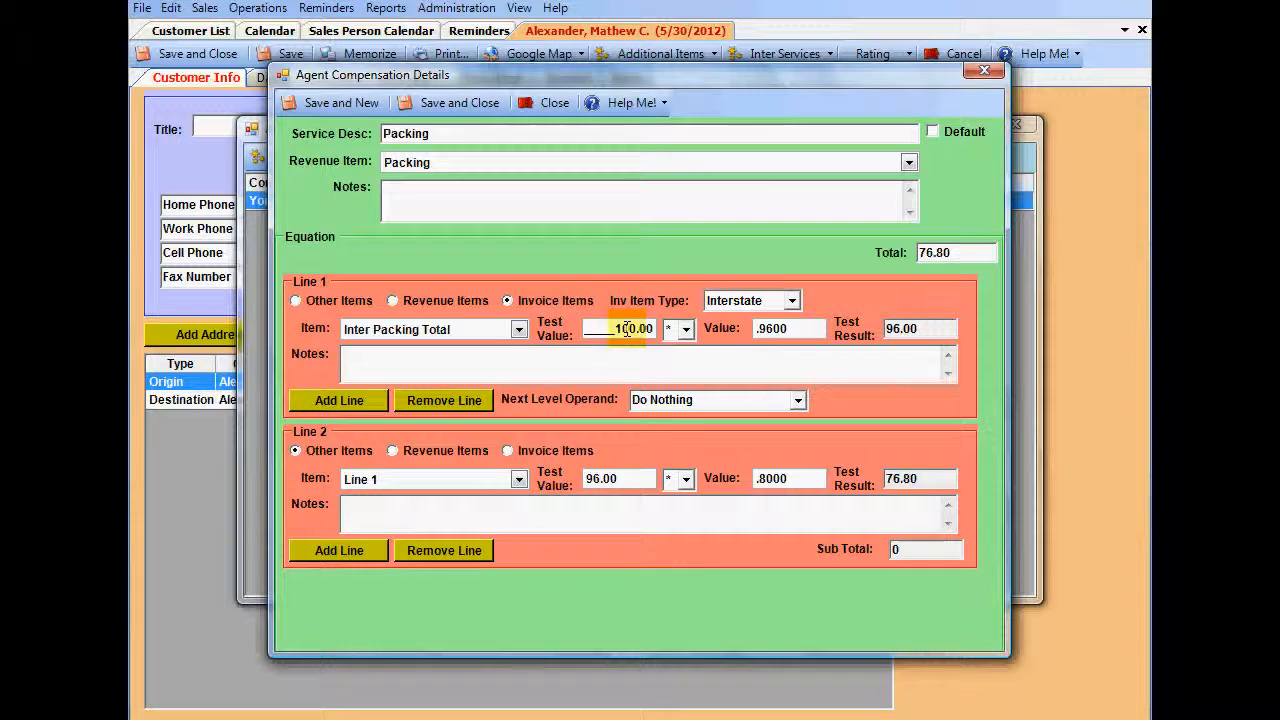
text(0)
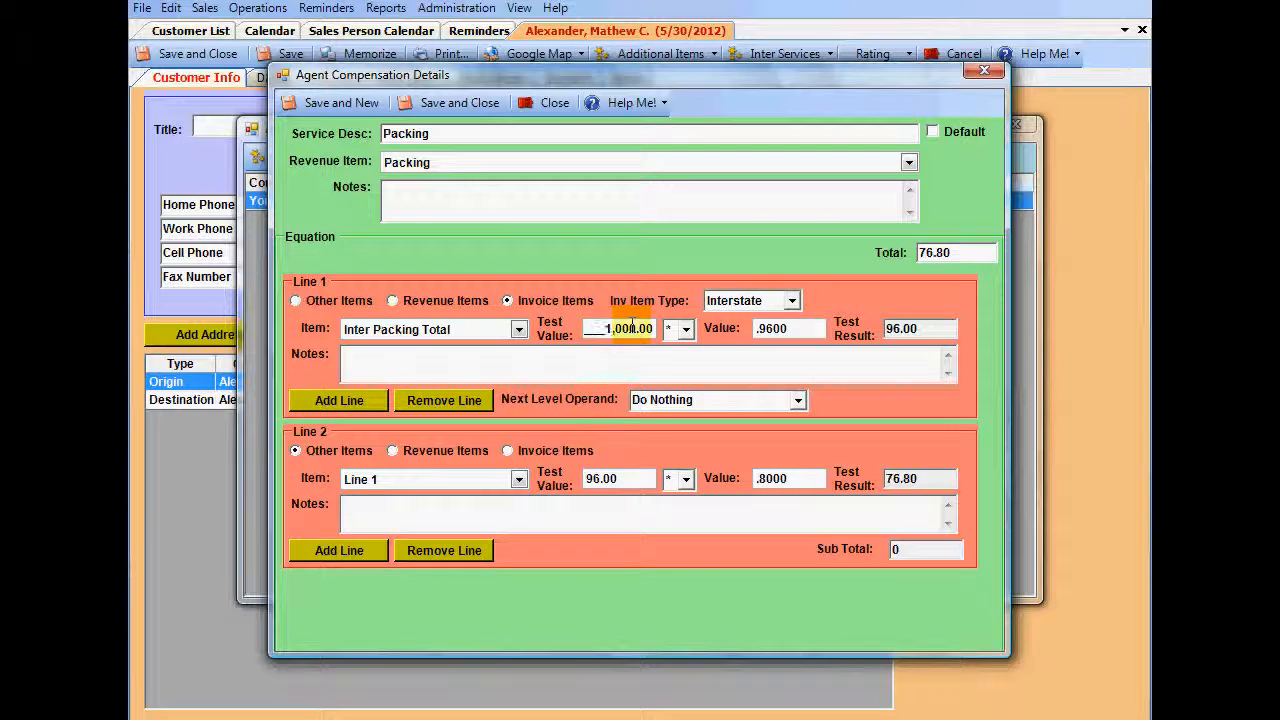
key(Tab)
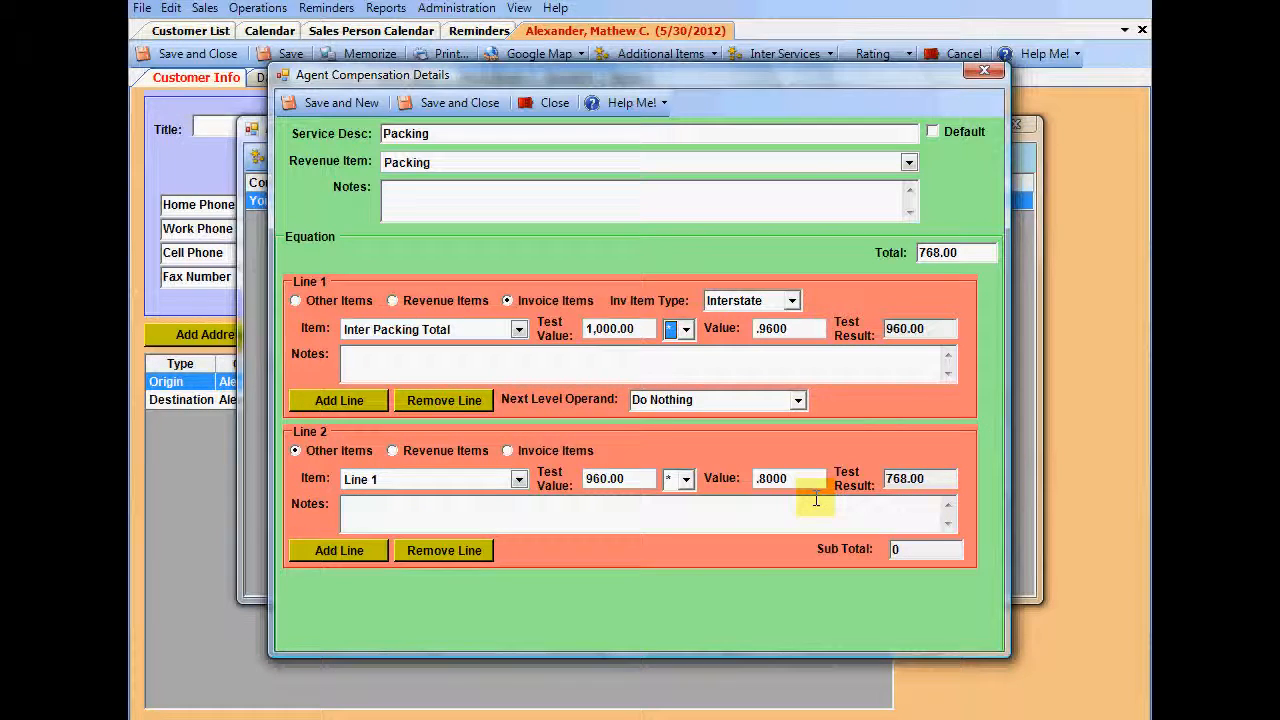
click(828, 442)
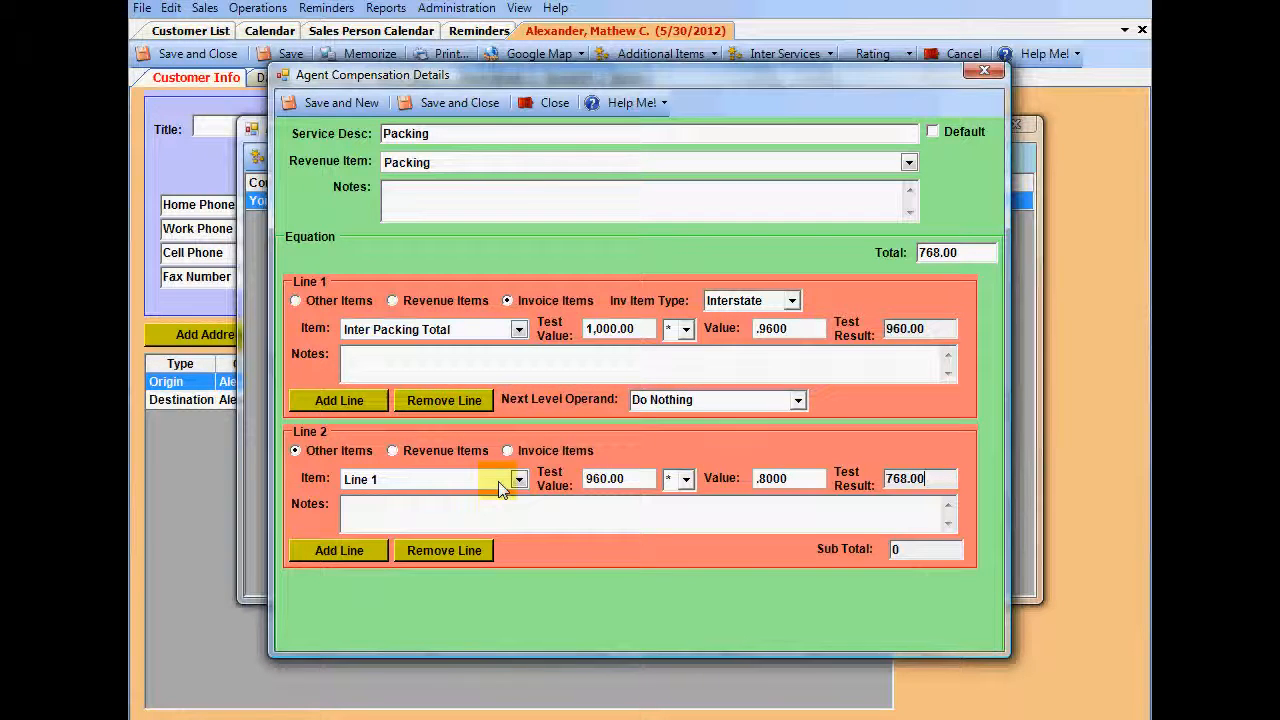
Step: Add a third equation line with Line 2 as its item
click(339, 552)
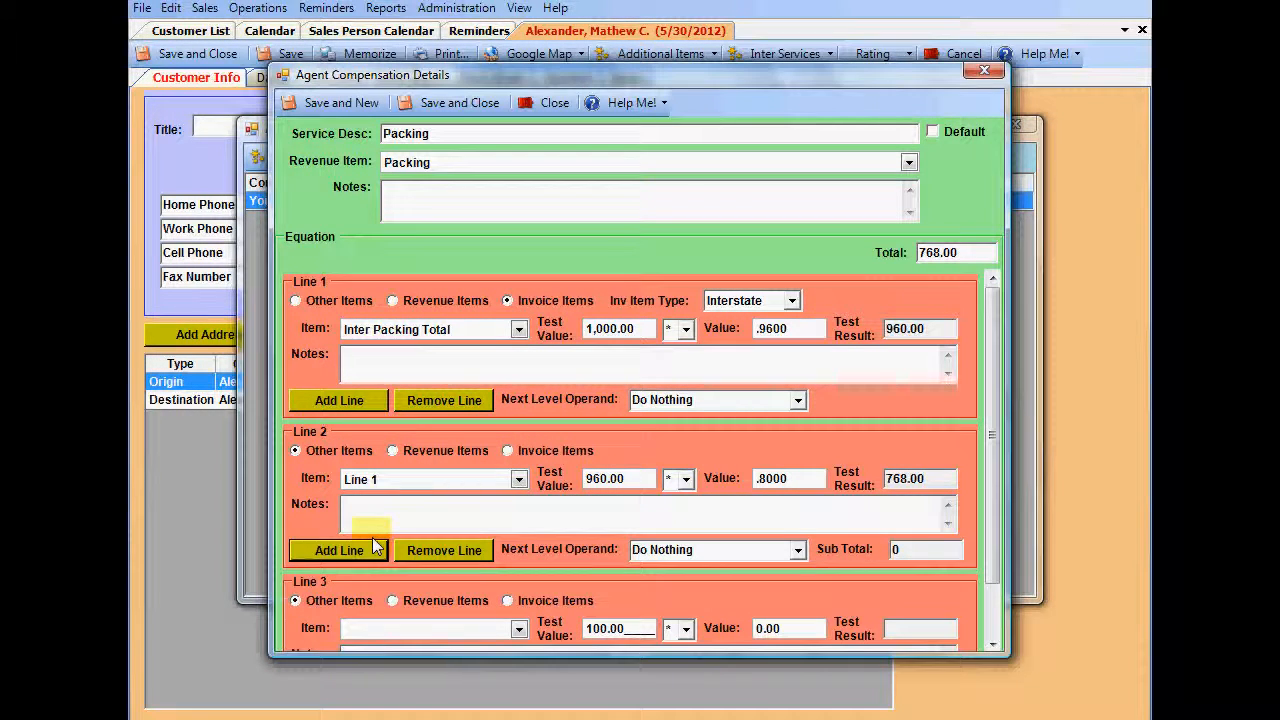
scroll(990, 481, down, 2)
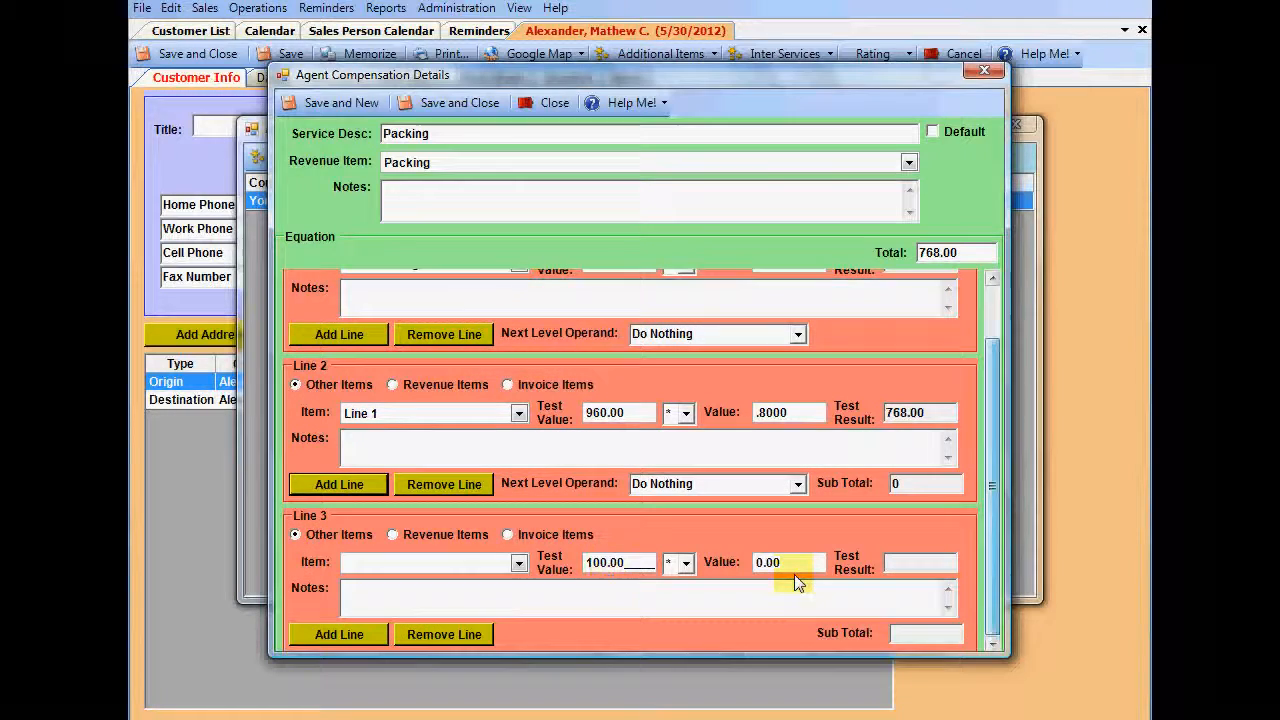
click(520, 563)
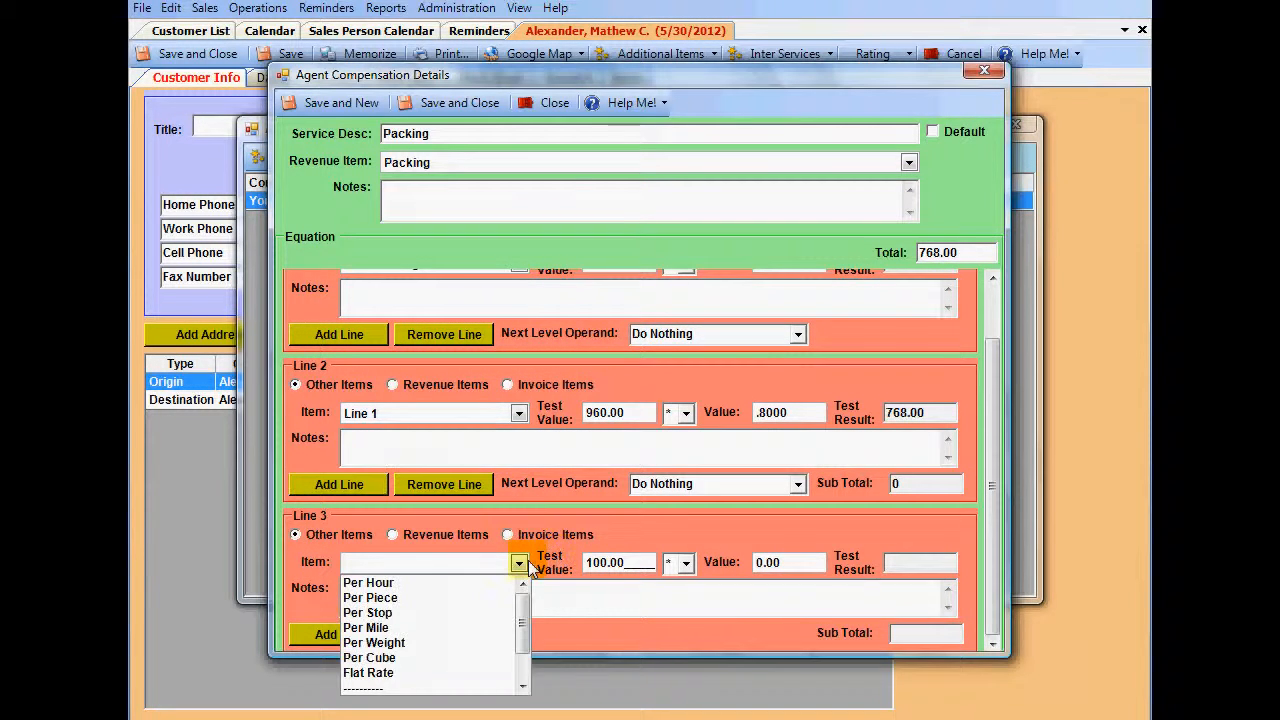
scroll(525, 630, down, 1)
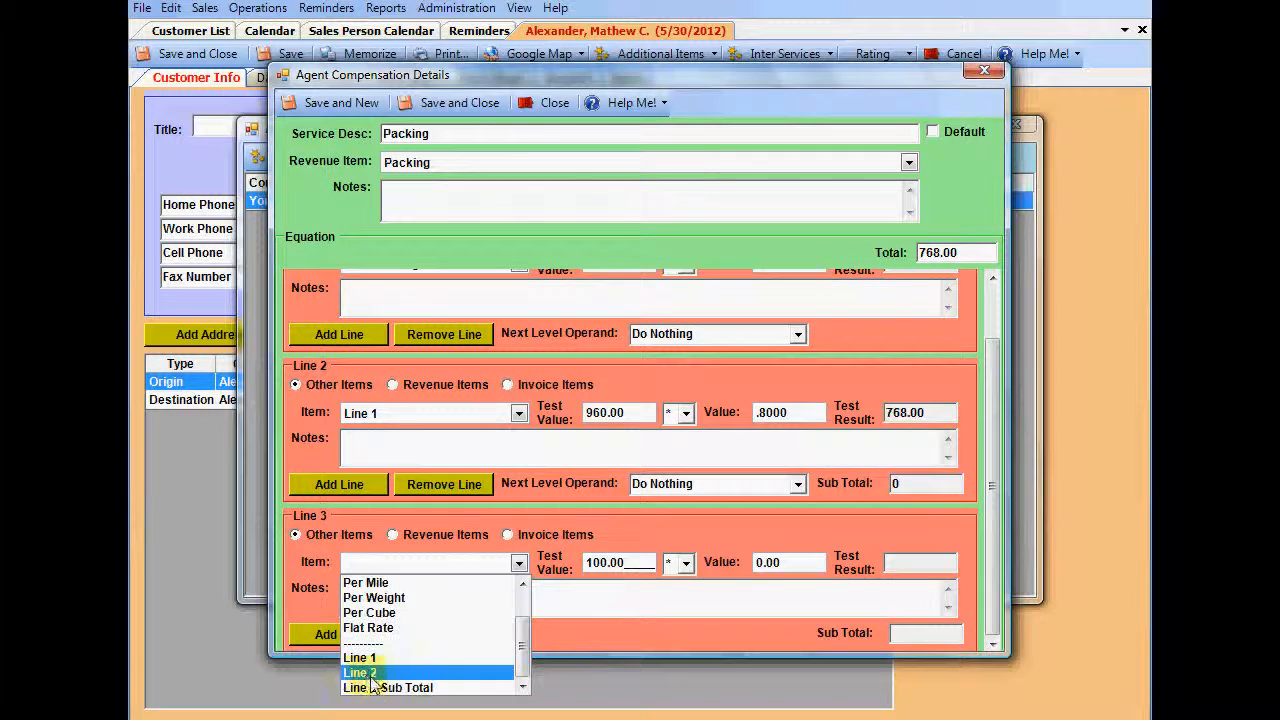
click(371, 674)
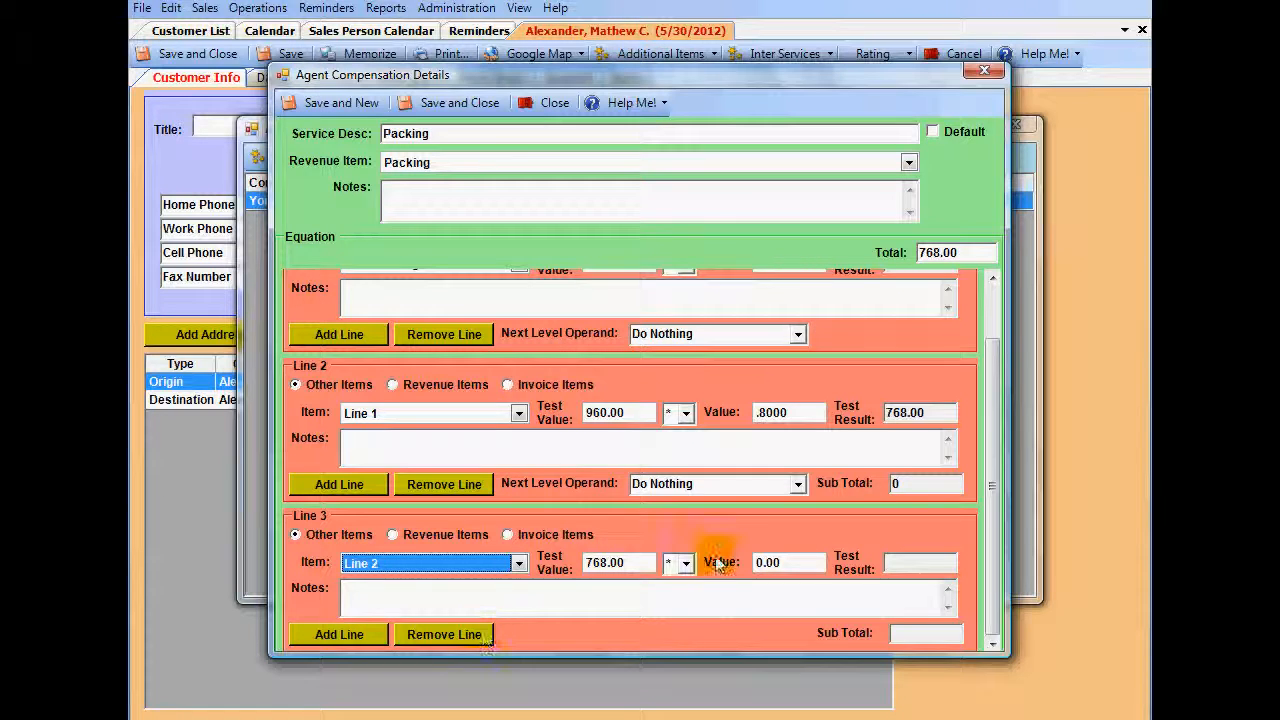
Step: Make equation line 3 subtract 20.00 from its item value
click(683, 563)
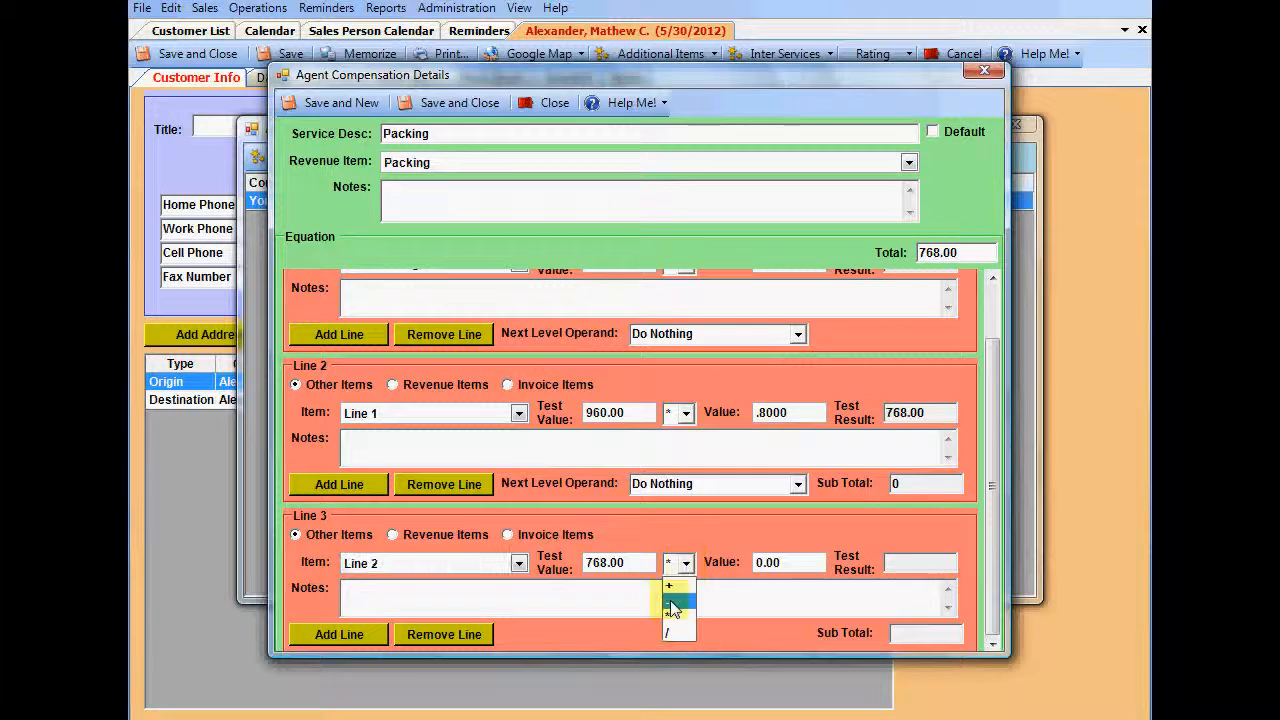
click(673, 604)
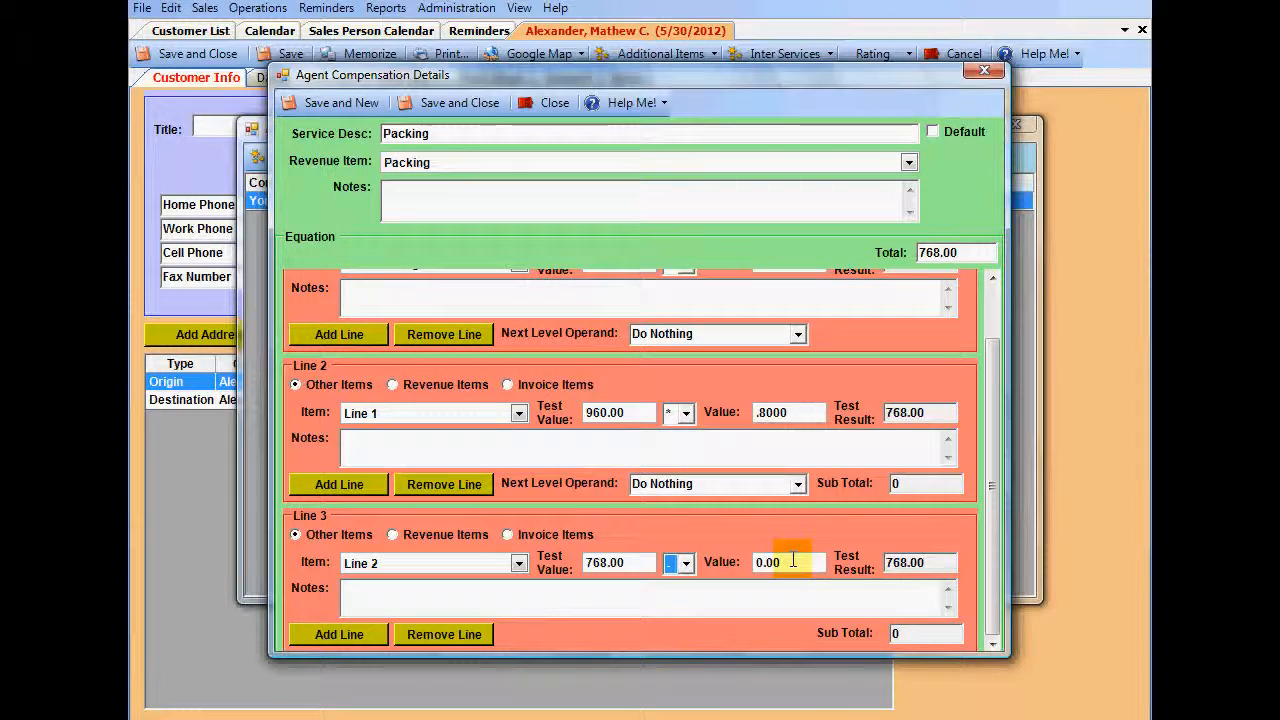
click(790, 561)
double_click(790, 561)
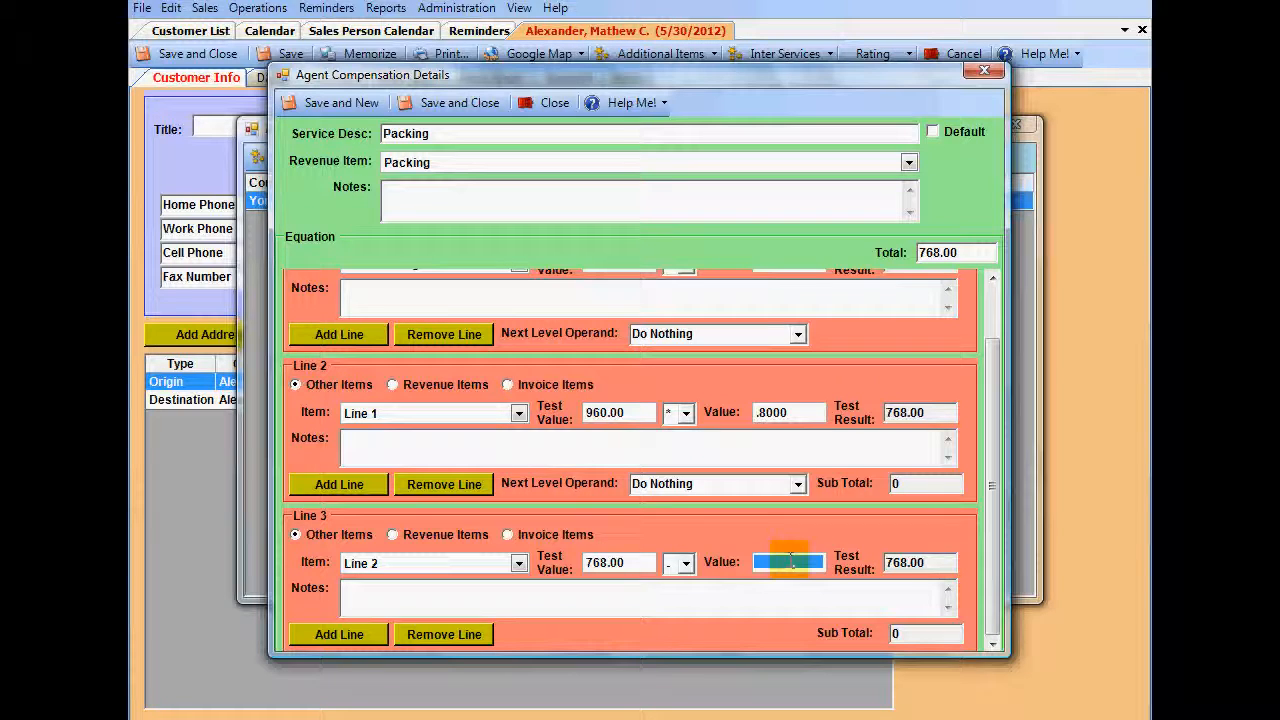
text(20)
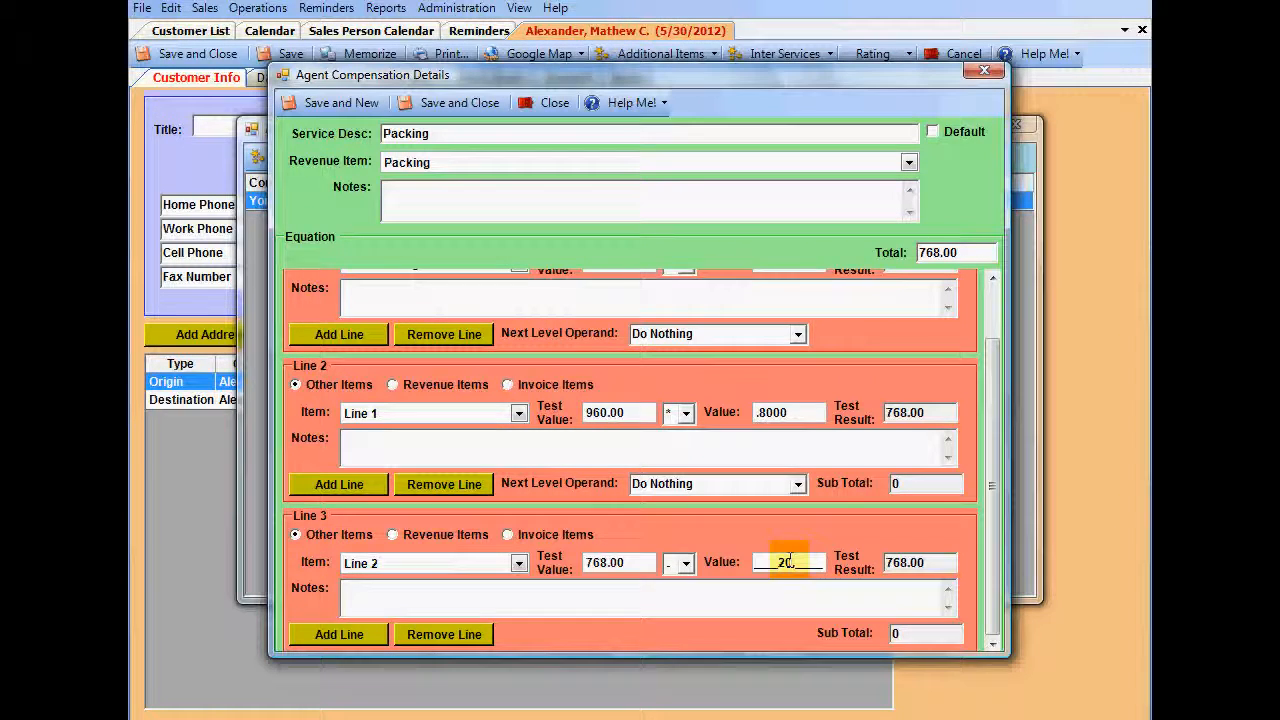
text(.00)
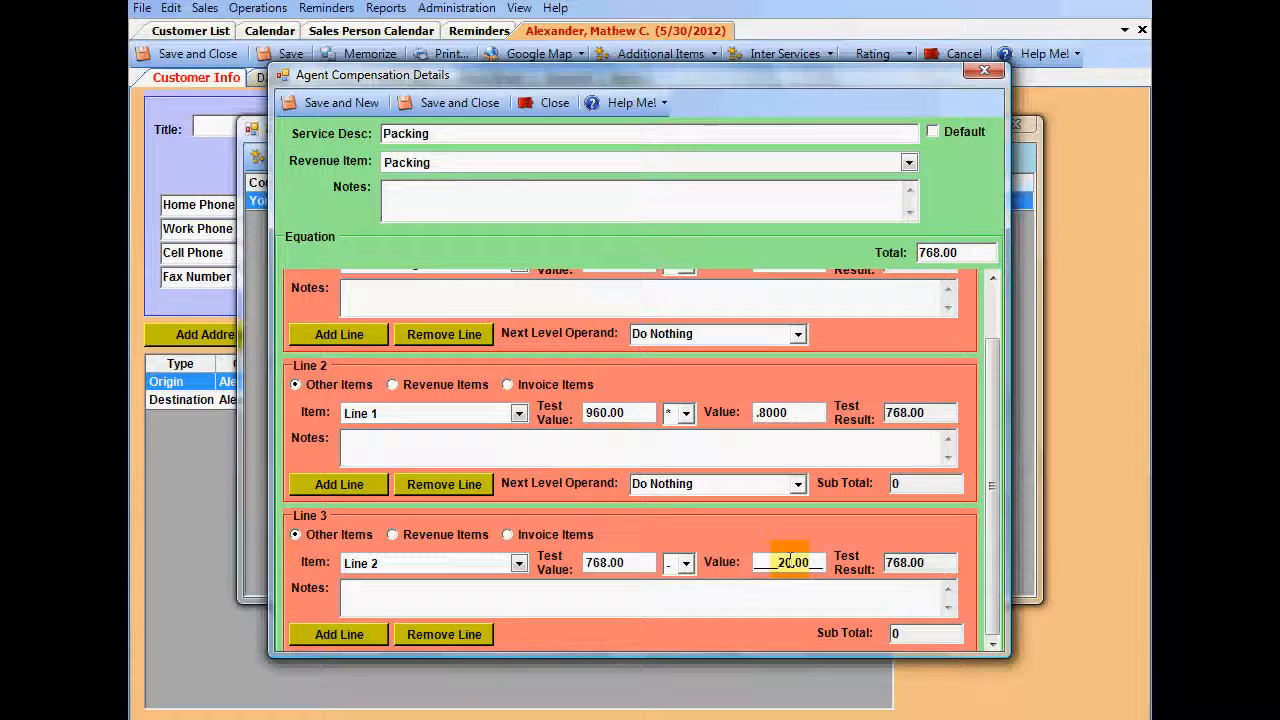
key(Tab)
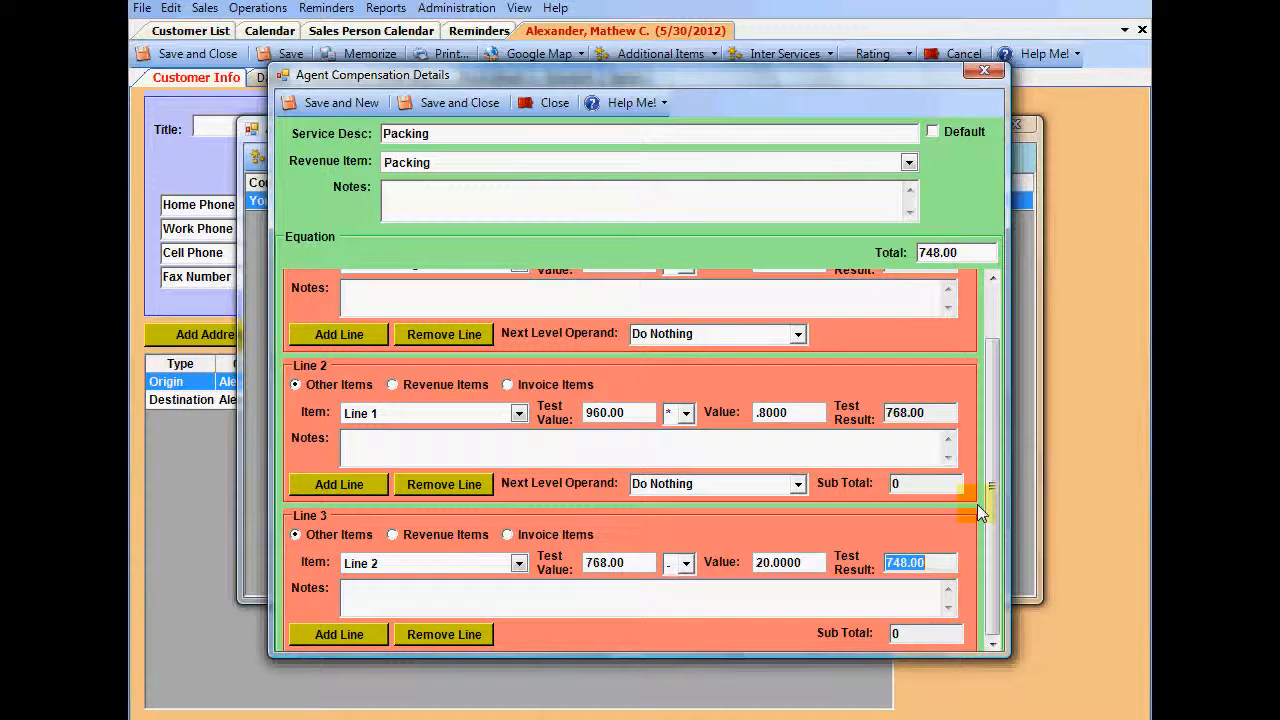
Step: Remove equation line 3 and save the Packing compensation detail
scroll(980, 510, up, 2)
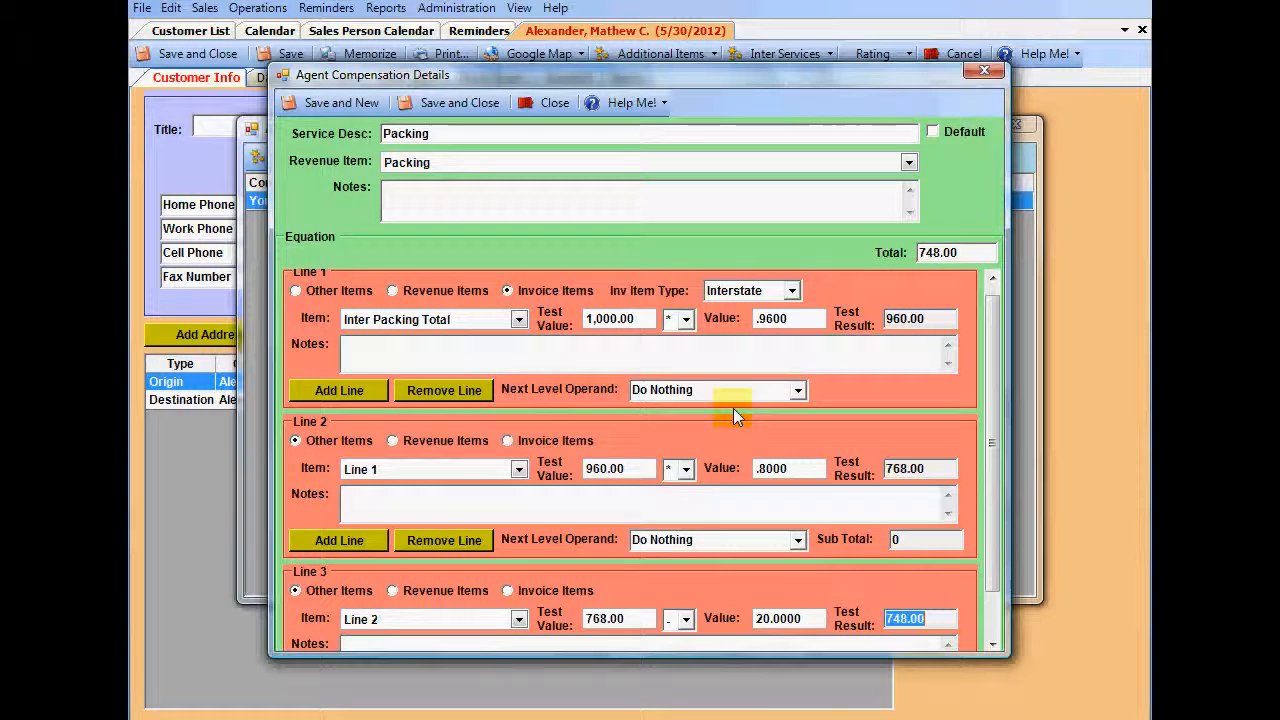
click(795, 391)
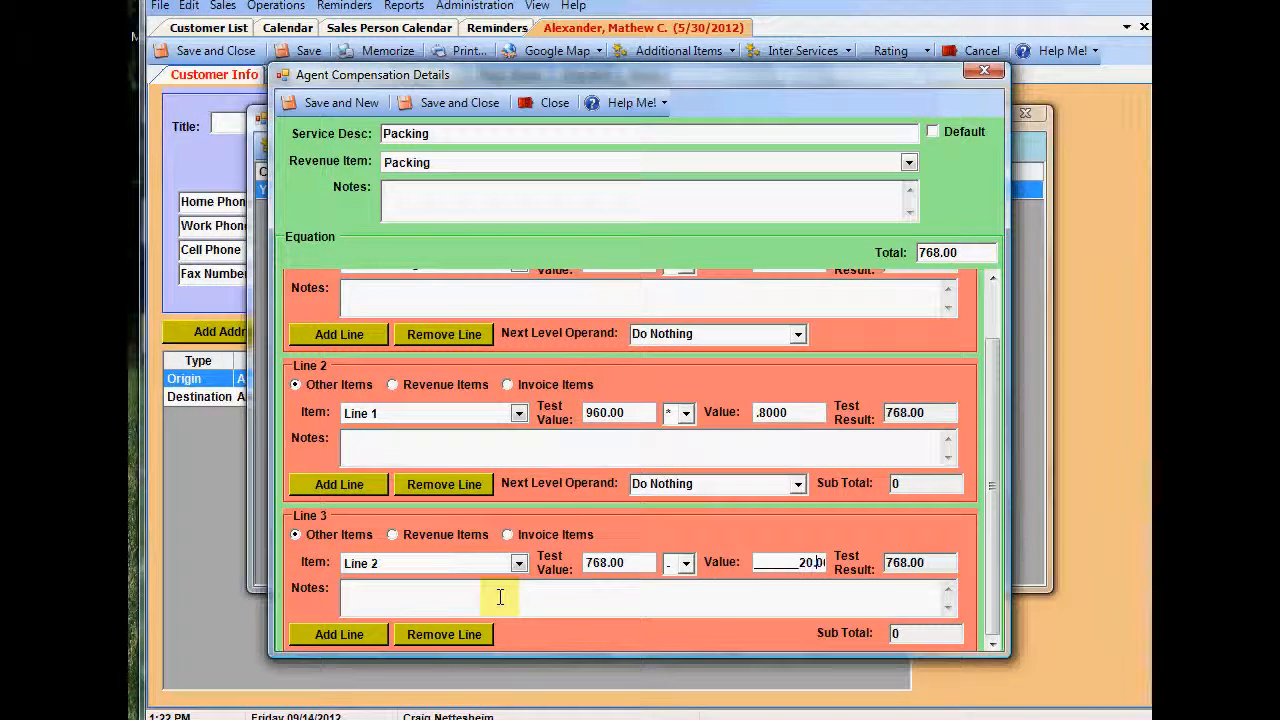
click(438, 638)
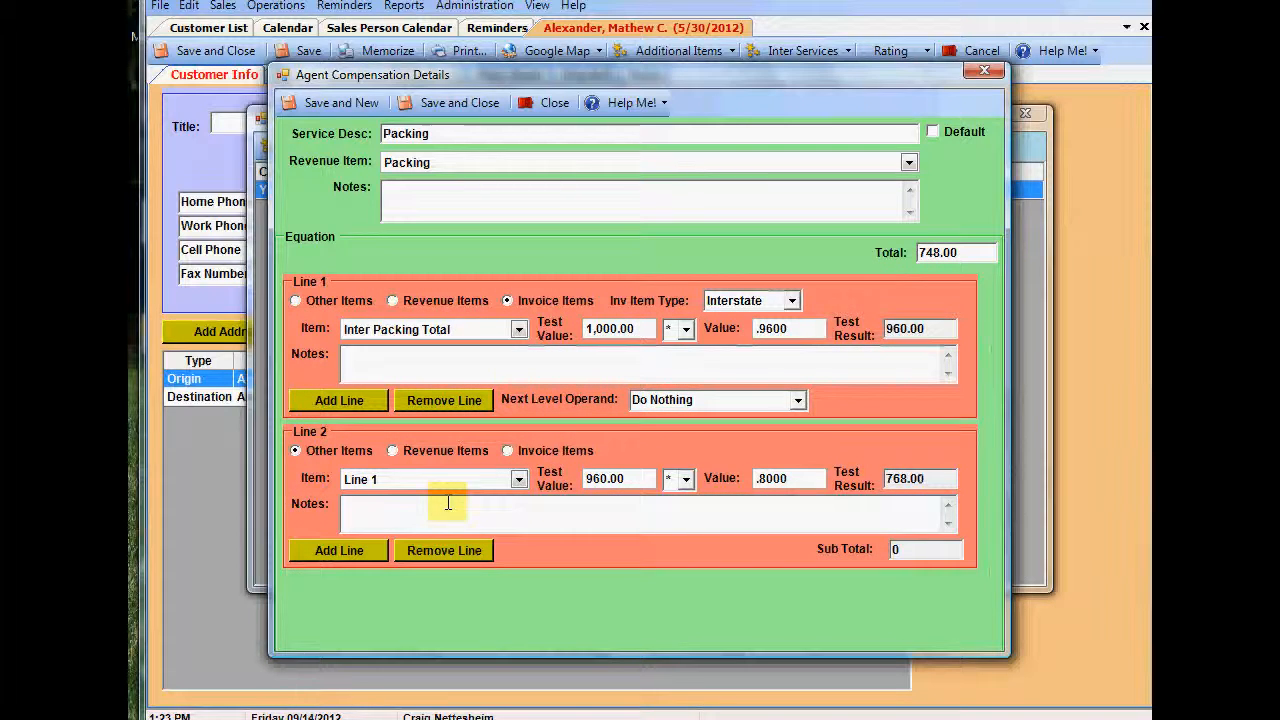
click(402, 198)
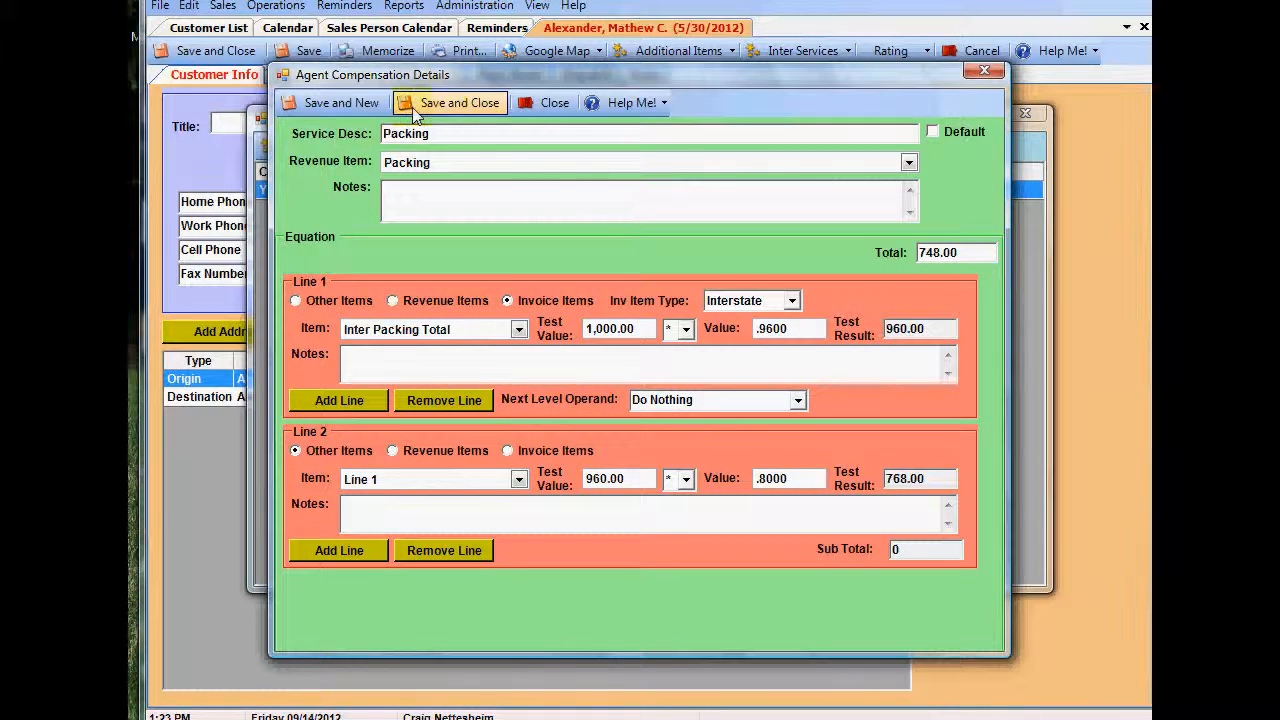
click(452, 104)
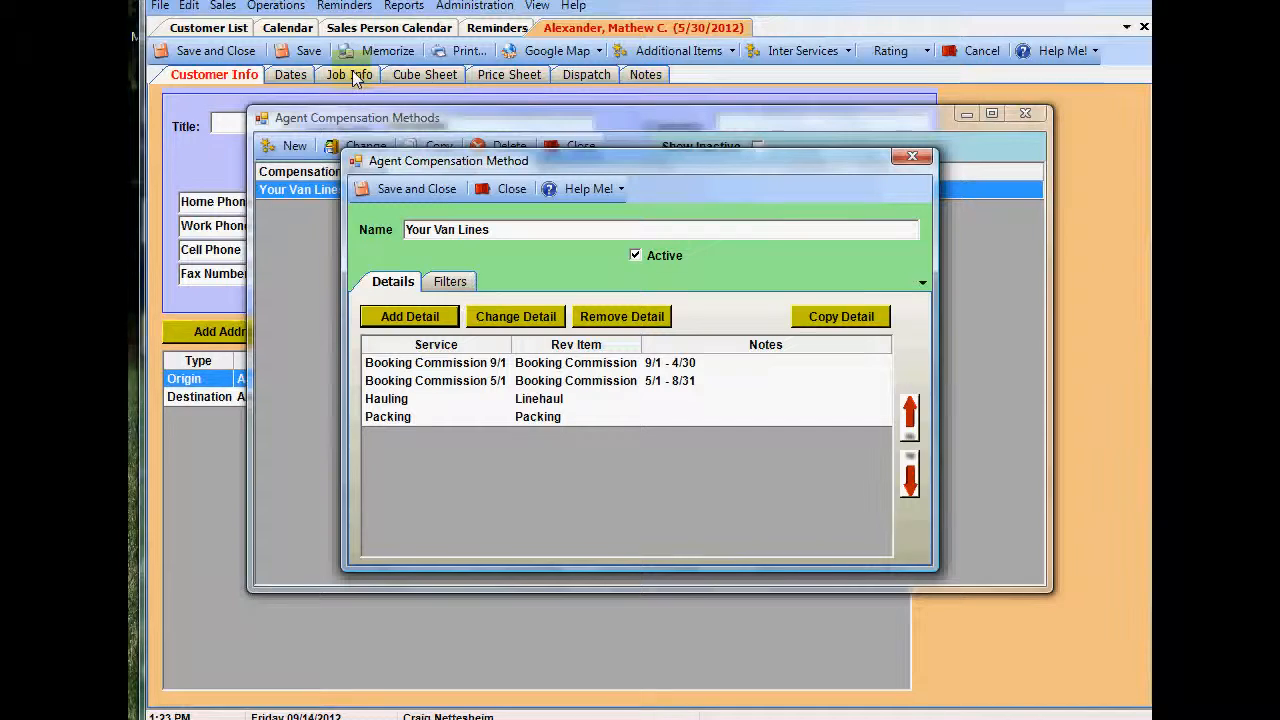
Step: Move the Packing detail up one row and back down, and open a copy of it without saving
click(395, 424)
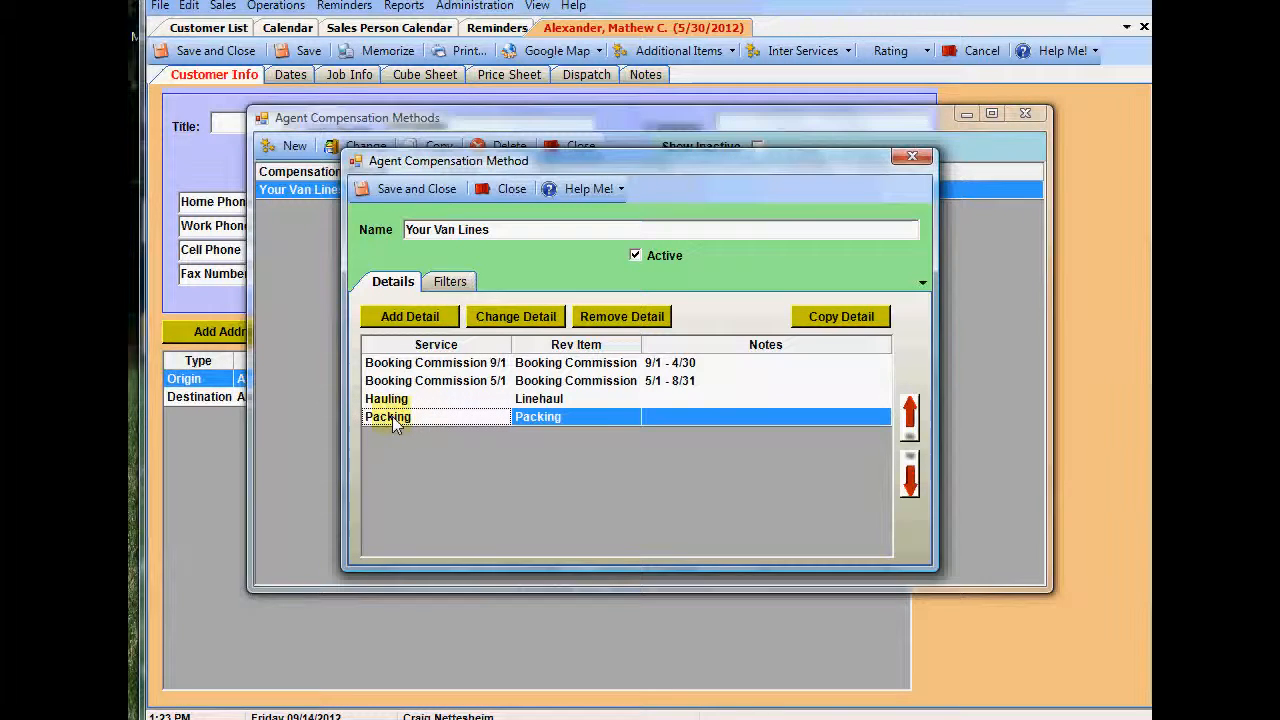
click(910, 412)
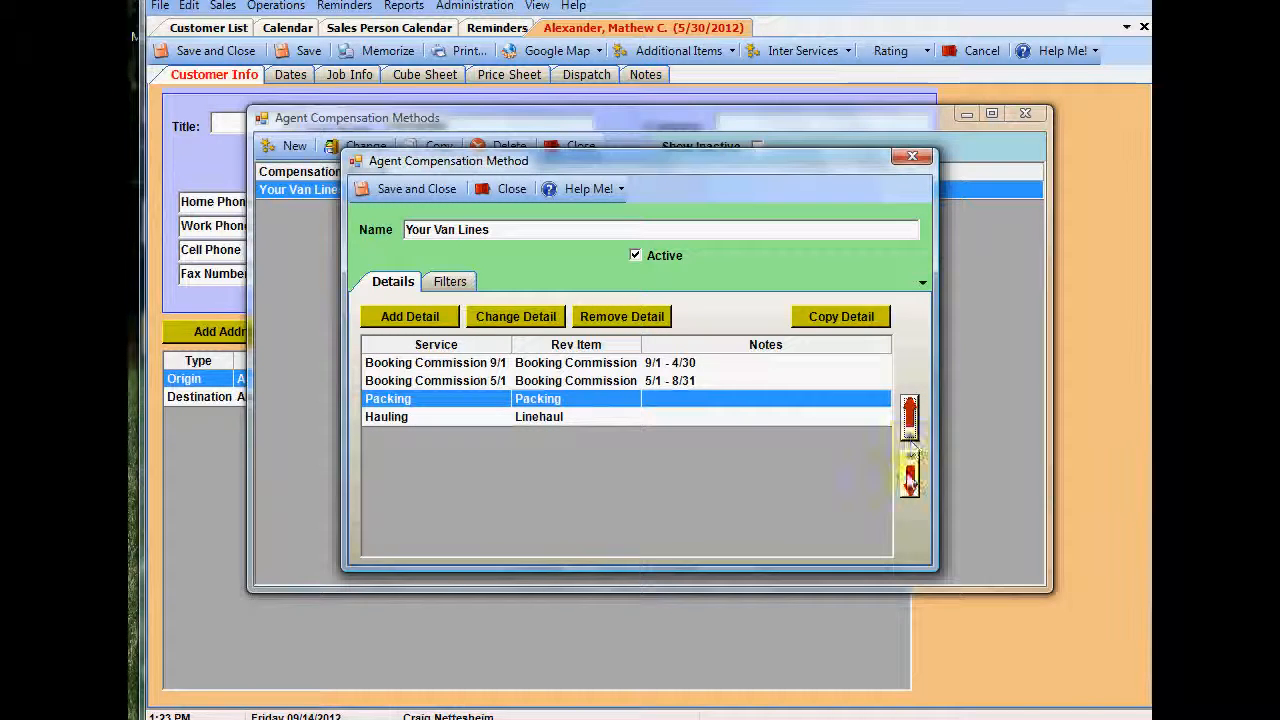
click(910, 478)
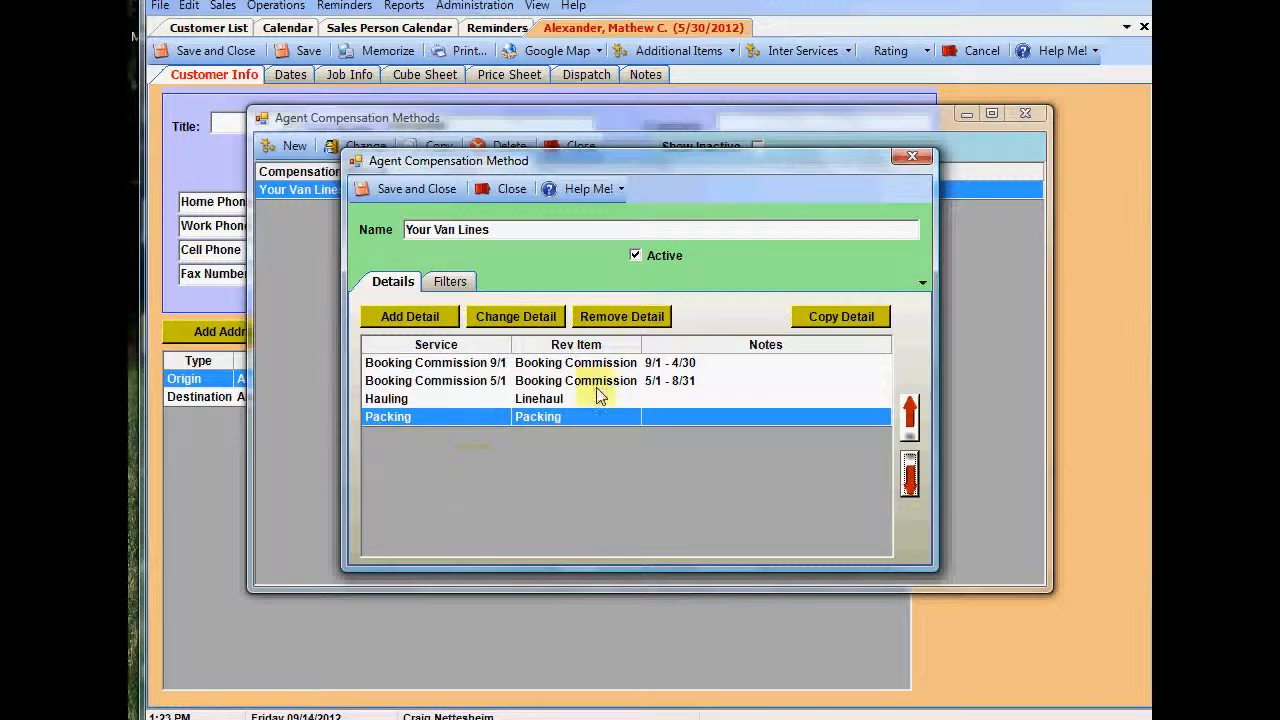
click(827, 317)
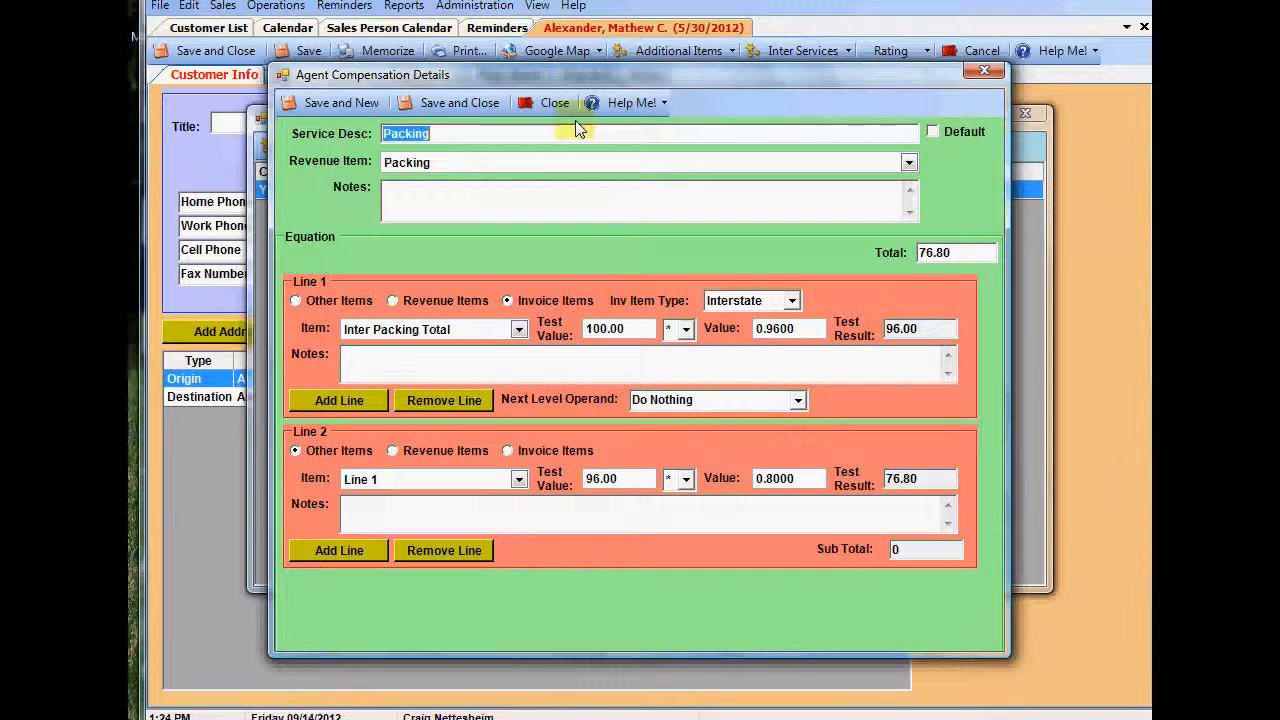
click(548, 102)
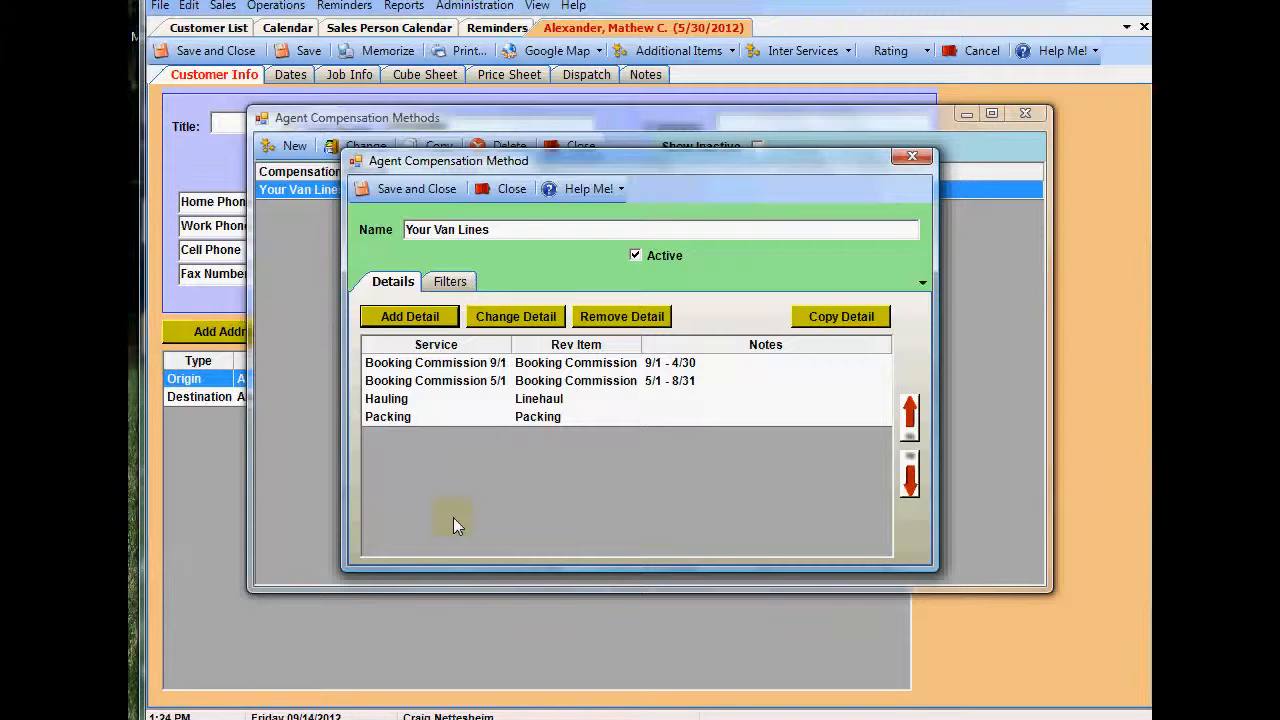
Step: Filter the Your Van Lines method to the Interstate job type, save it and close the list of compensation methods
click(451, 283)
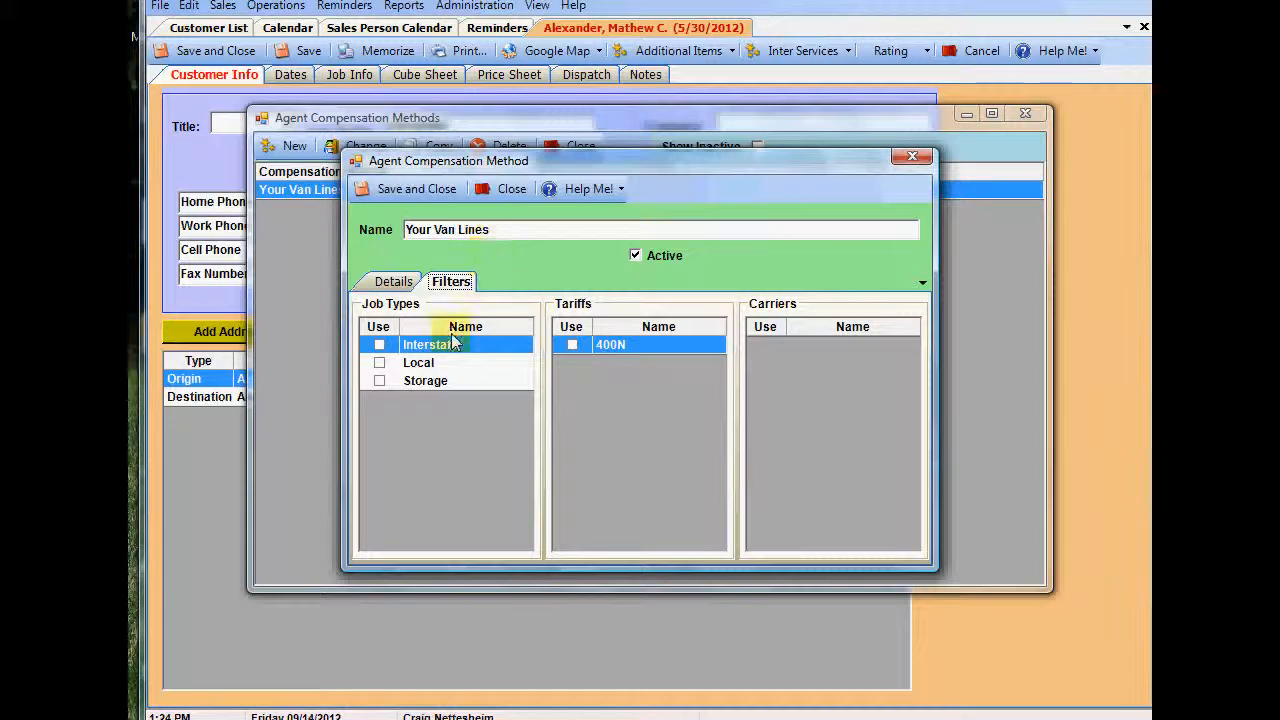
click(380, 344)
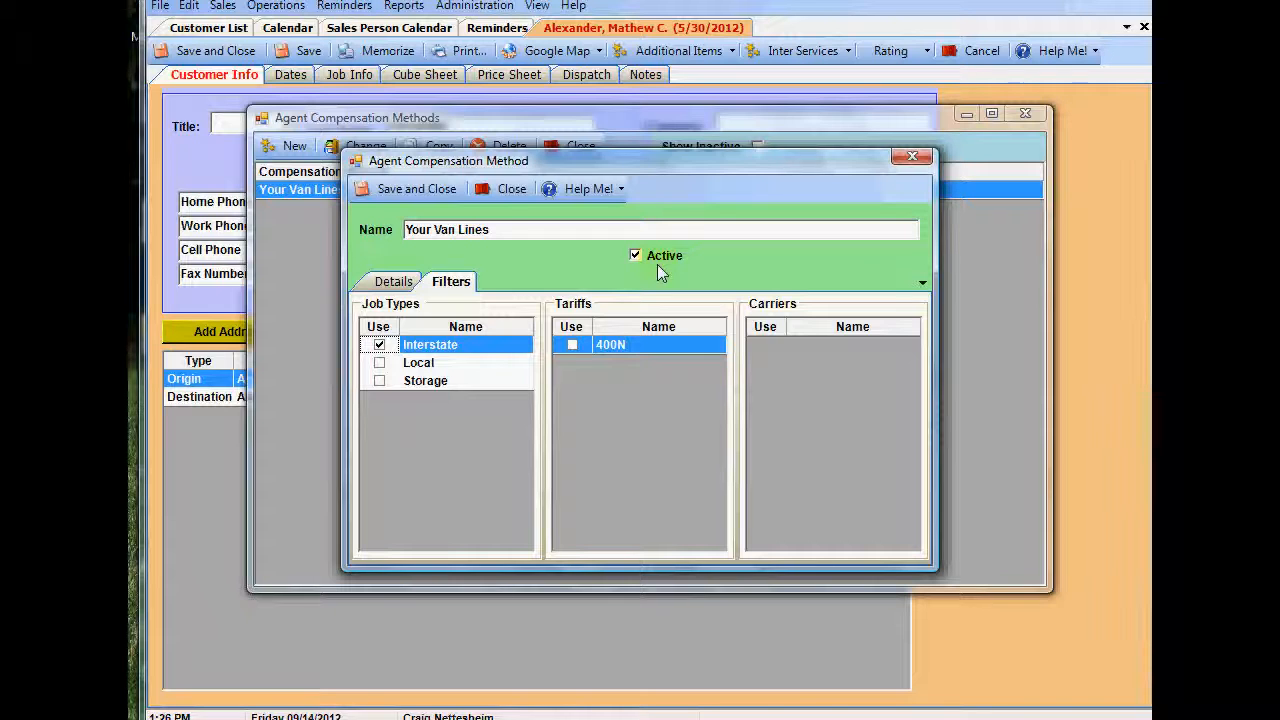
click(409, 193)
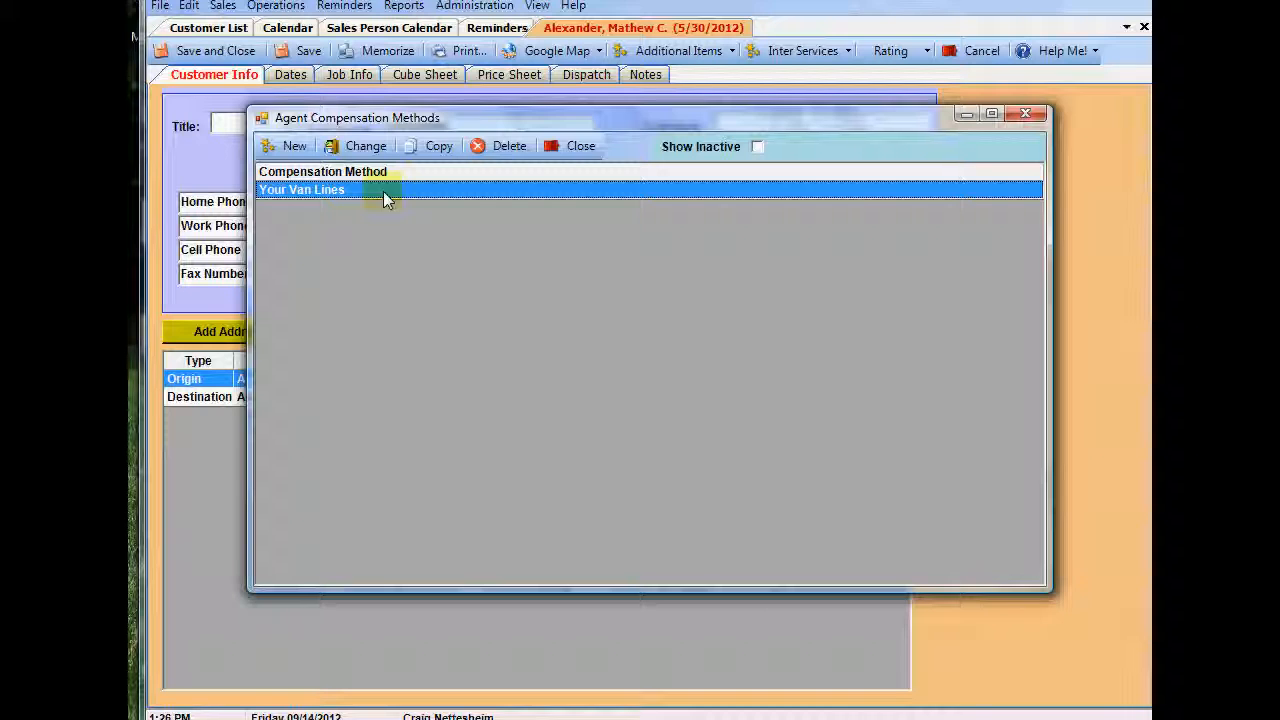
click(570, 146)
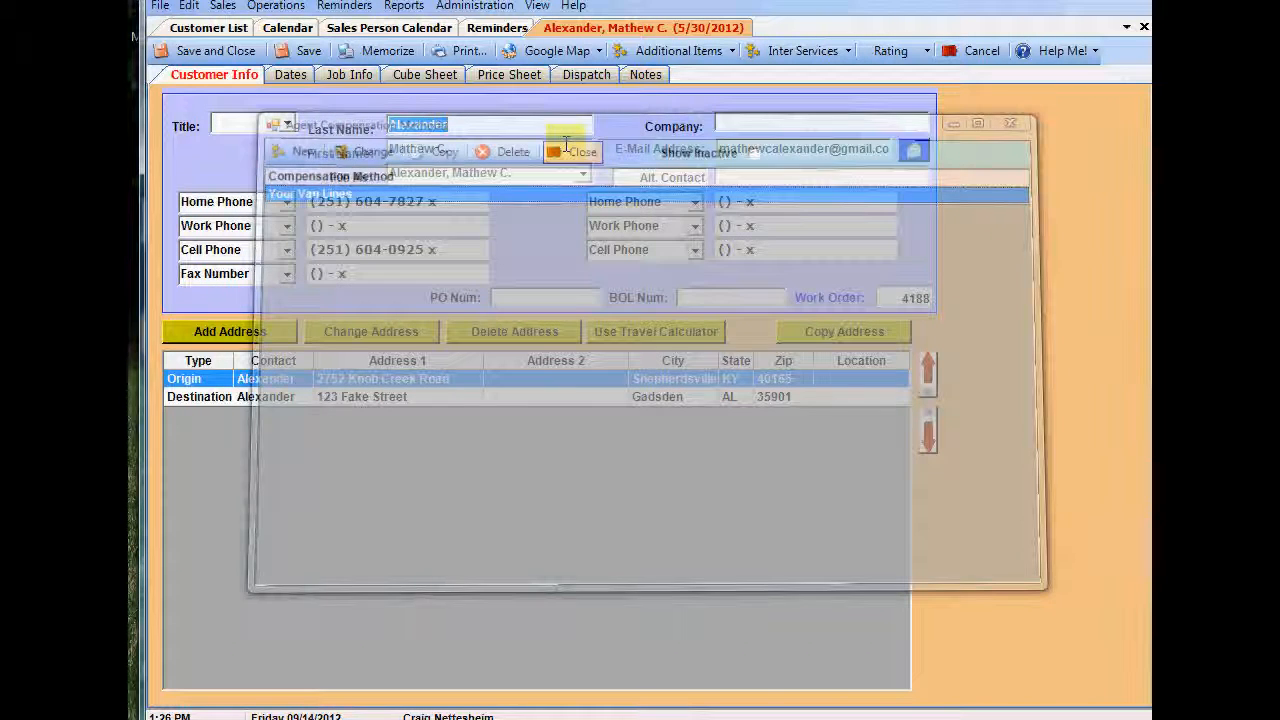
Step: Open the invoice for 05/30/12 to 06/04/12 from the customer's Payments and Invoices
click(663, 56)
mouse_move(720, 365)
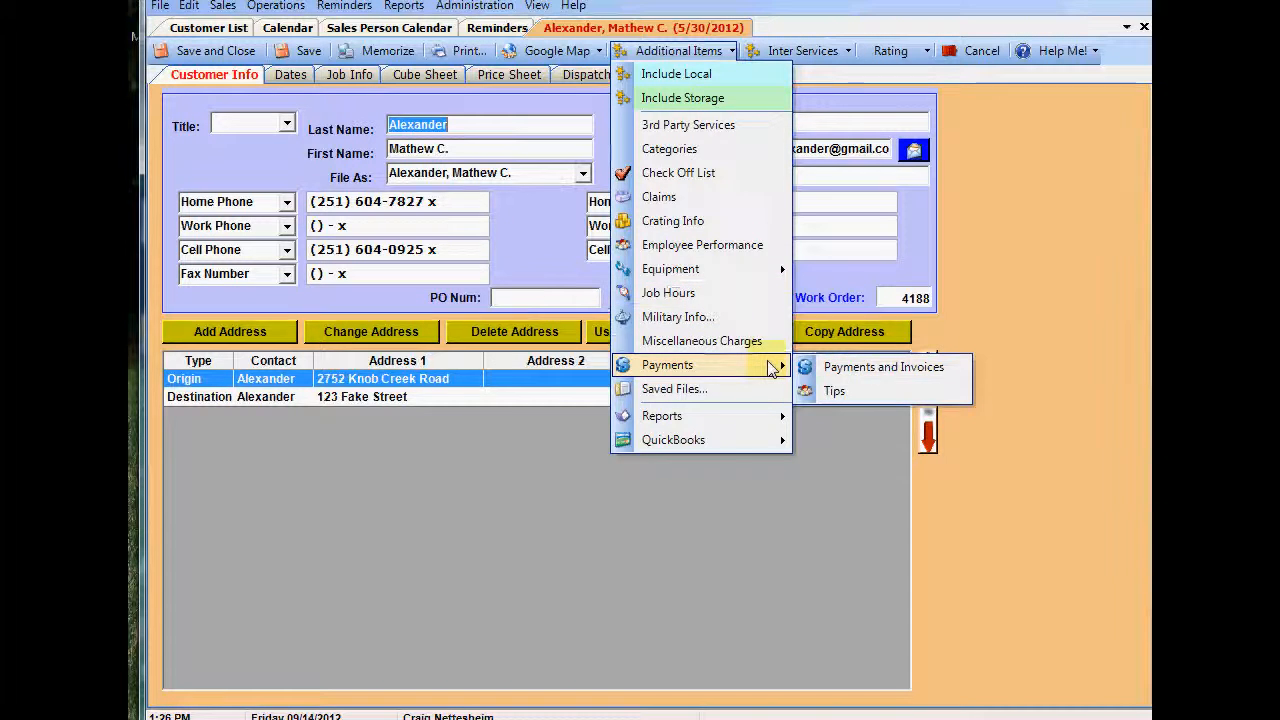
click(843, 367)
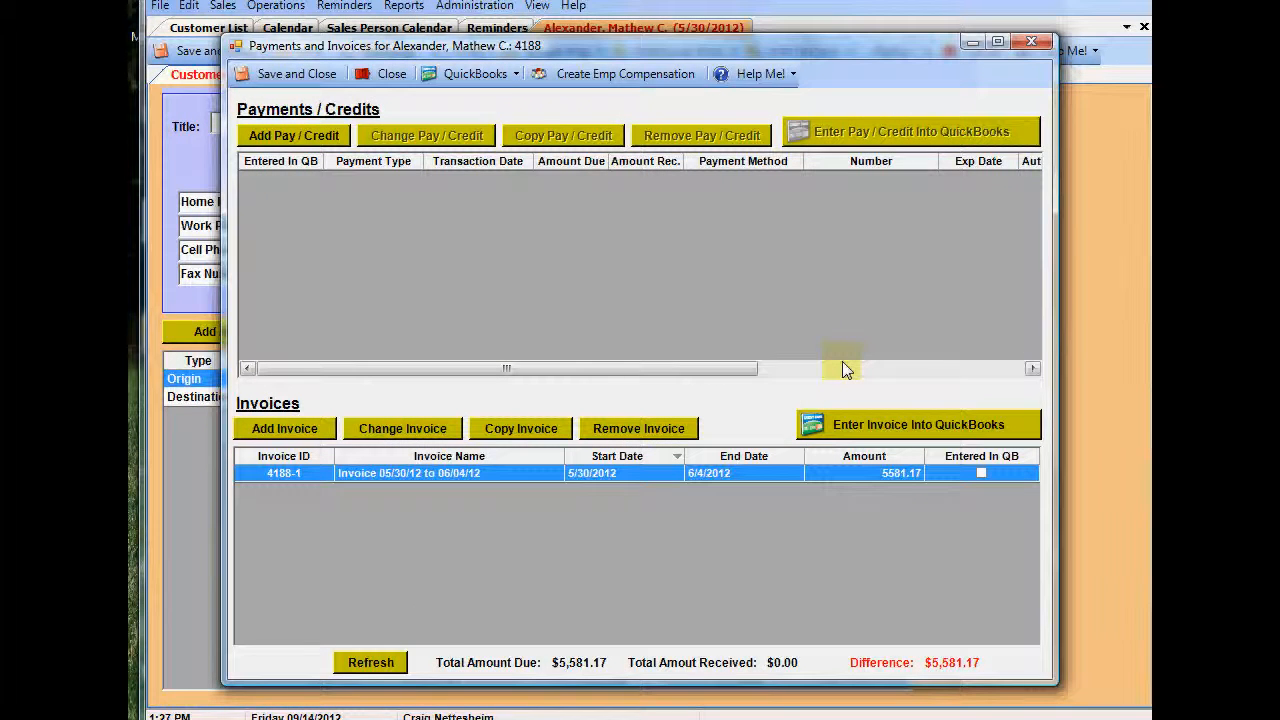
double_click(380, 477)
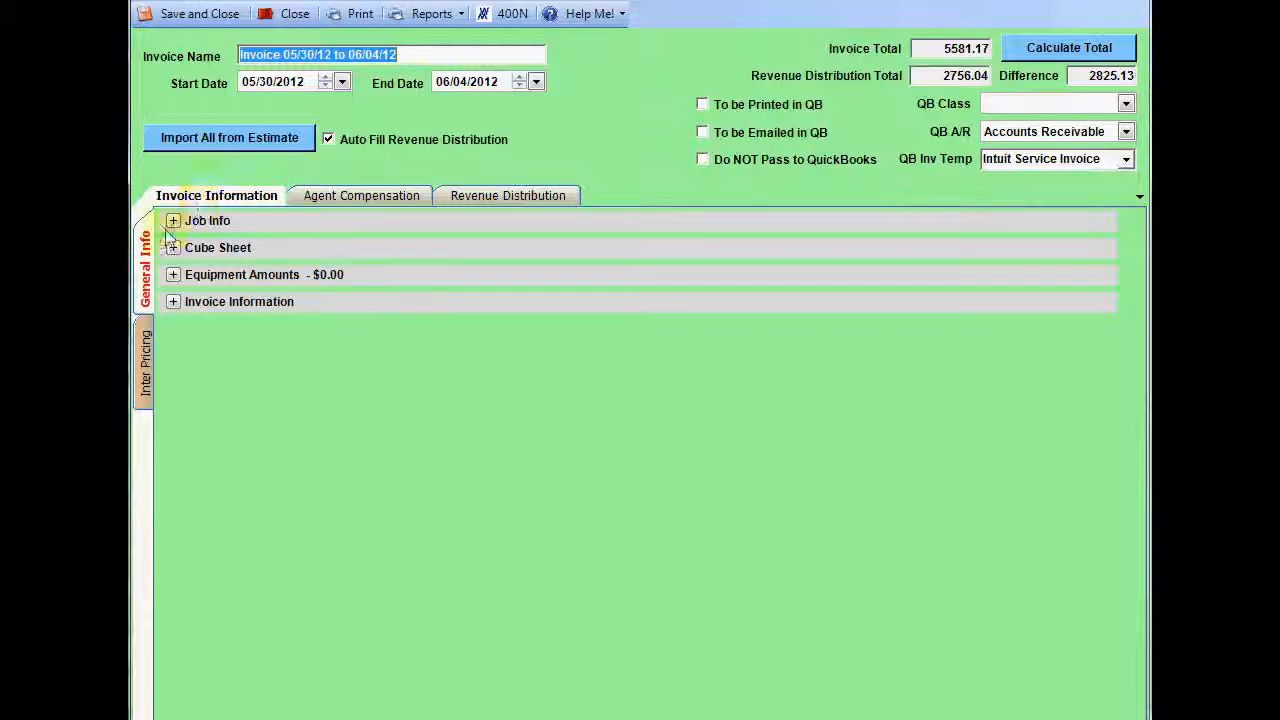
Step: Examine the transportation charges in the invoice's interstate pricing
click(145, 352)
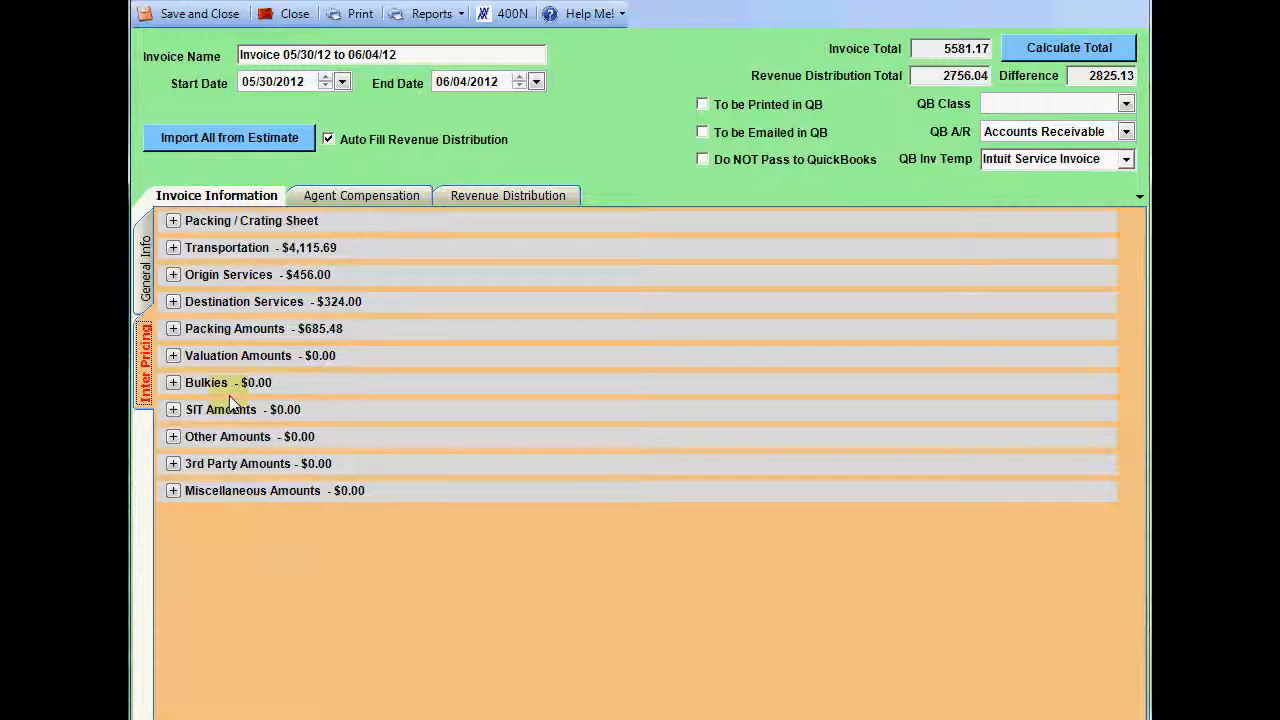
click(172, 247)
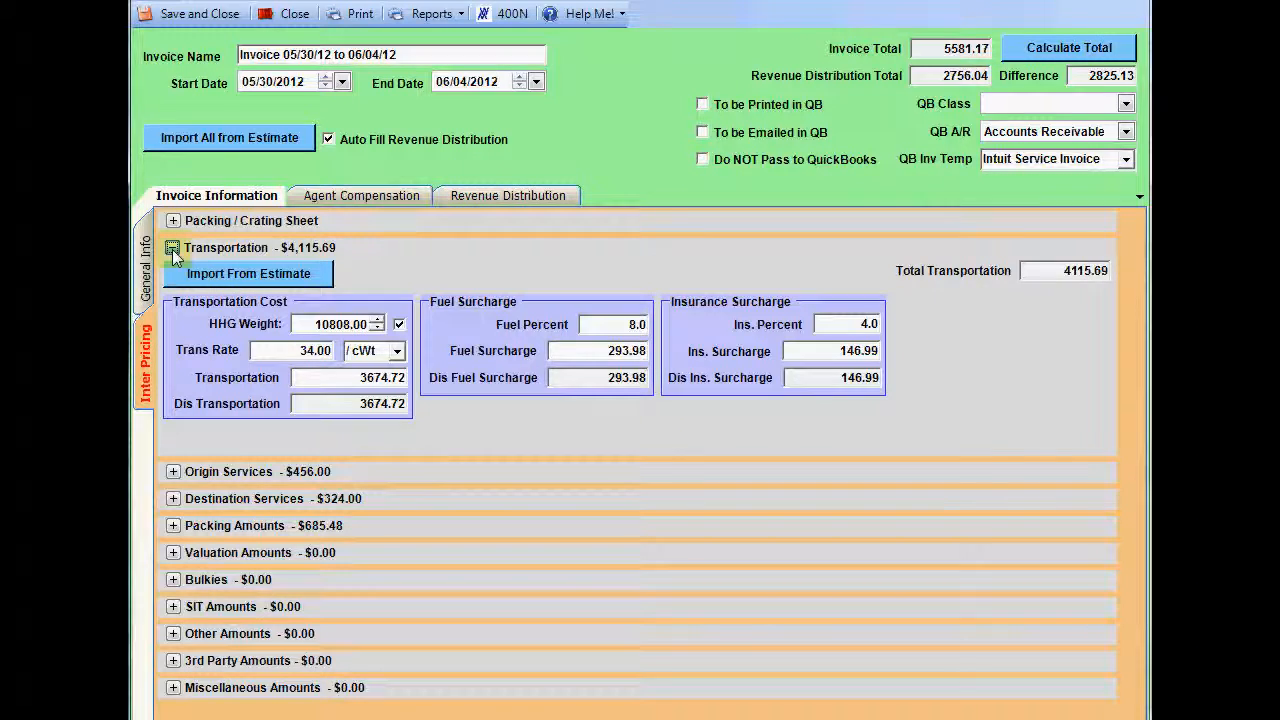
click(172, 248)
Step: Open the Packing detail in the invoice's agent compensation, review its equation and save and close it without marking it for use
click(359, 196)
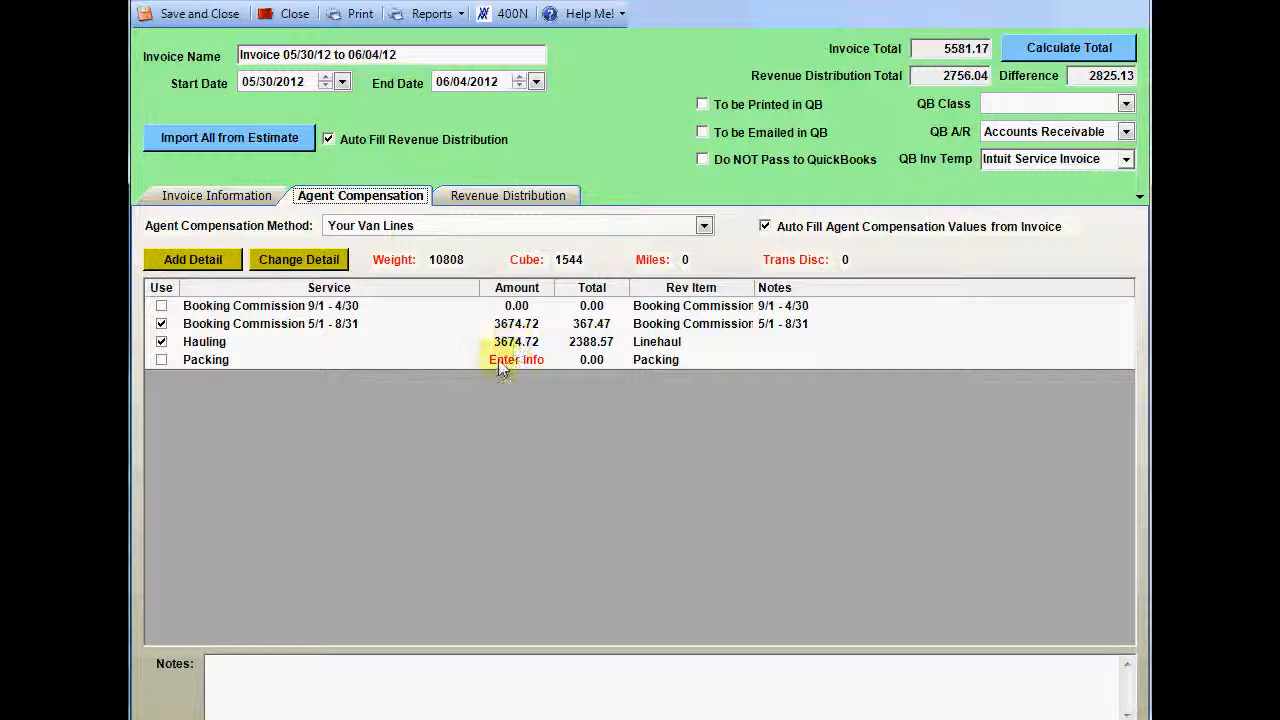
click(459, 364)
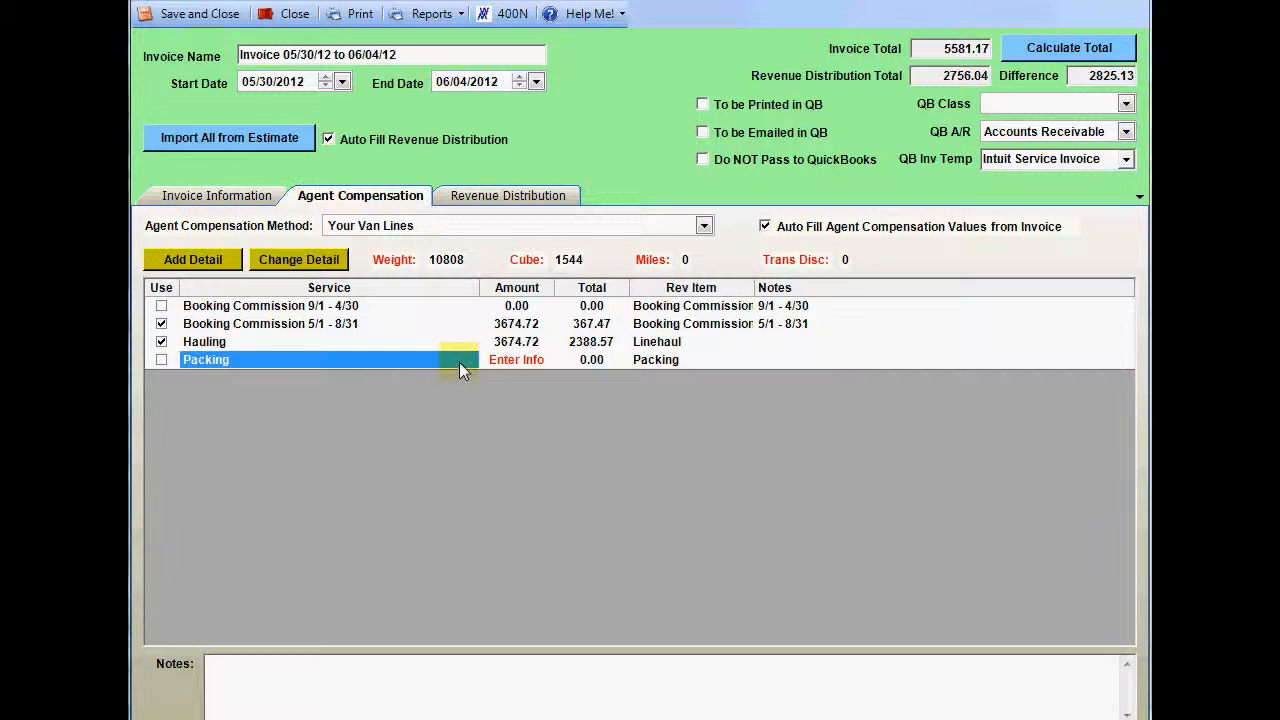
click(459, 362)
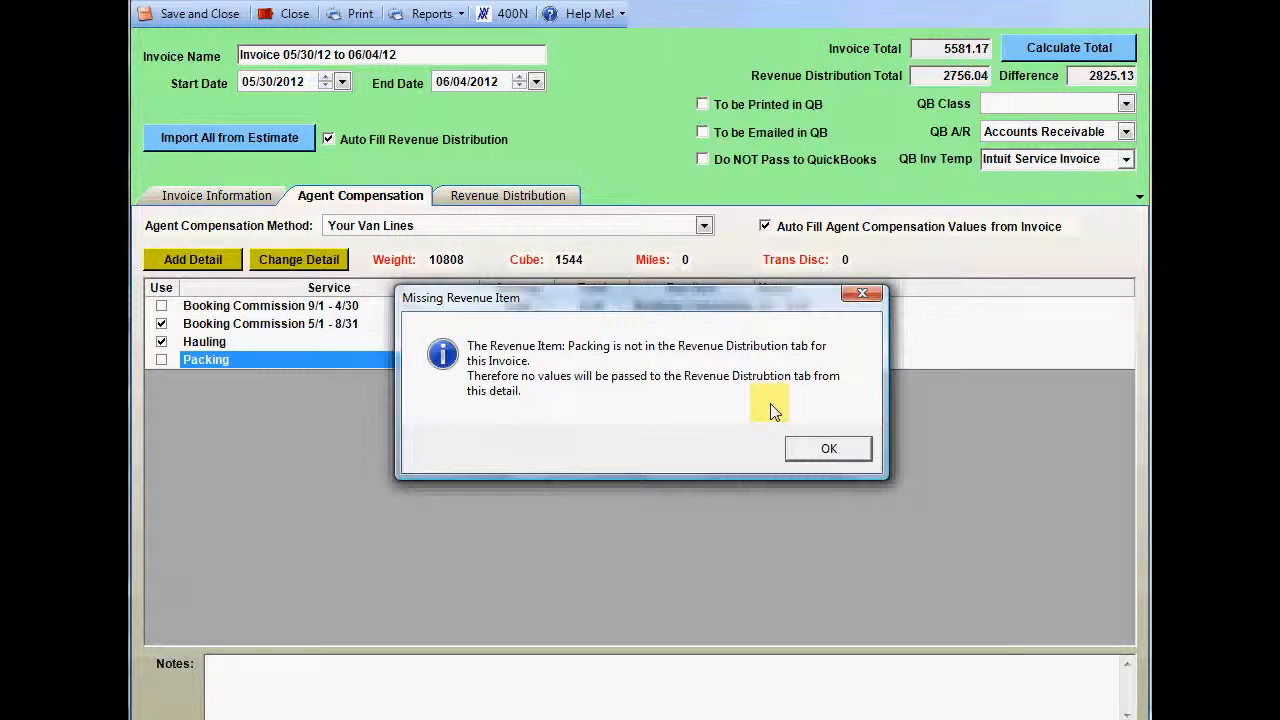
click(804, 445)
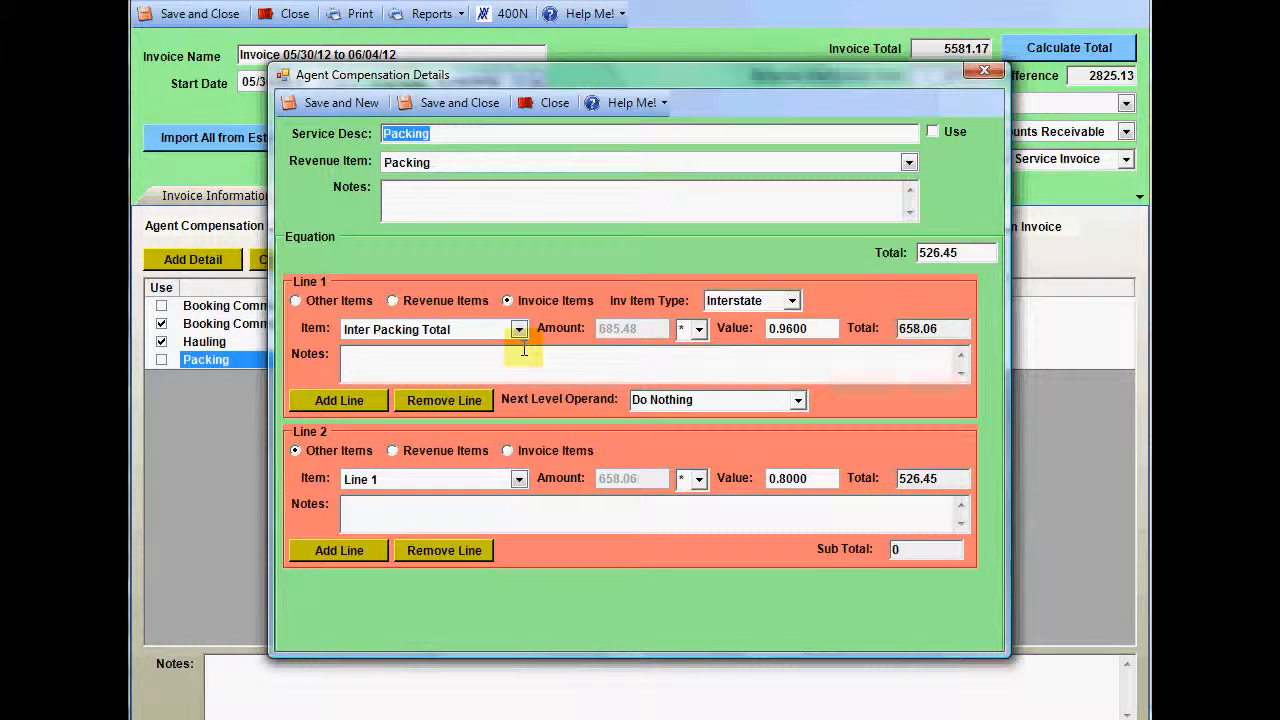
click(433, 116)
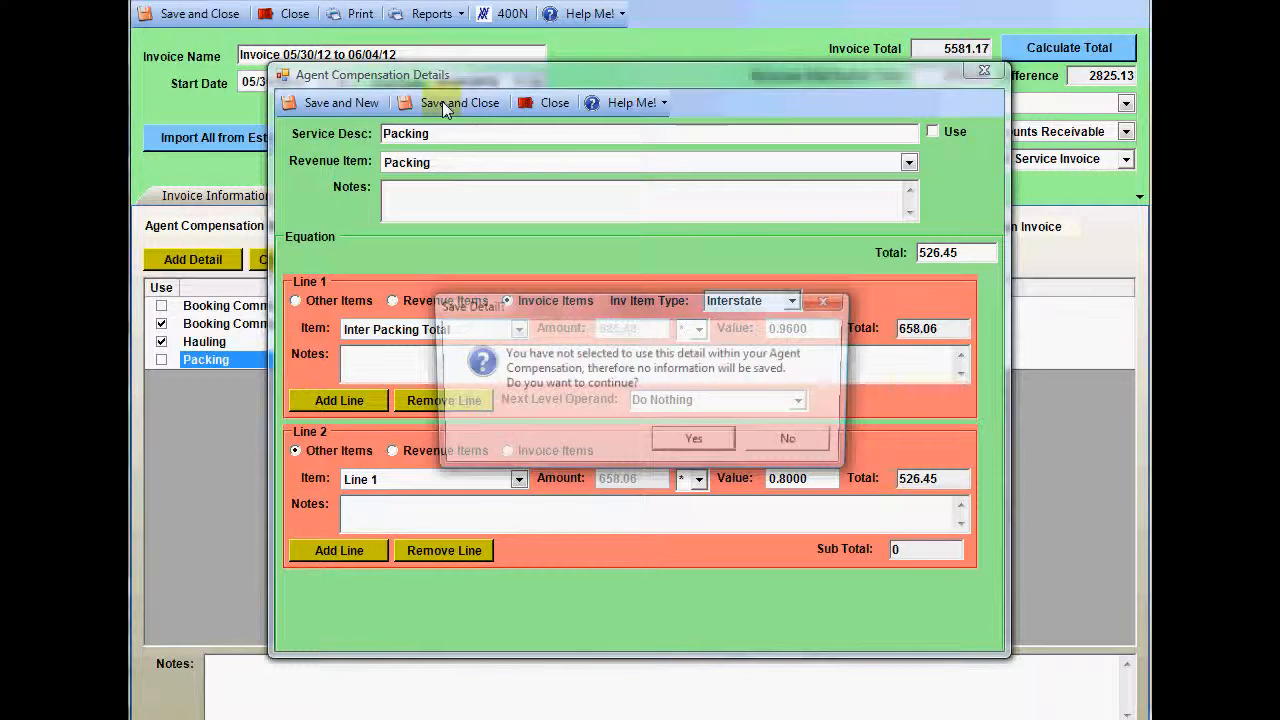
click(684, 431)
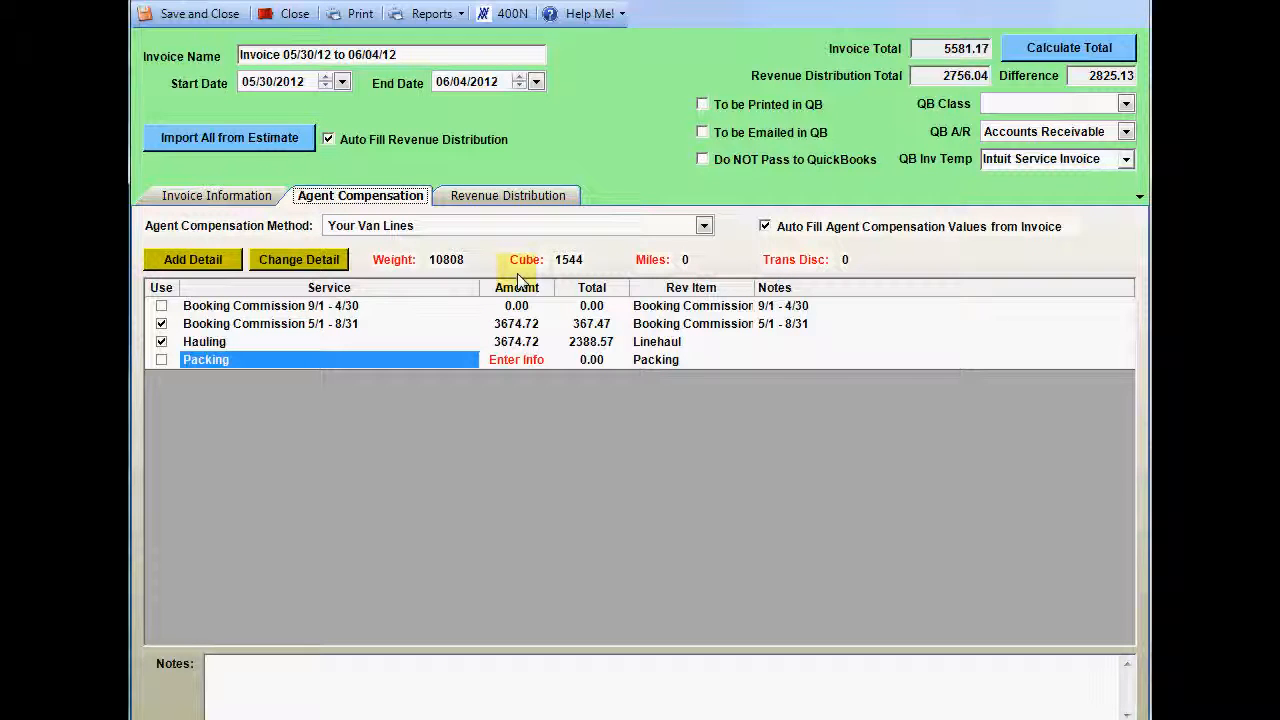
Step: Reopen the Packing detail to review its revenue item, close it and check the items in the invoice's revenue distribution
double_click(336, 361)
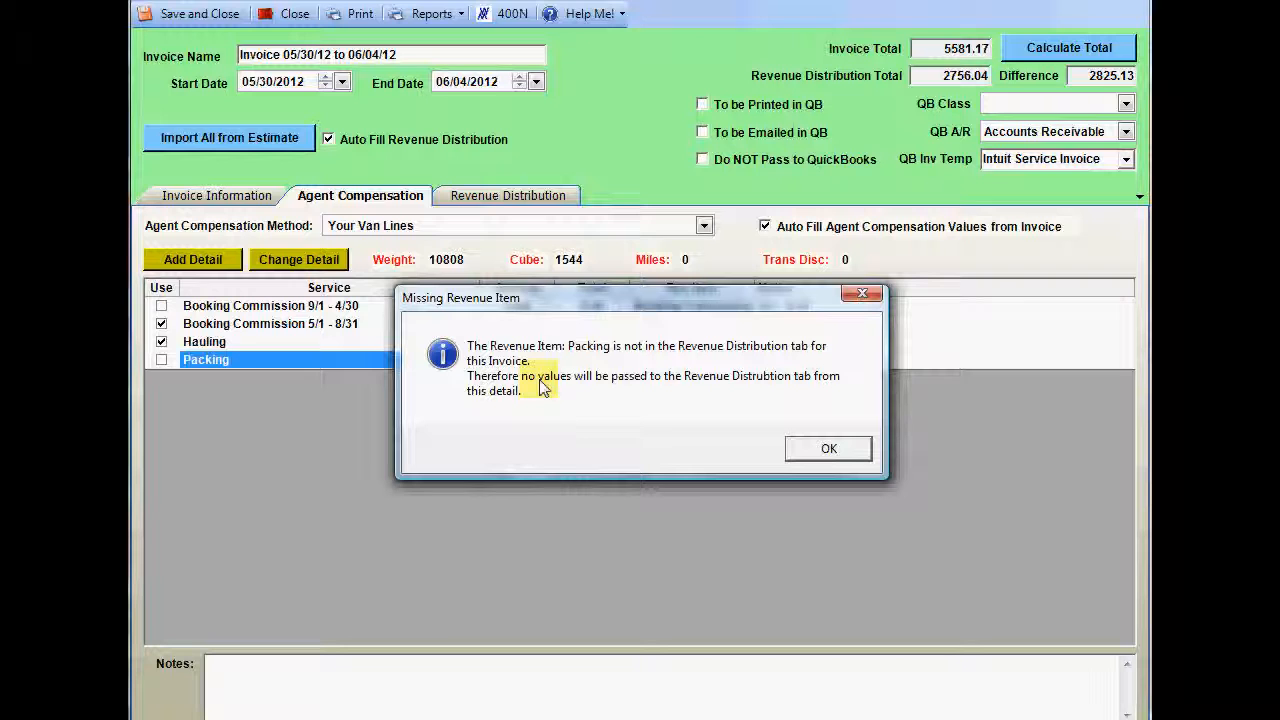
click(812, 449)
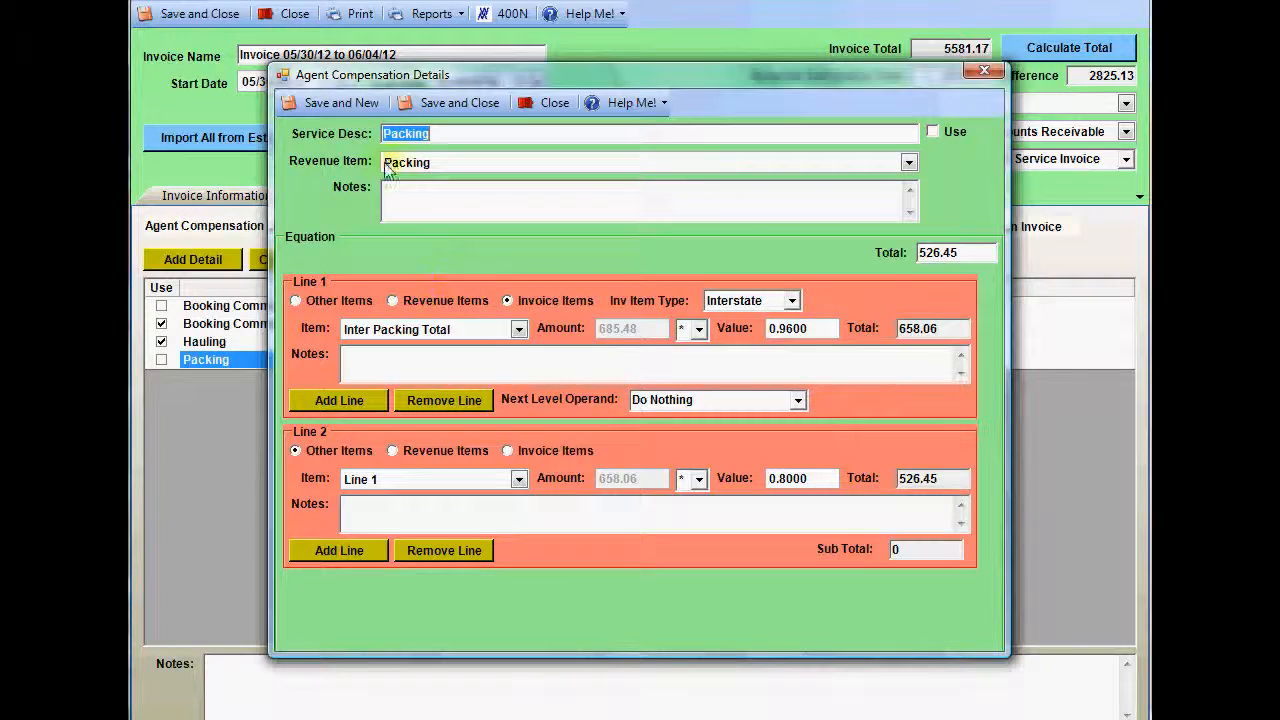
click(550, 102)
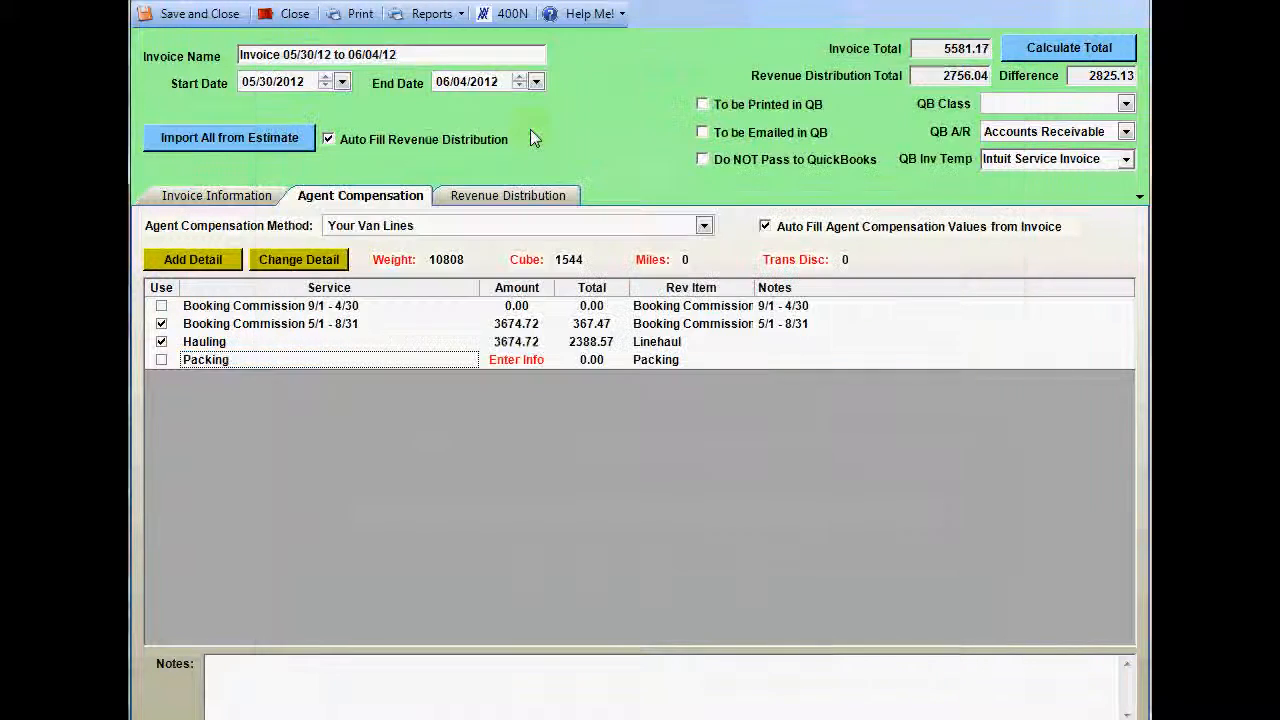
click(488, 197)
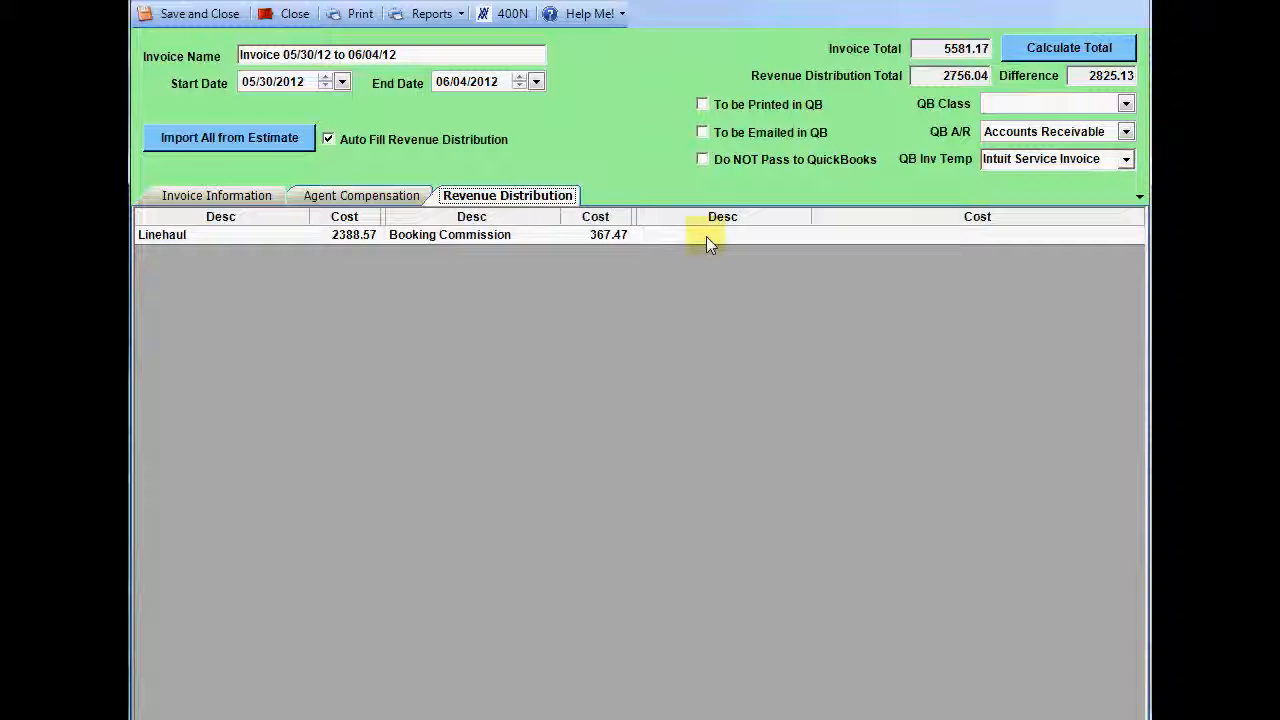
Step: Turn off the automatic filling of agent compensation values from the invoice
click(358, 196)
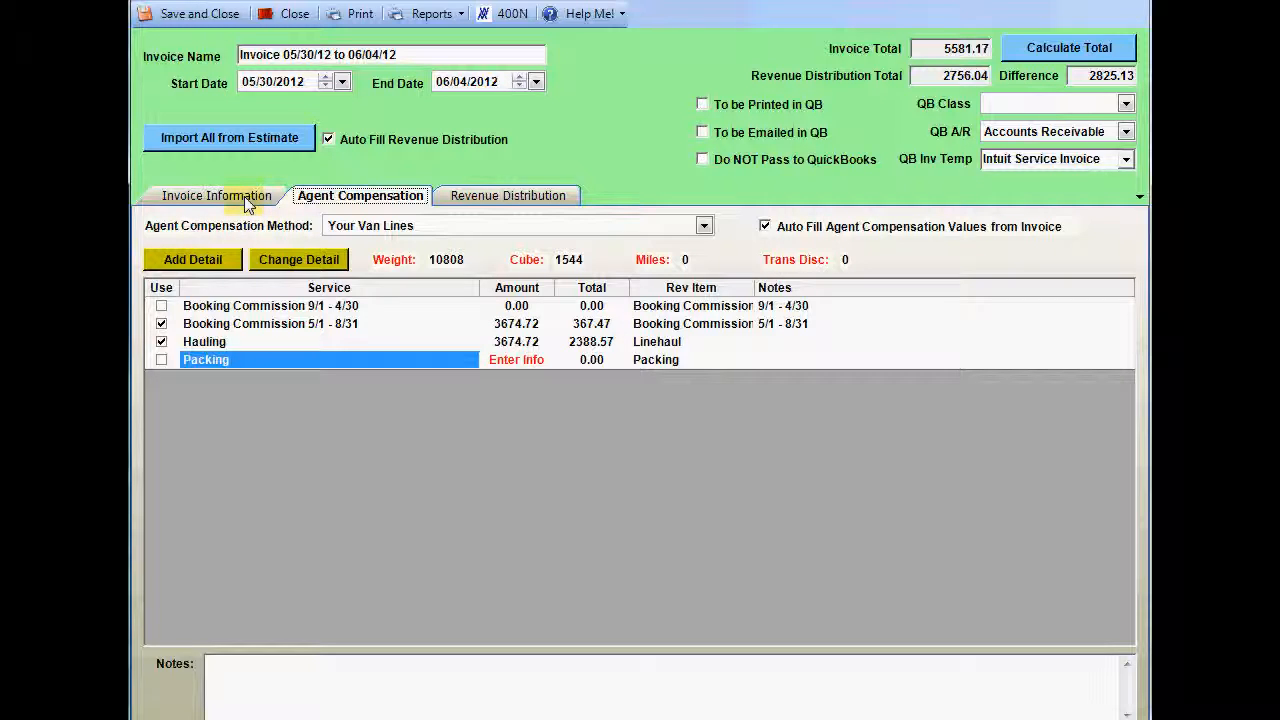
click(512, 324)
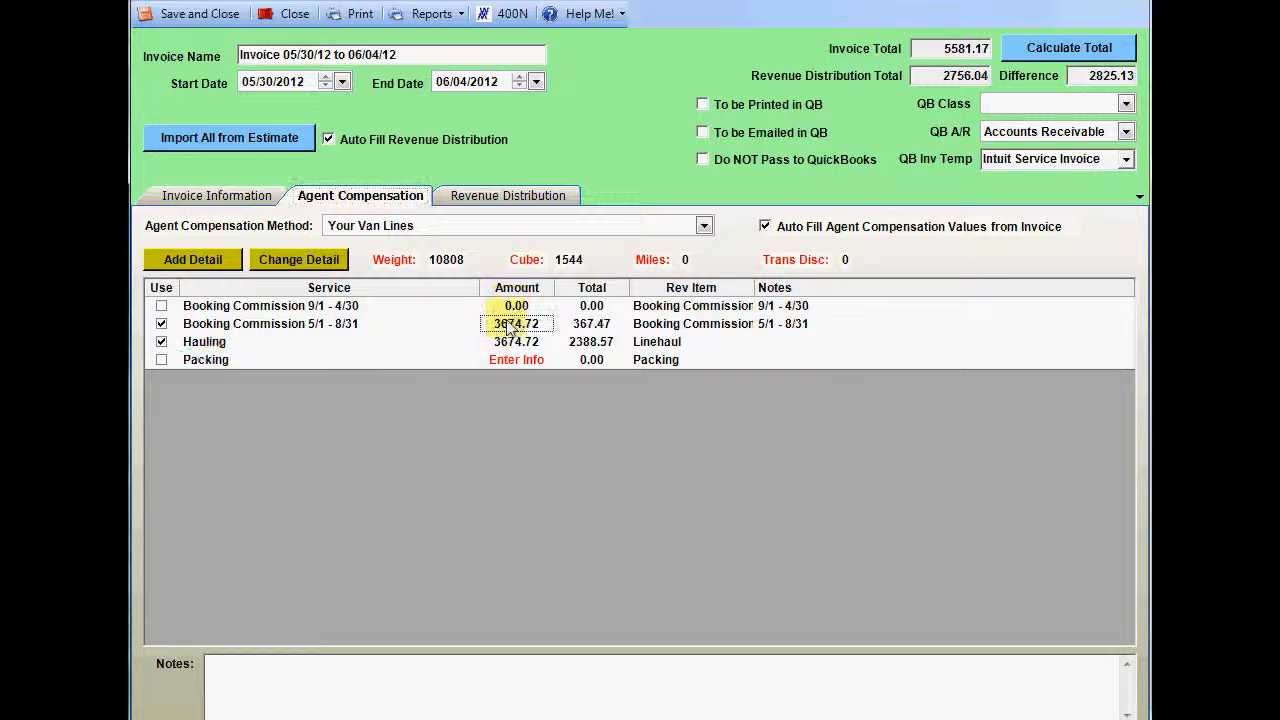
click(510, 324)
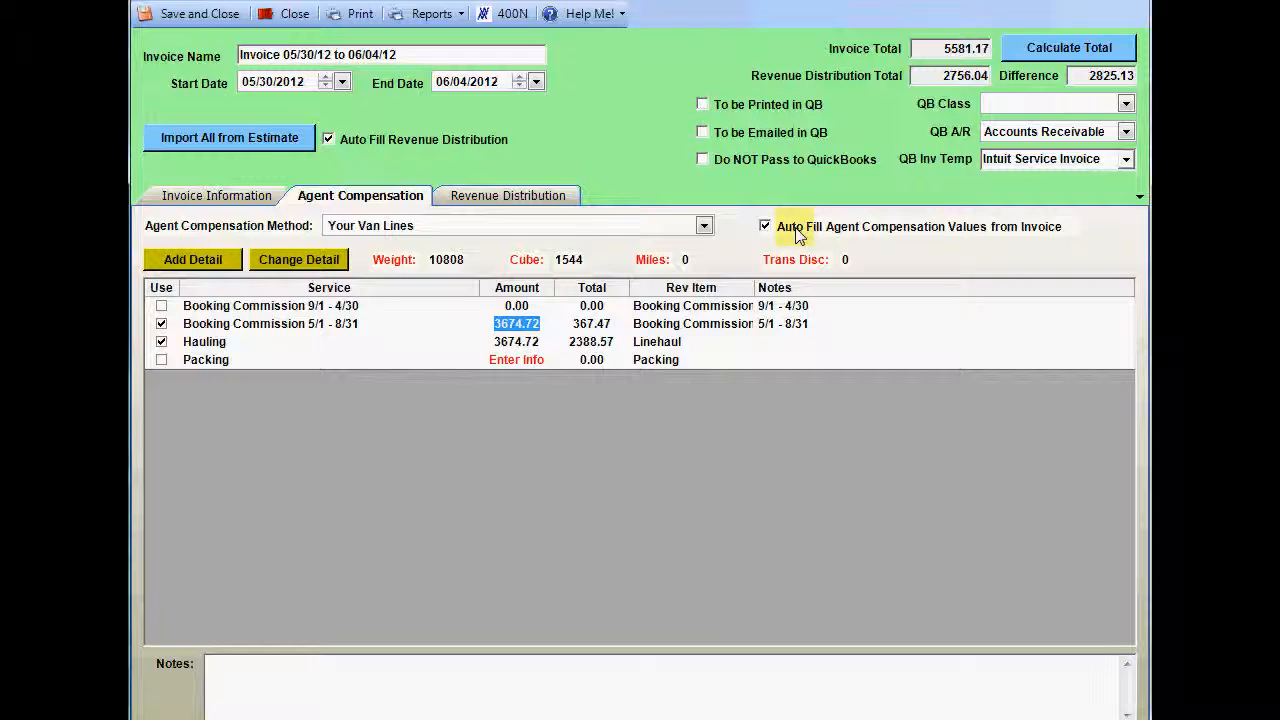
click(765, 226)
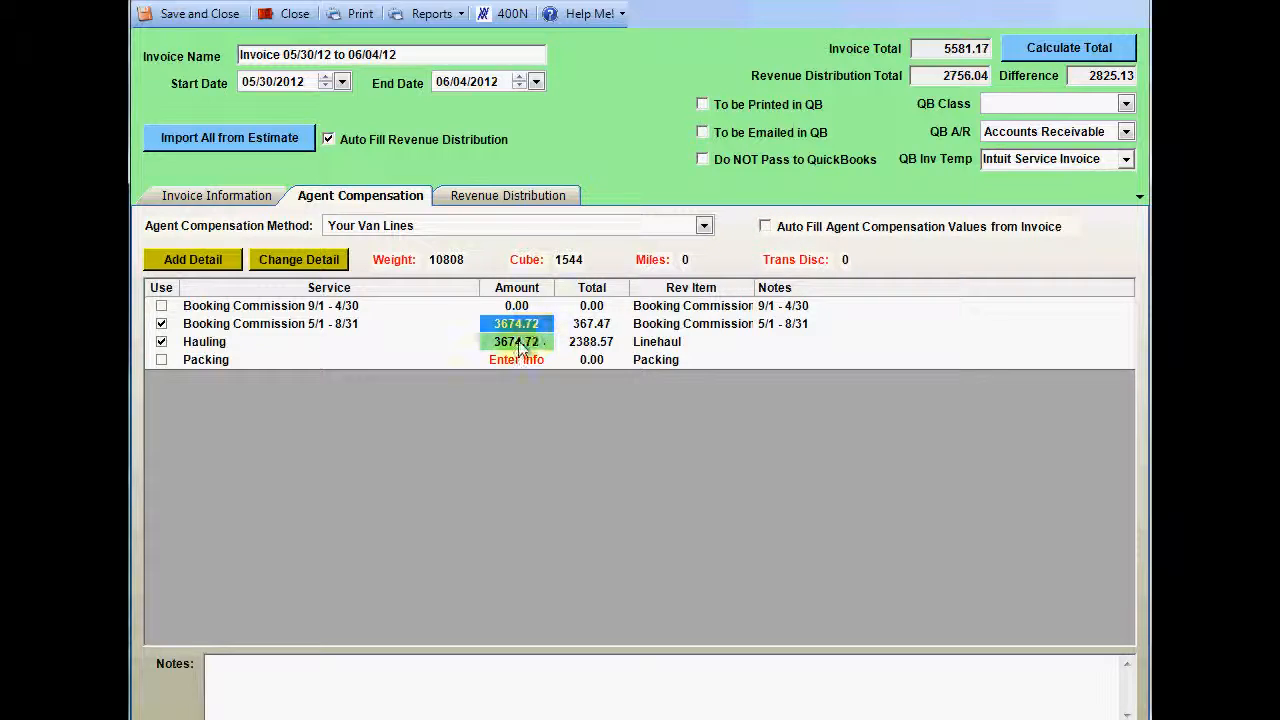
Step: Review the Line 1 value of the Booking Commission 5/1 - 8/31 detail, save and close it, and recalculate the invoice total
double_click(383, 325)
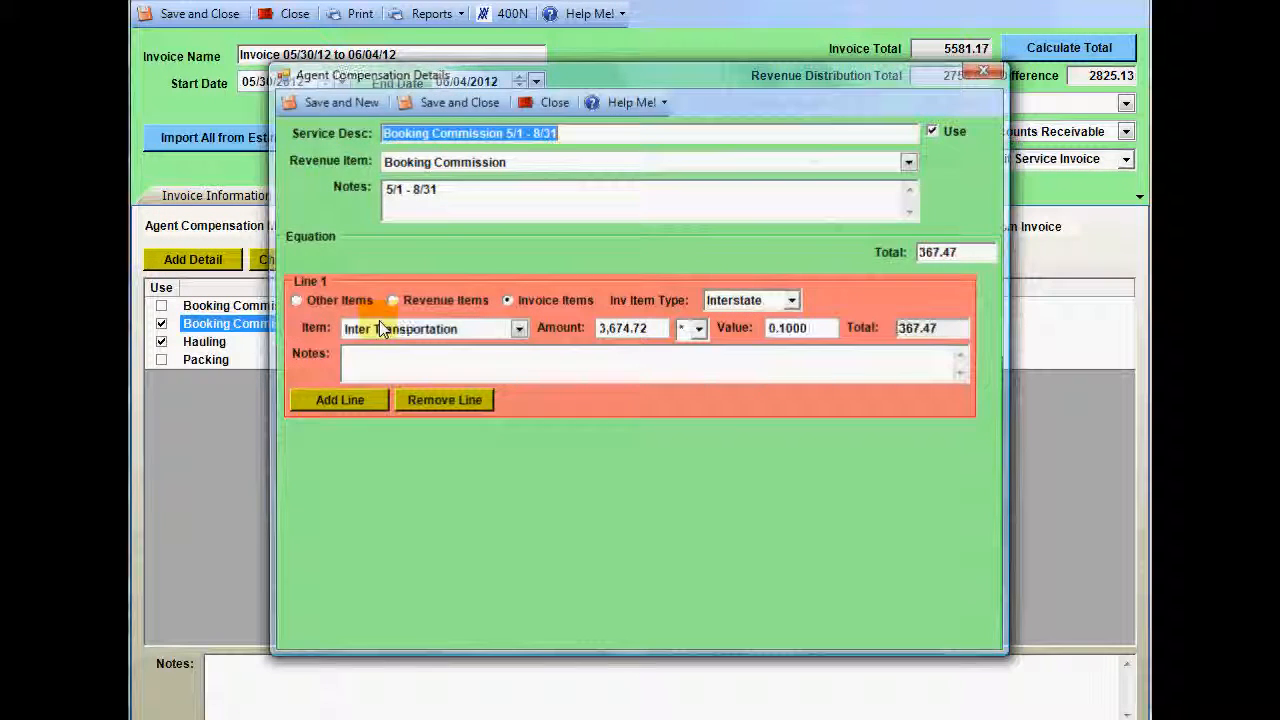
click(812, 330)
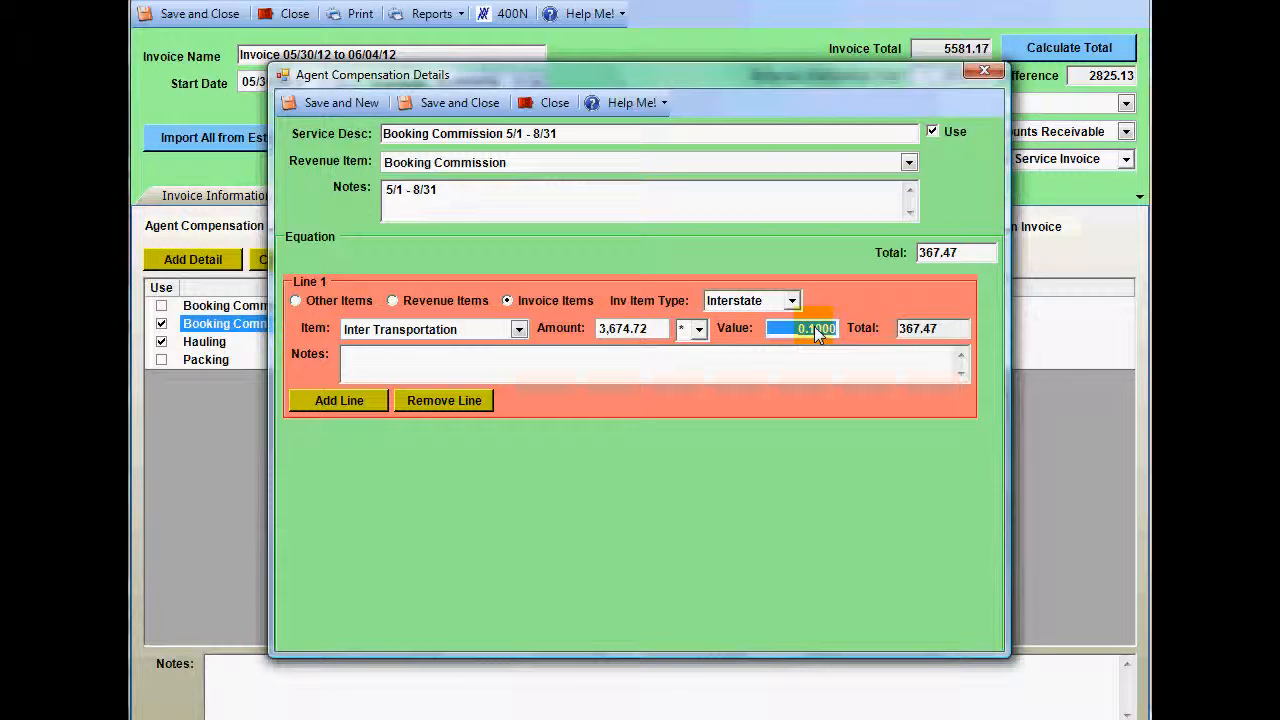
click(432, 100)
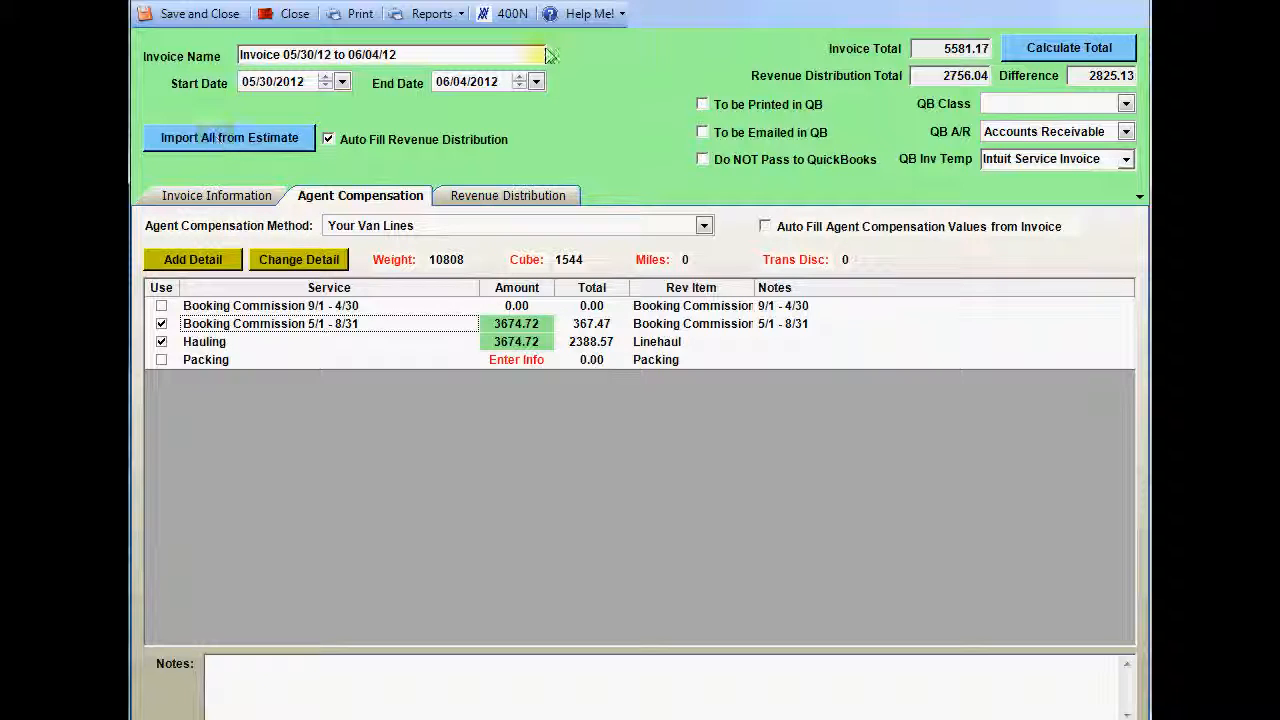
click(1067, 50)
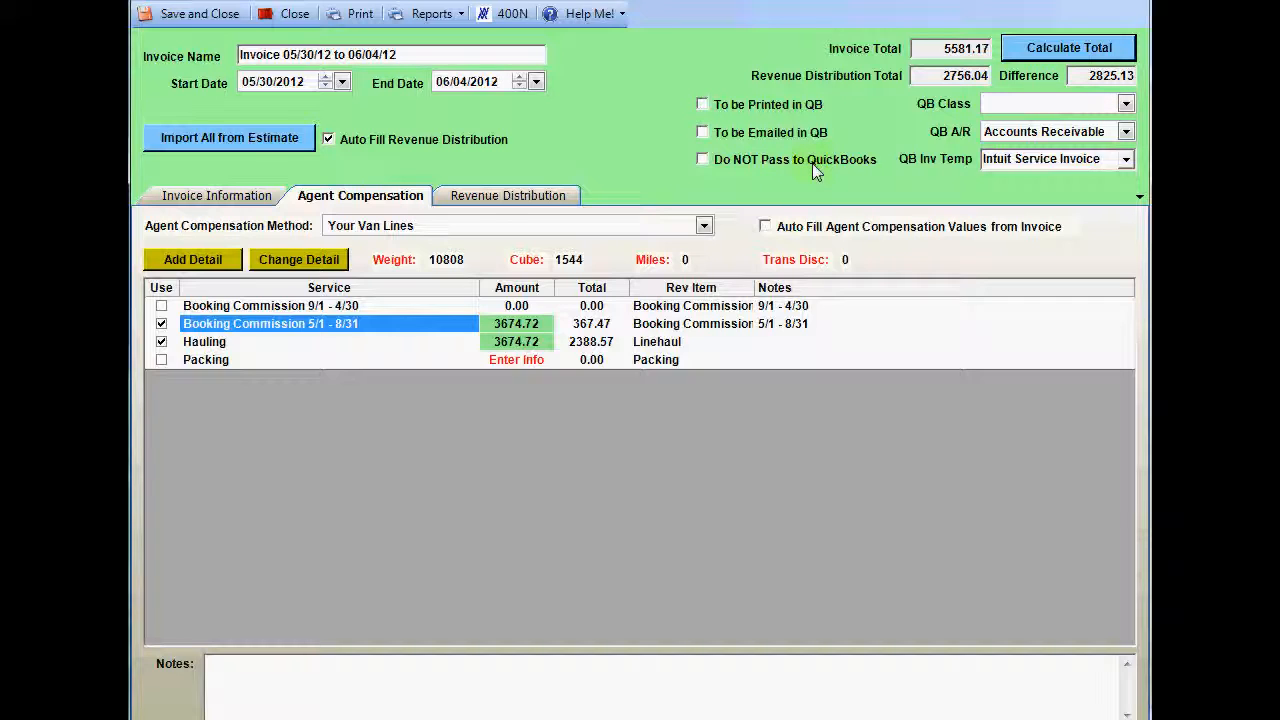
Step: Check the revenue distribution, view the Agent Compensation Detail report at full size and return to the invoice's agent compensation
click(485, 201)
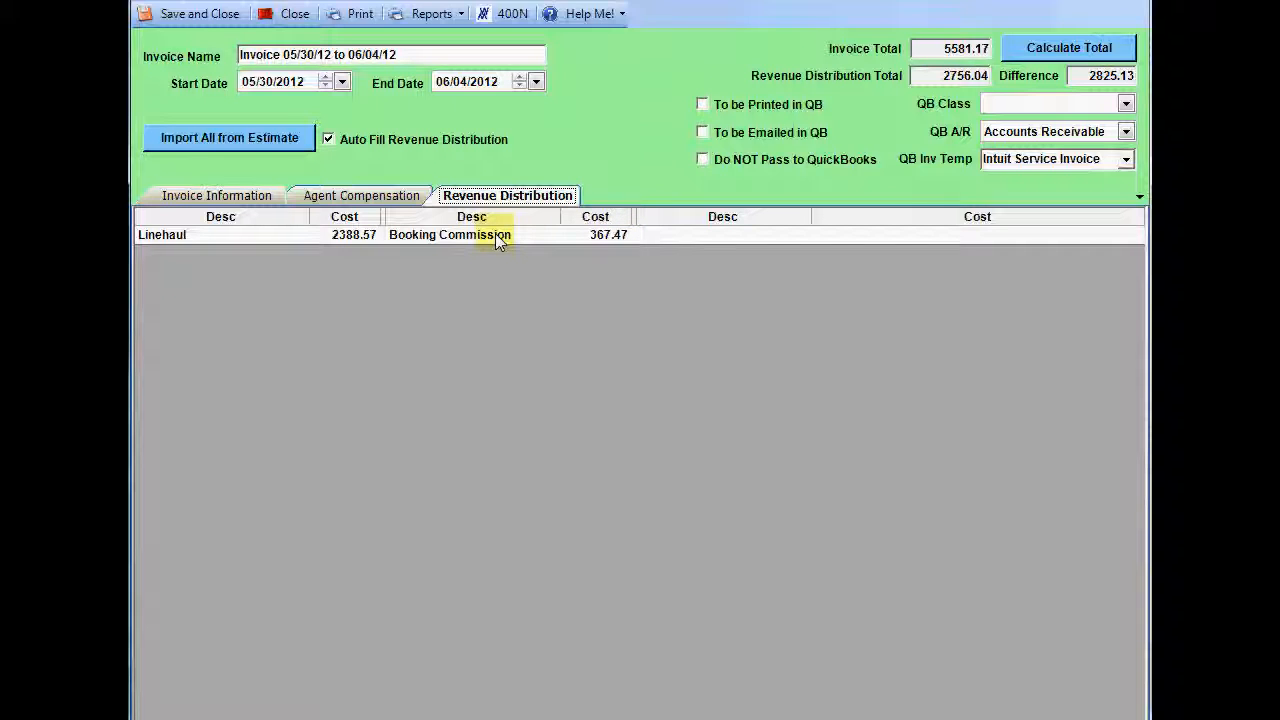
click(432, 14)
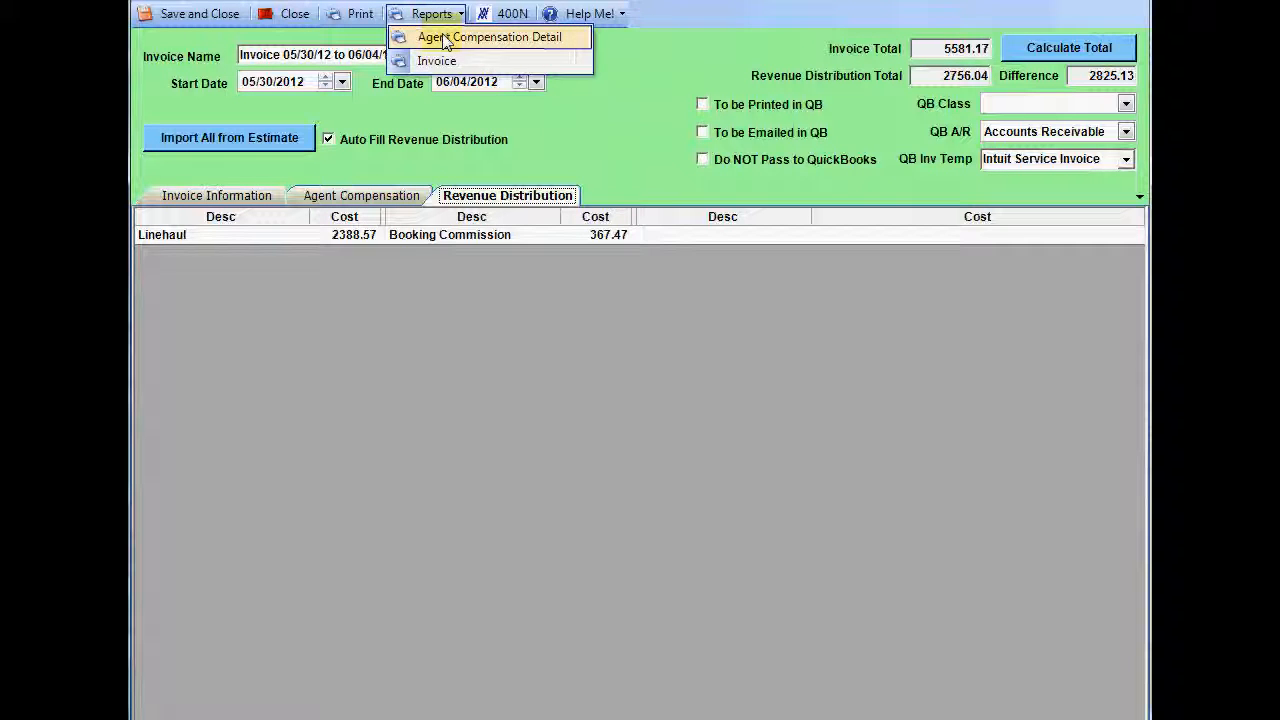
click(446, 37)
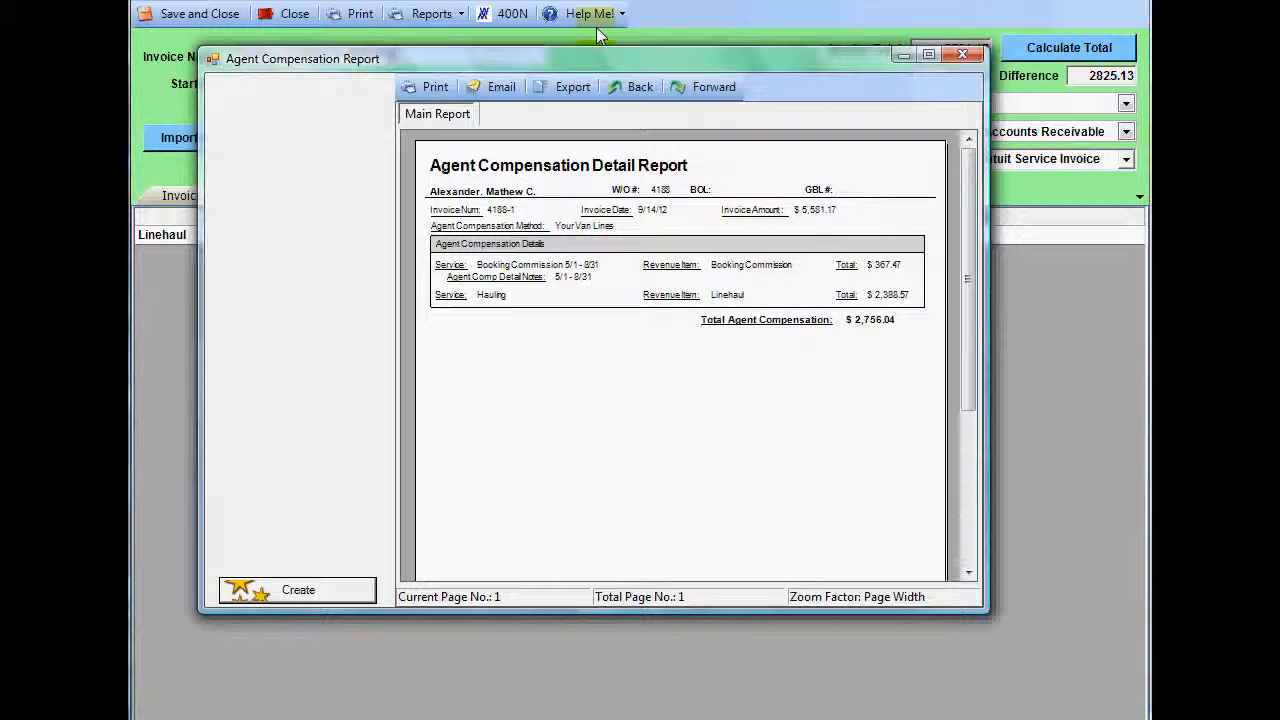
click(928, 53)
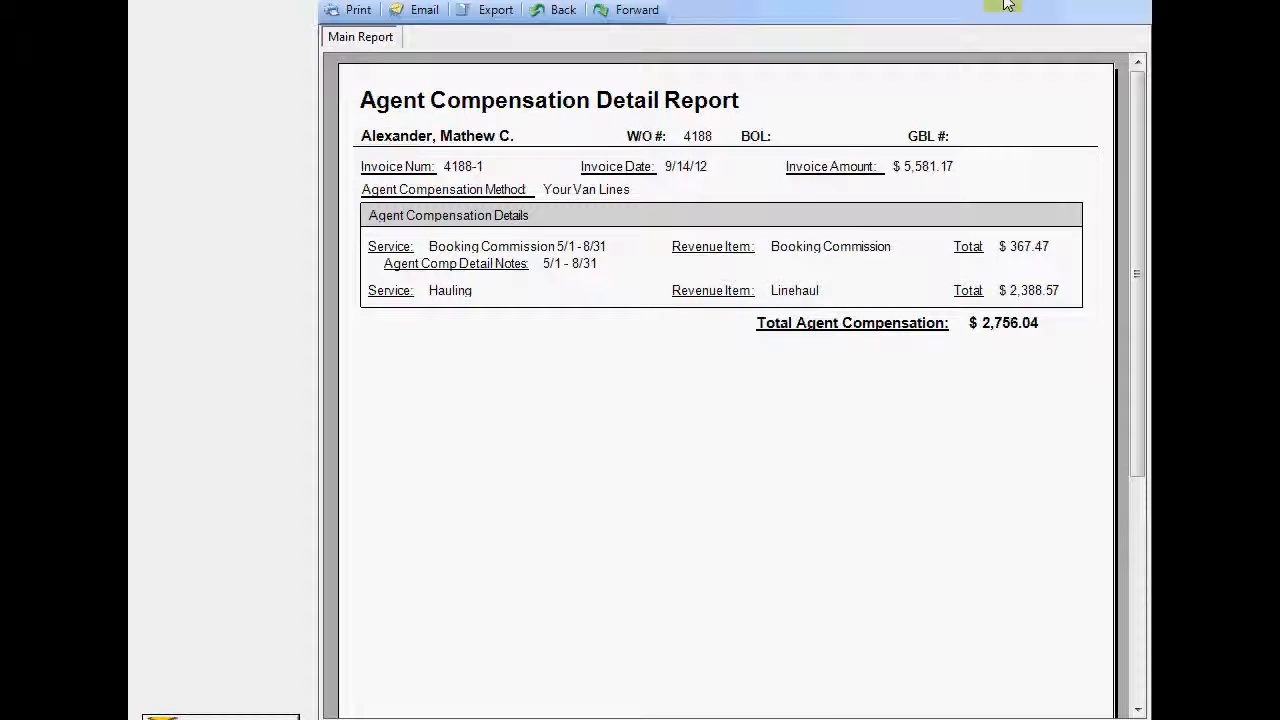
click(1112, 1)
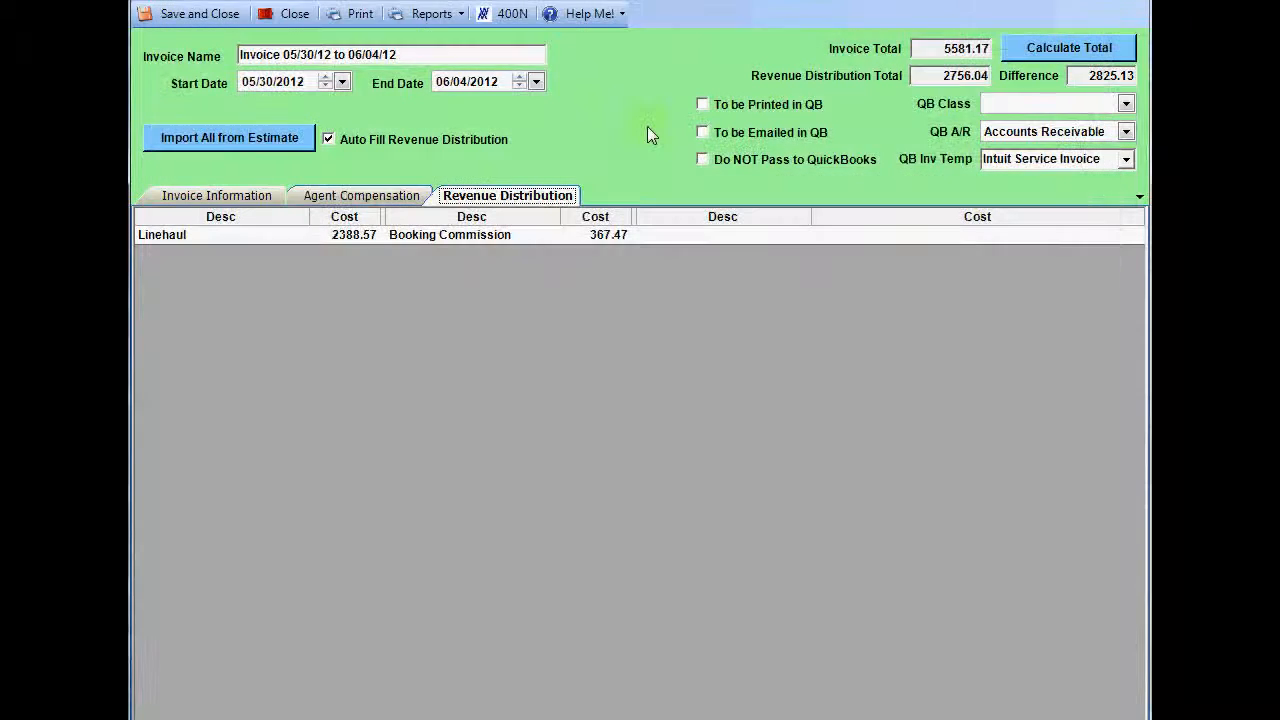
click(343, 197)
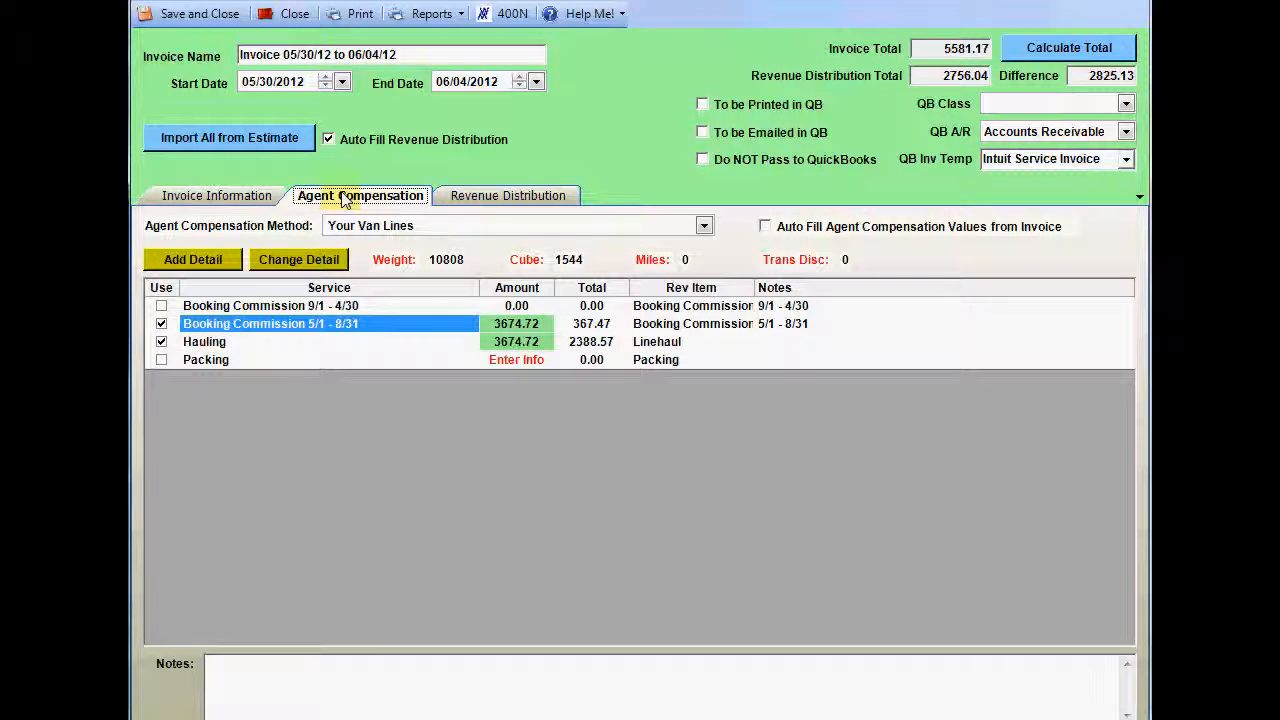